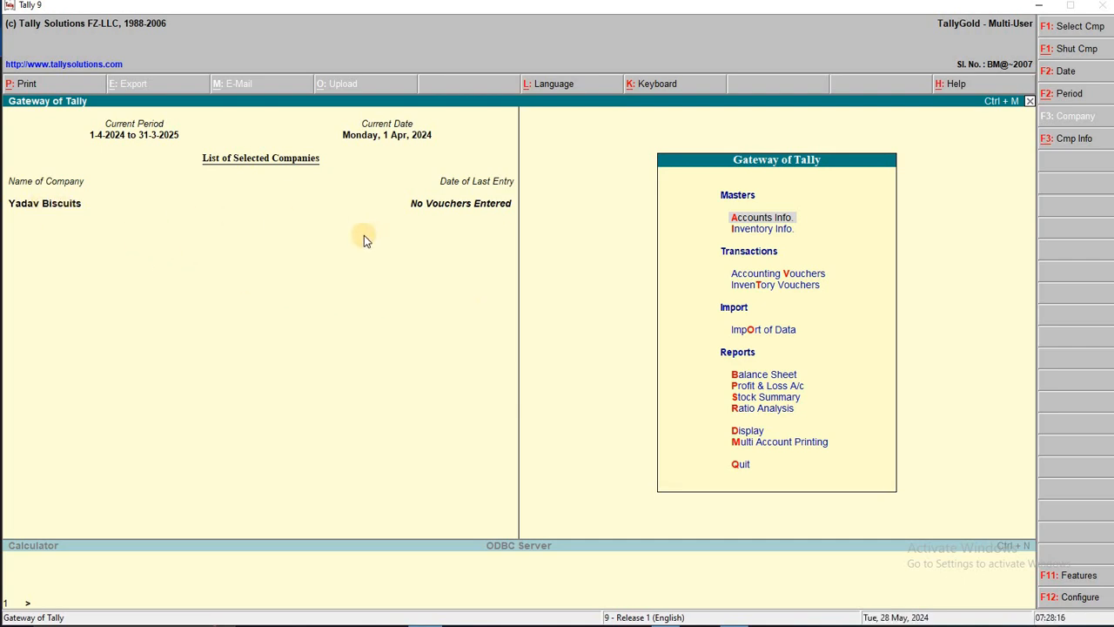
- Set Maintain Multiple Godowns to Yes in the inventory features of the company Yadav Biscuits
{"action": "key", "text": "F11"}
{"action": "key", "text": "F2"}
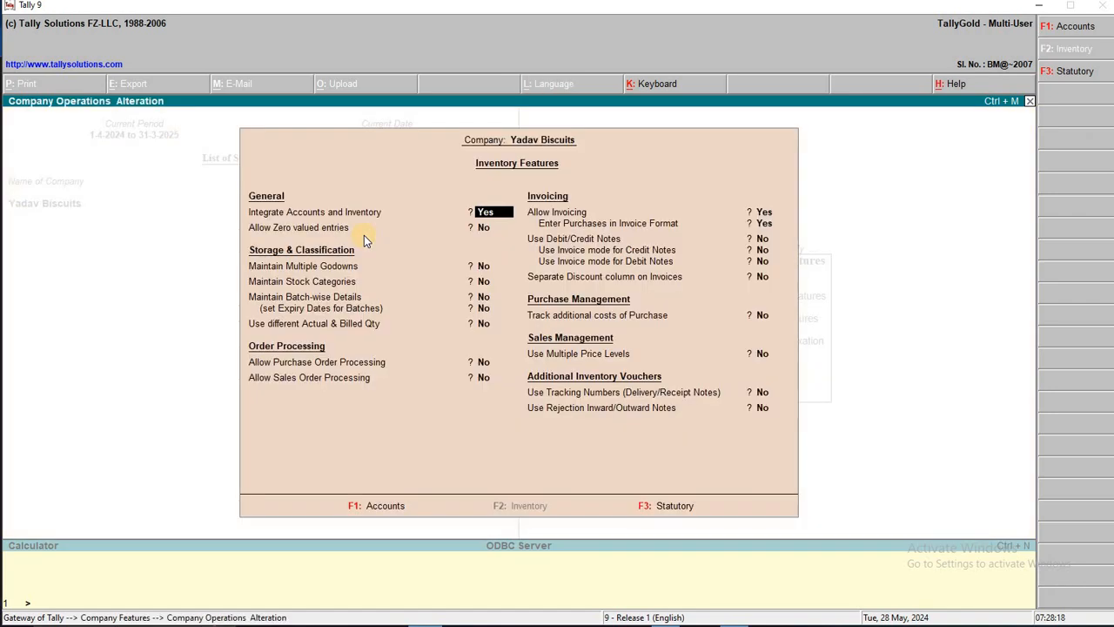
{"action": "key", "text": "Return"}
{"action": "key", "text": "Return"}
{"action": "key", "text": "Return"}
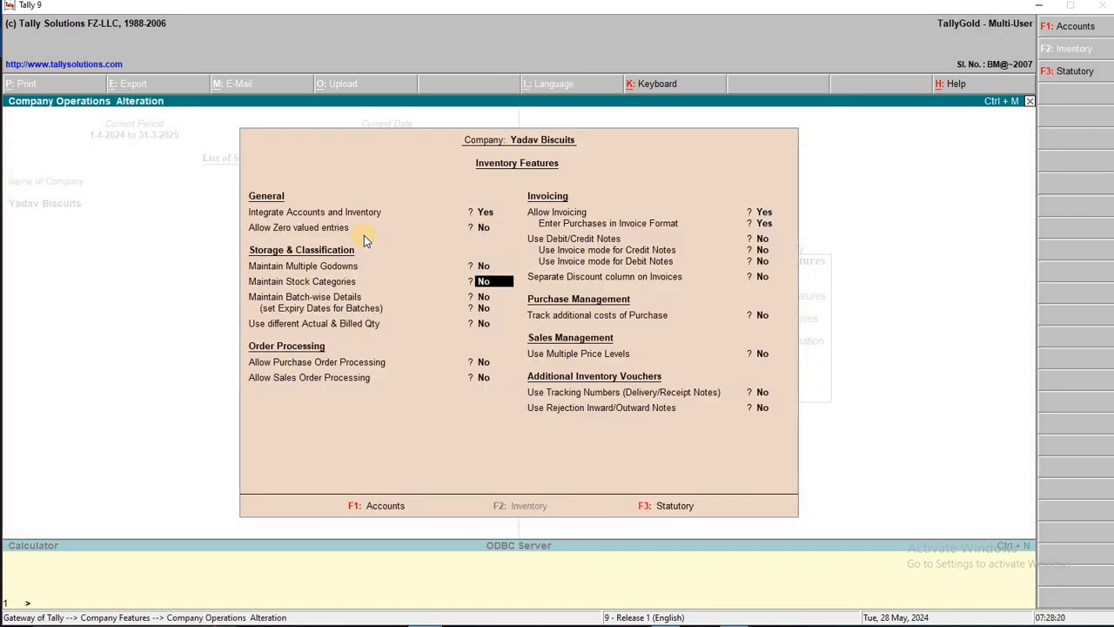
{"action": "key", "text": "Up"}
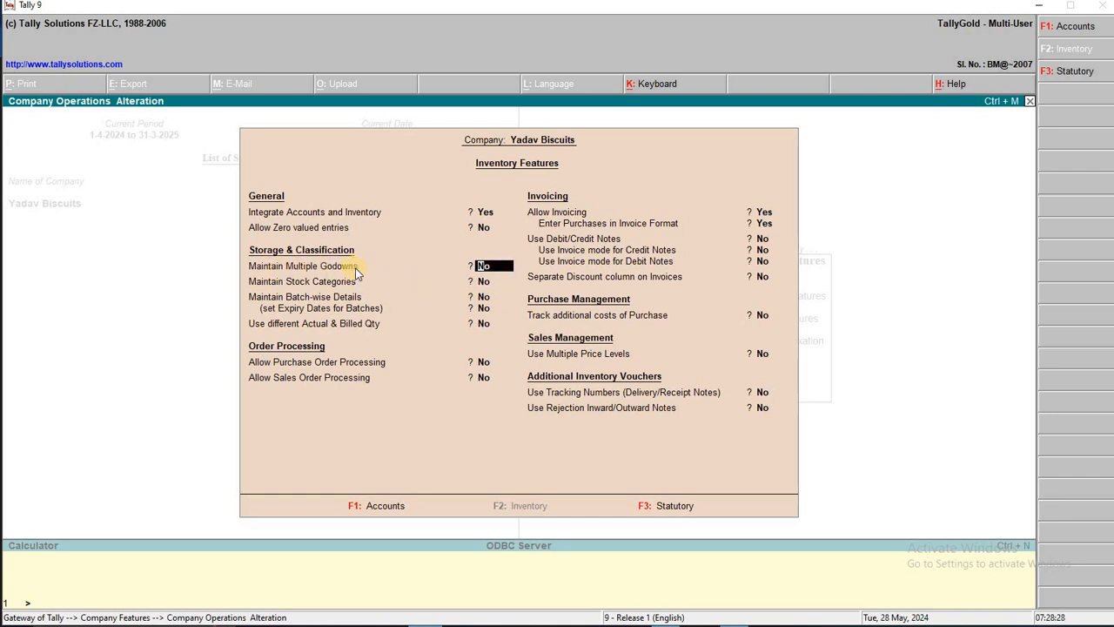
{"action": "key", "text": "y"}
- Accept the remaining inventory features with their existing settings, save them and return to the Gateway of Tally
{"action": "key", "text": "Return"}
{"action": "key", "text": "Return"}
{"action": "key", "text": "Return"}
{"action": "key", "text": "Return"}
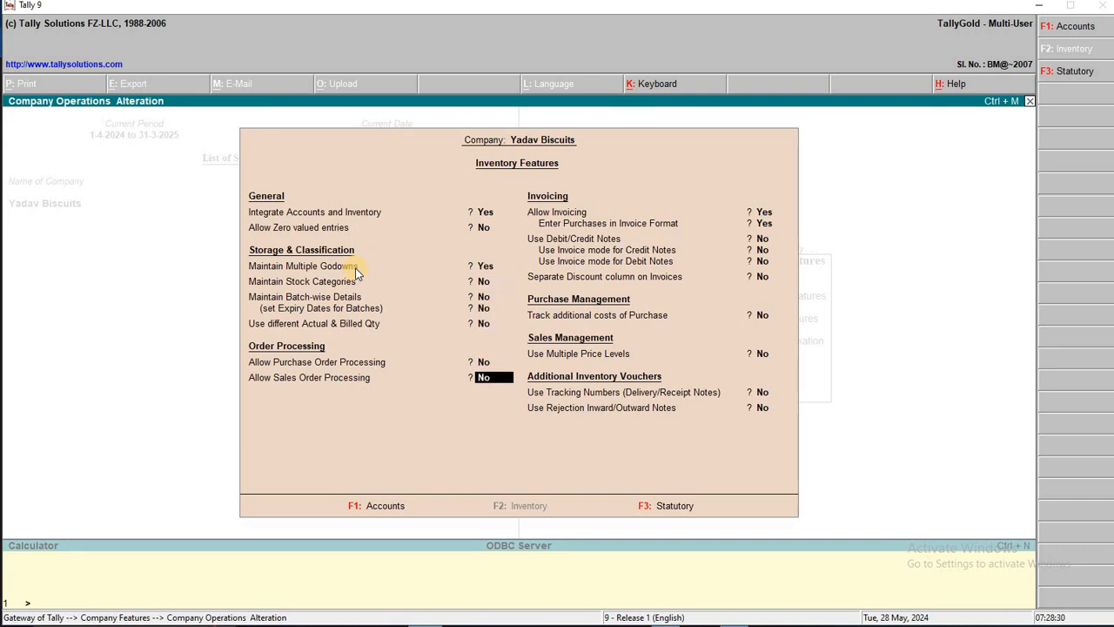
{"action": "key", "text": "Return"}
{"action": "key", "text": "Return"}
{"action": "key", "text": "Return"}
{"action": "key", "text": "Return"}
{"action": "key", "text": "Return"}
{"action": "key", "text": "Return"}
{"action": "key", "text": "Return"}
{"action": "key", "text": "Return"}
{"action": "key", "text": "Return"}
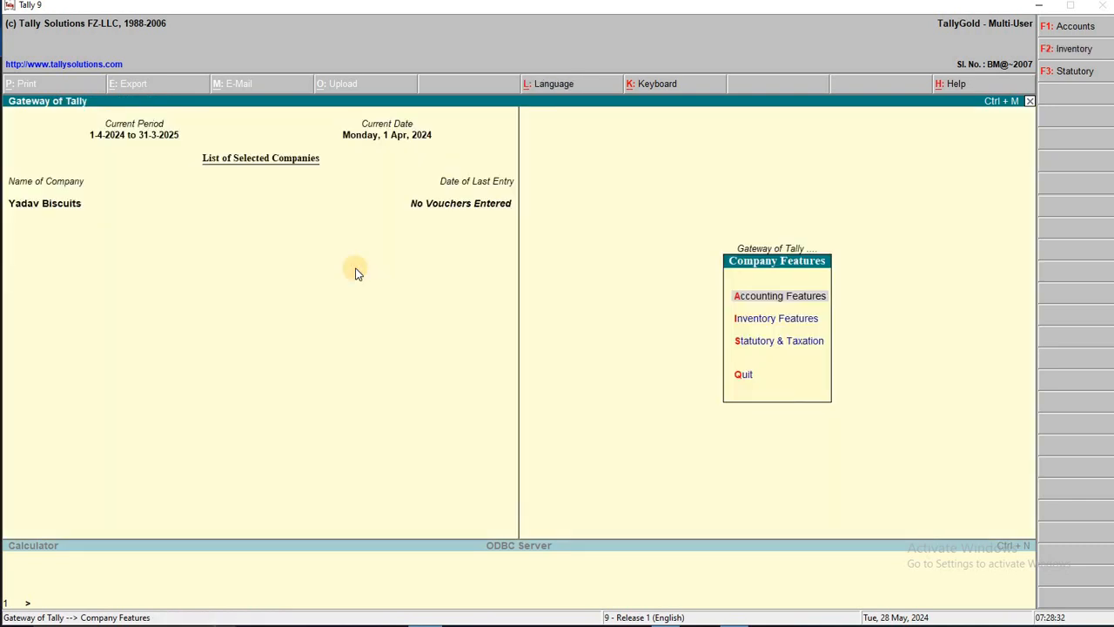
{"action": "key", "text": "Escape"}
- Create a single godown named Godown Rajpur under Primary, with no alias
{"action": "key", "text": "Down"}
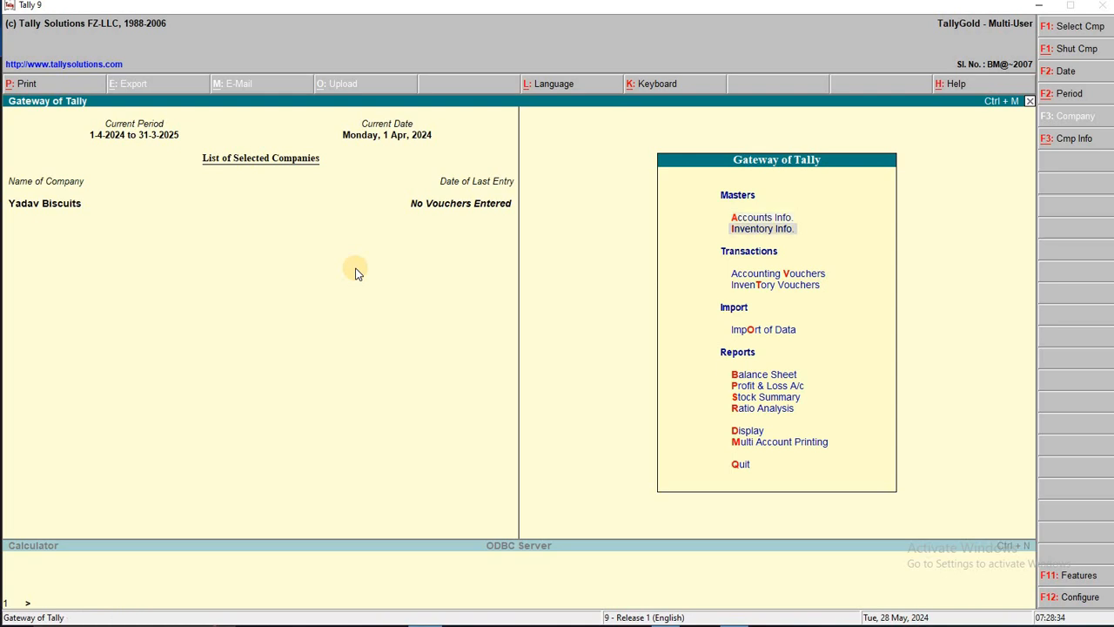
{"action": "key", "text": "Return"}
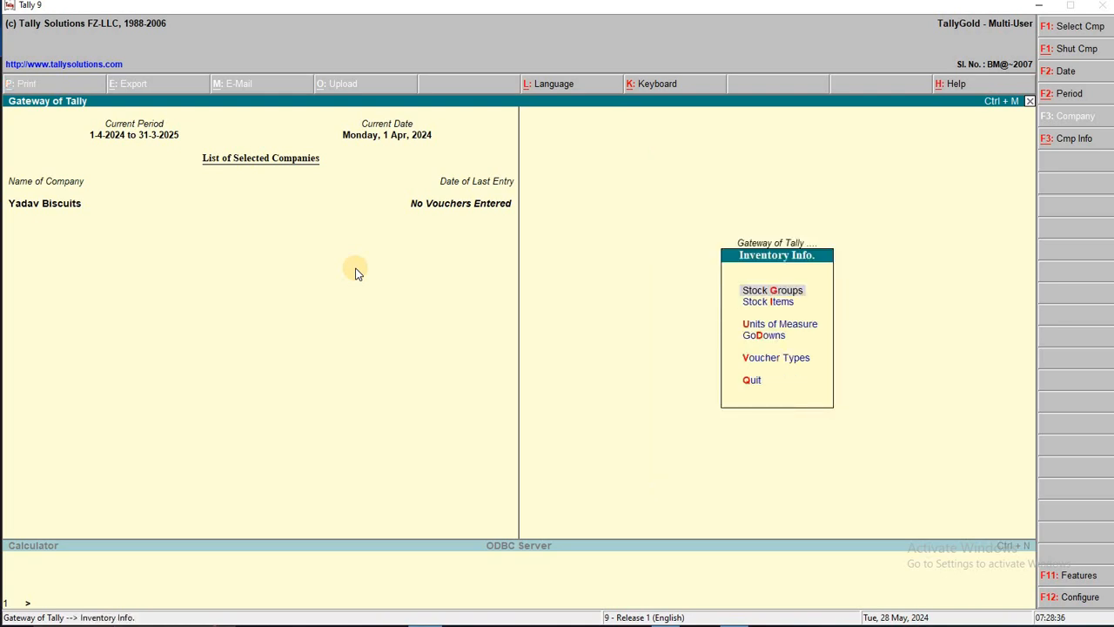
{"action": "key", "text": "Down"}
{"action": "key", "text": "Down"}
{"action": "key", "text": "Down"}
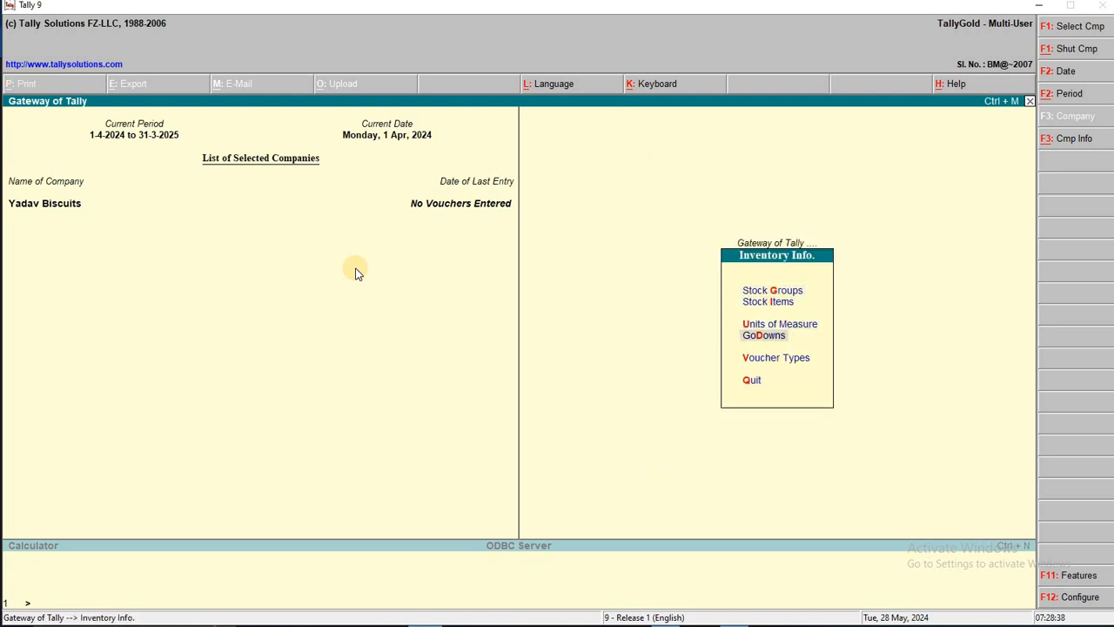
{"action": "key", "text": "Return"}
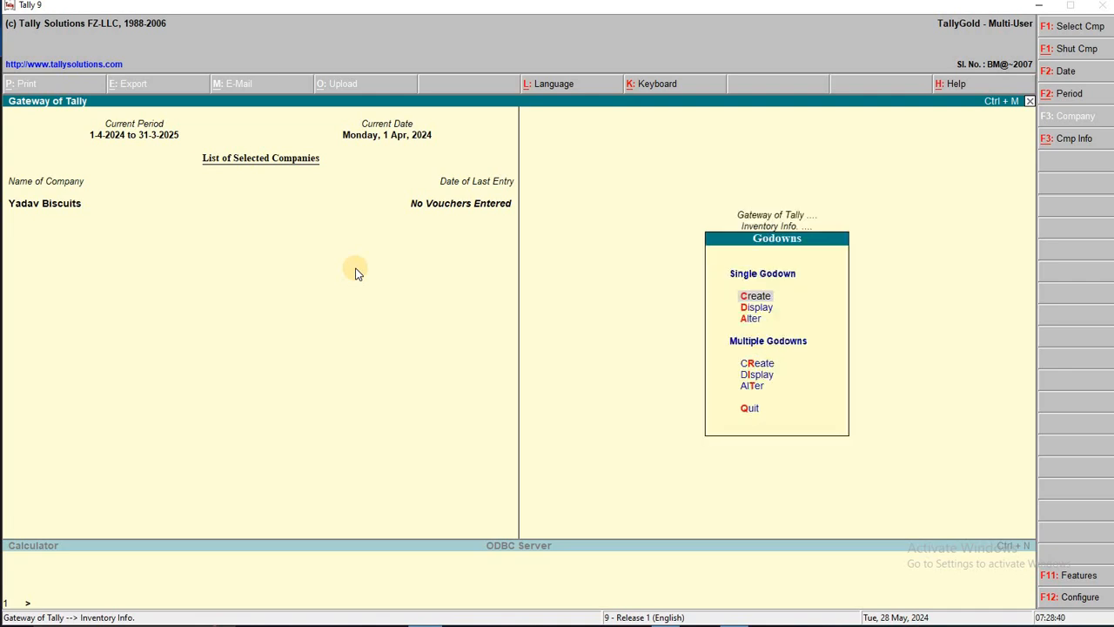
{"action": "key", "text": "Return"}
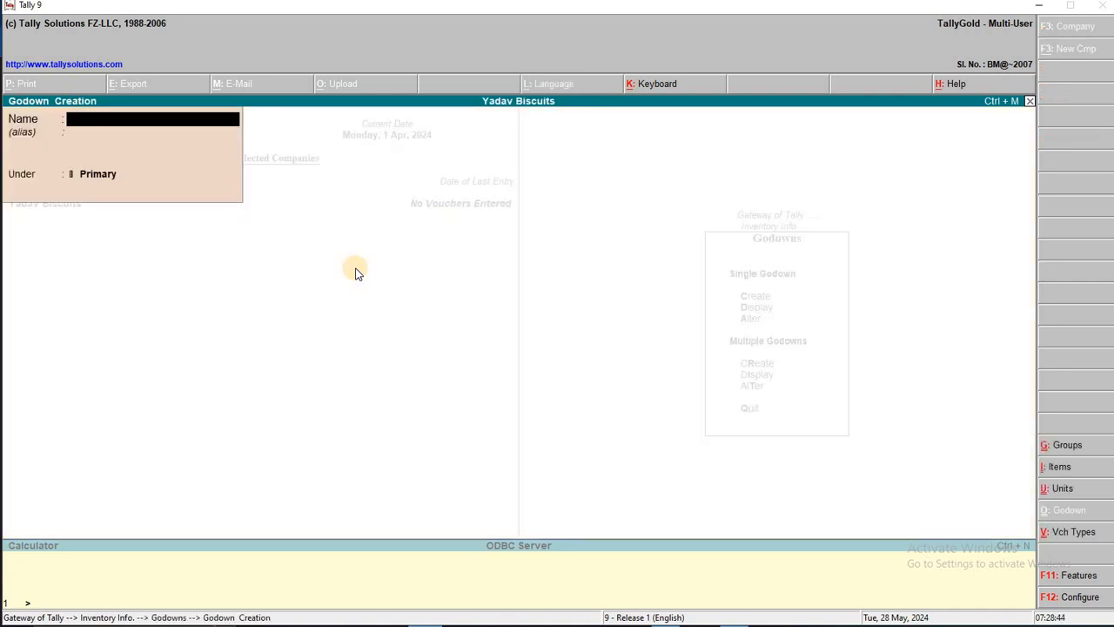
{"action": "type", "text": "Godown Rajpur"}
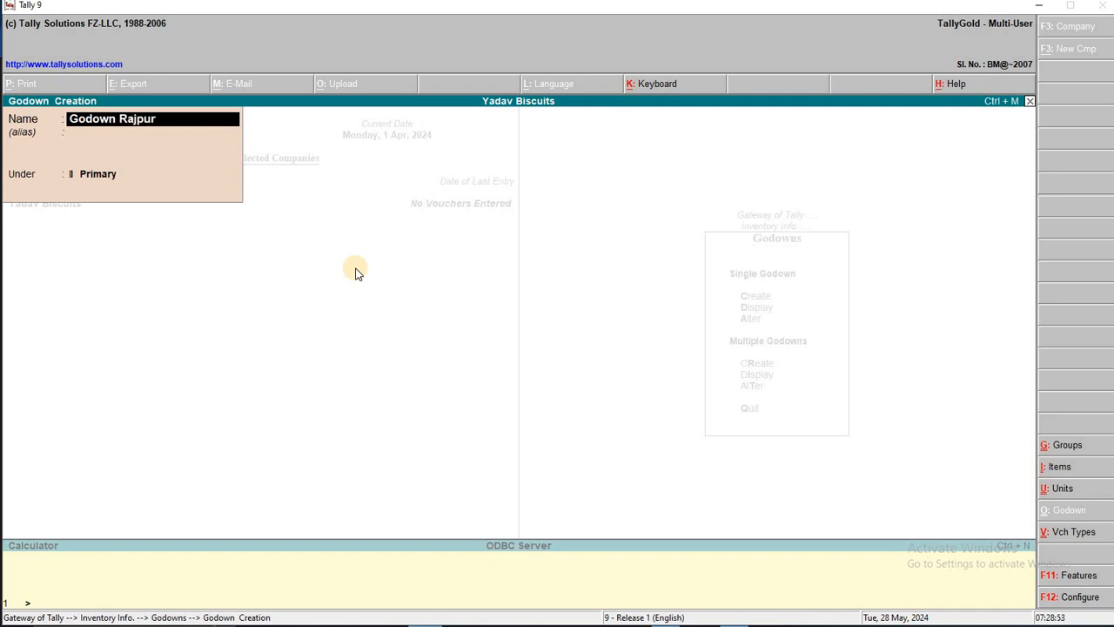
{"action": "key", "text": "Return"}
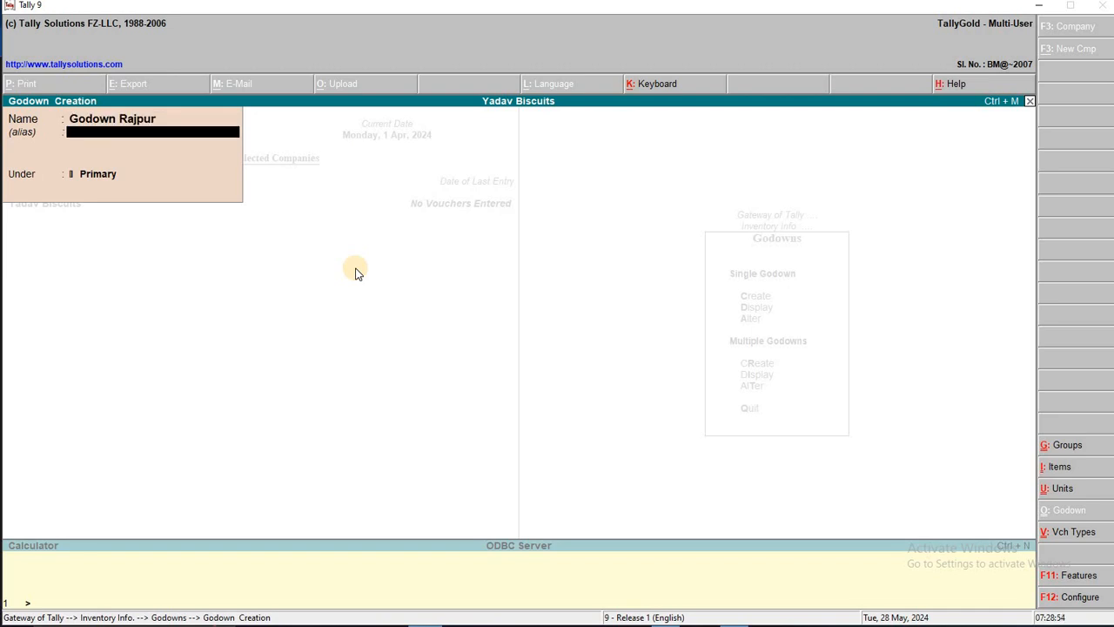
{"action": "key", "text": "Return"}
{"action": "key", "text": "Return"}
{"action": "key", "text": "Return"}
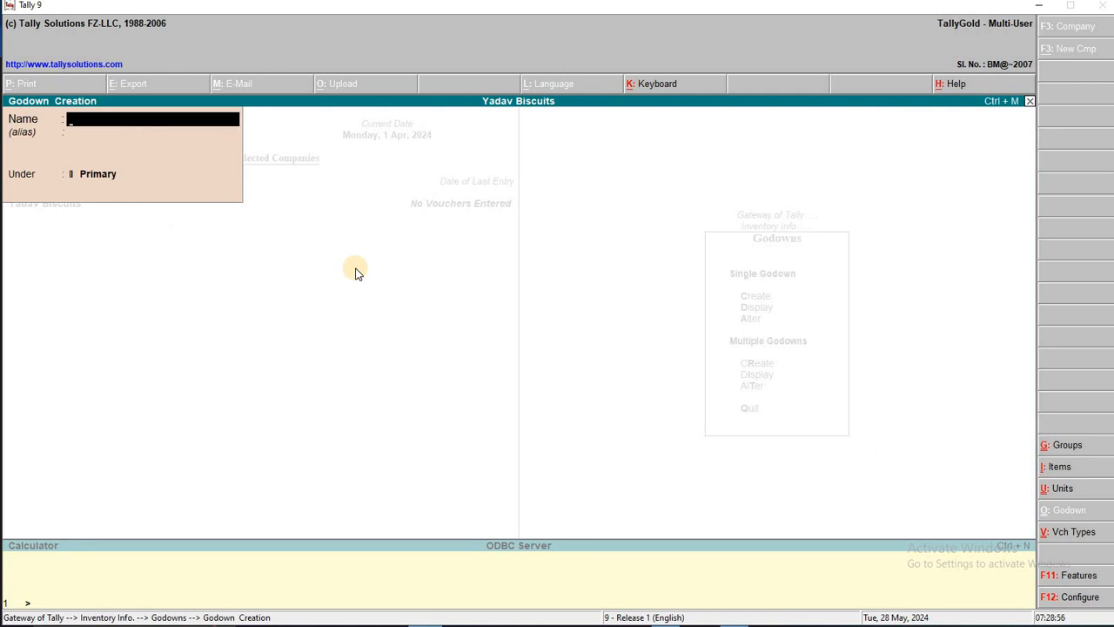
- Create a second godown named Godown Mandir Chouk under Primary and finish godown creation
{"action": "type", "text": "Godown Mand"}
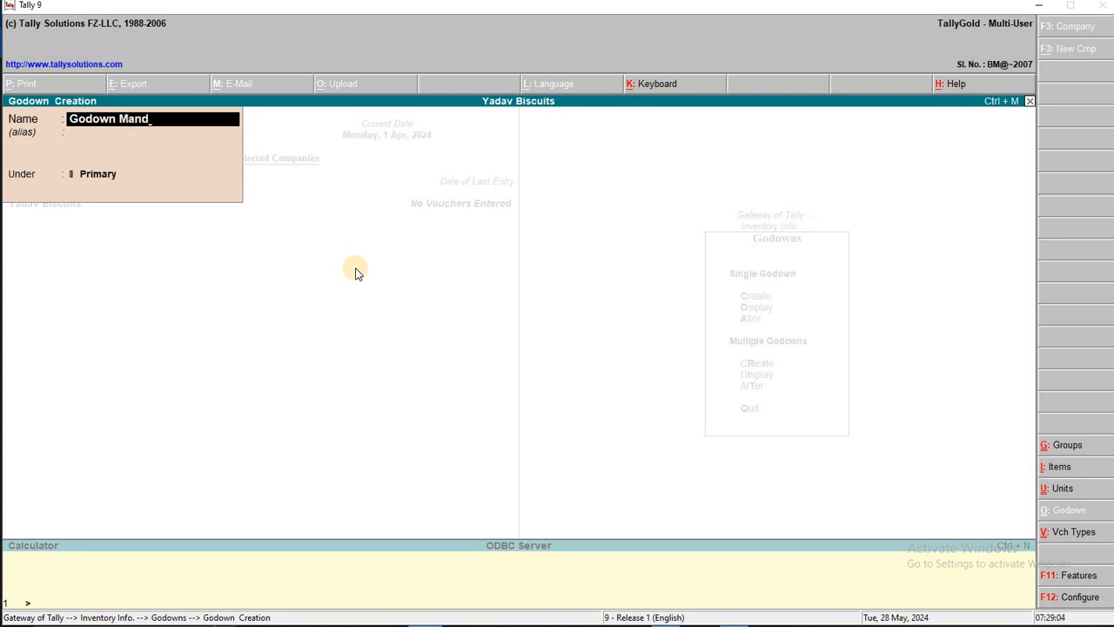
{"action": "type", "text": "ir Chouk"}
{"action": "key", "text": "Return"}
{"action": "key", "text": "Return"}
{"action": "key", "text": "Return"}
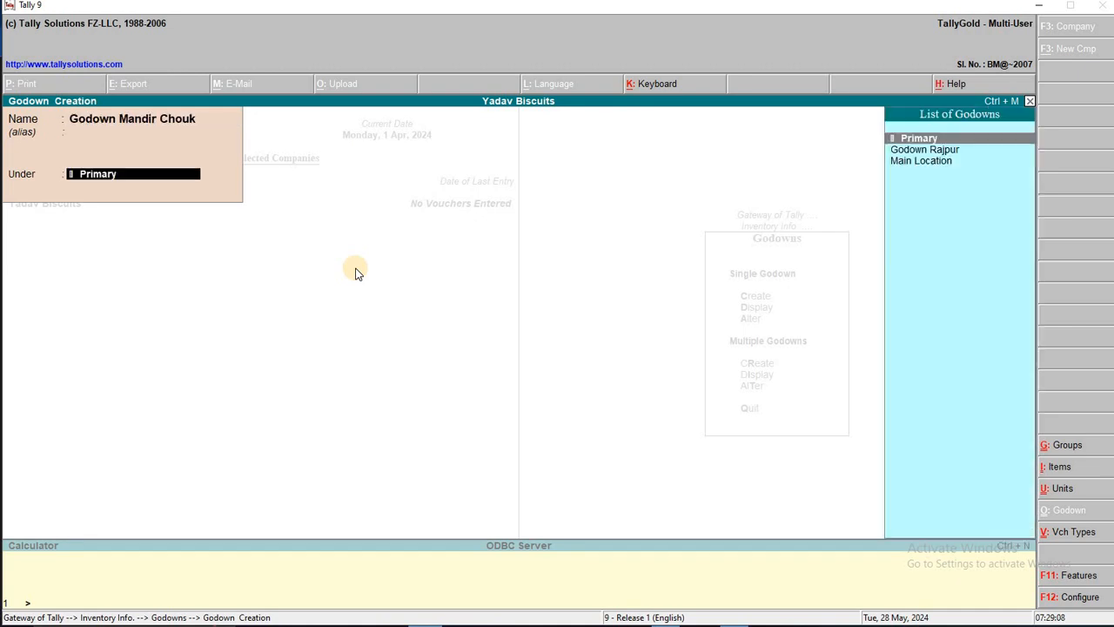
{"action": "key", "text": "Escape"}
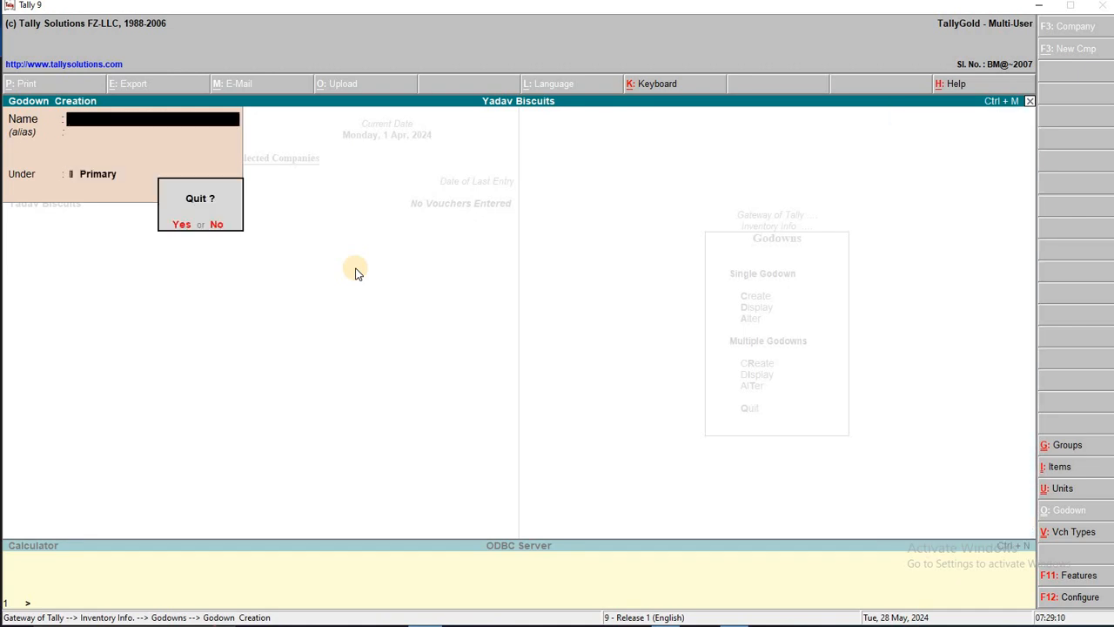
{"action": "key", "text": "y"}
{"action": "key", "text": "Escape"}
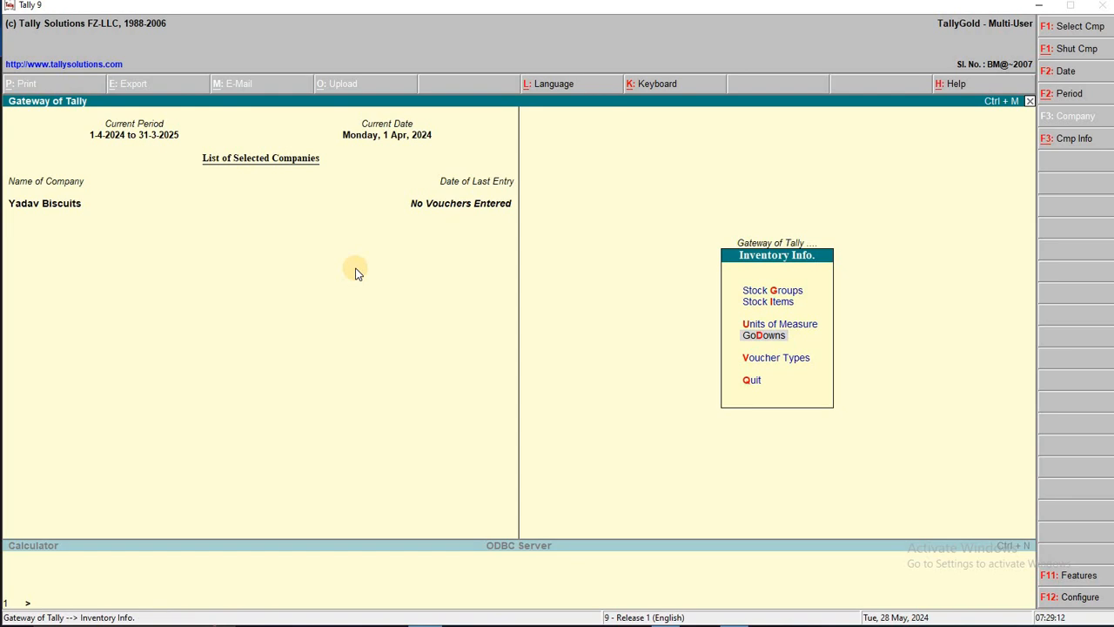
- Create a single stock group named Biscuit under Primary, leaving the adding of item quantities set to No
{"action": "key", "text": "Up"}
{"action": "key", "text": "Up"}
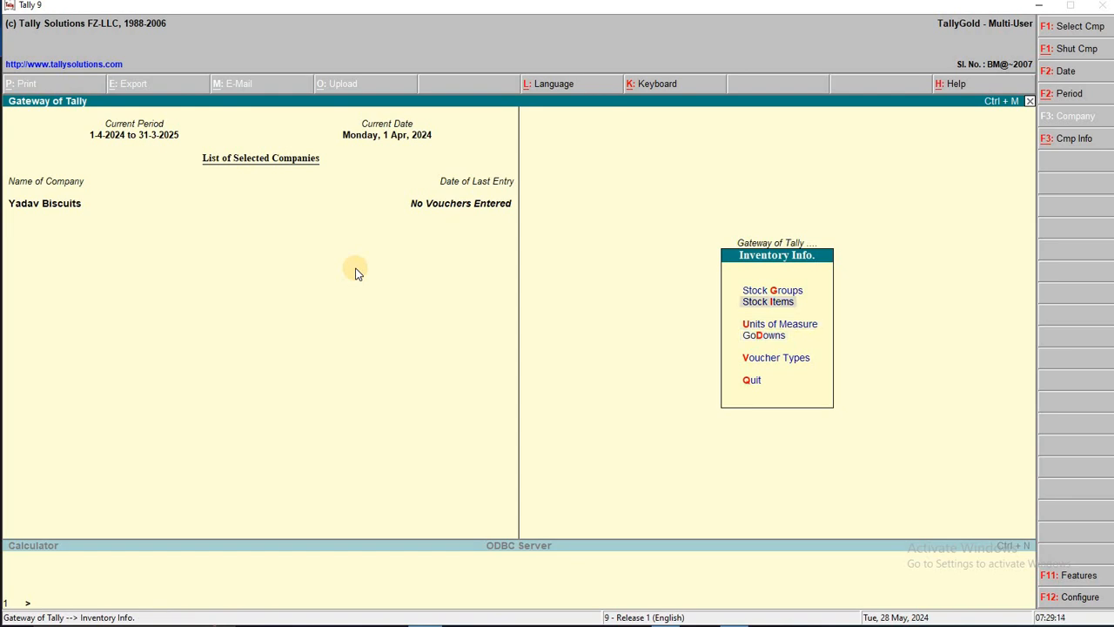
{"action": "key", "text": "Up"}
{"action": "key", "text": "Return"}
{"action": "key", "text": "Return"}
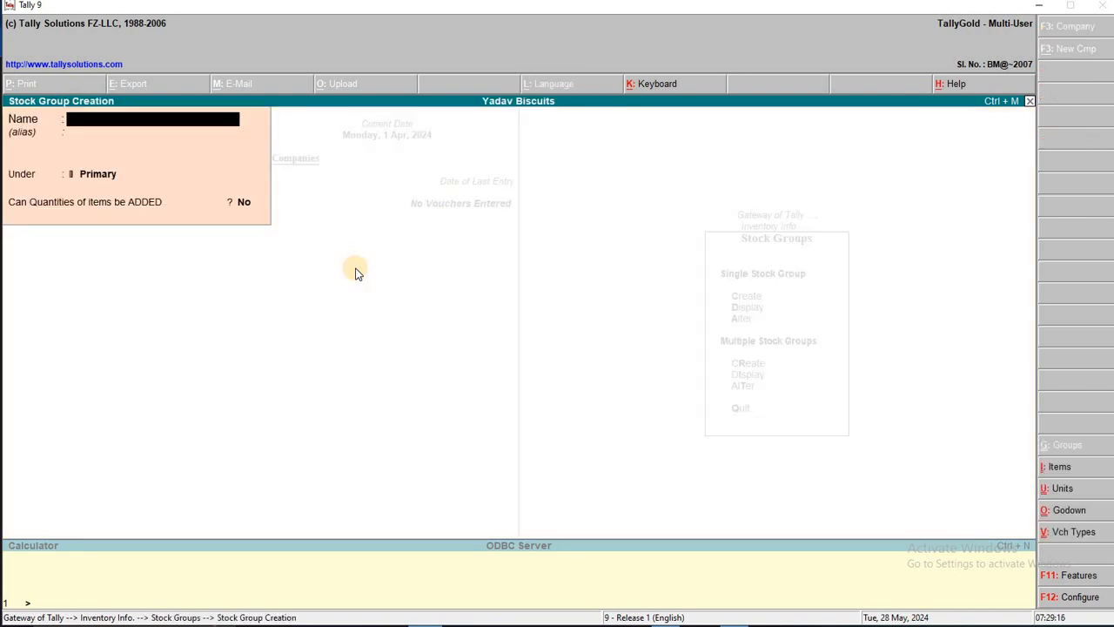
{"action": "type", "text": "Biscuit"}
{"action": "key", "text": "Return"}
{"action": "key", "text": "Return"}
{"action": "key", "text": "Return"}
{"action": "key", "text": "Return"}
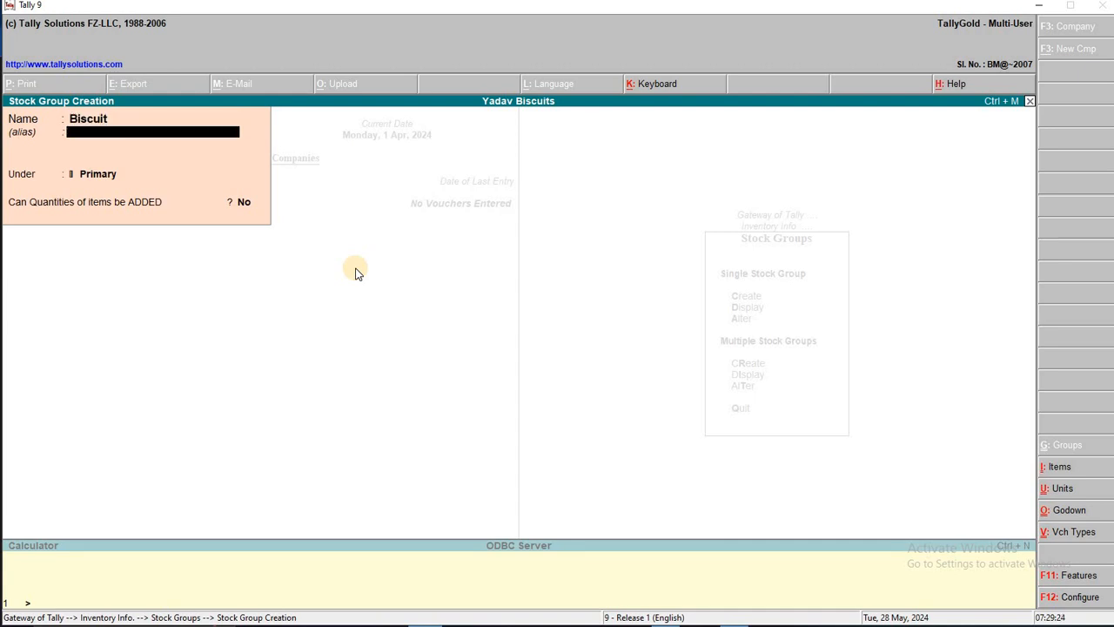
{"action": "key", "text": "Return"}
{"action": "key", "text": "Escape"}
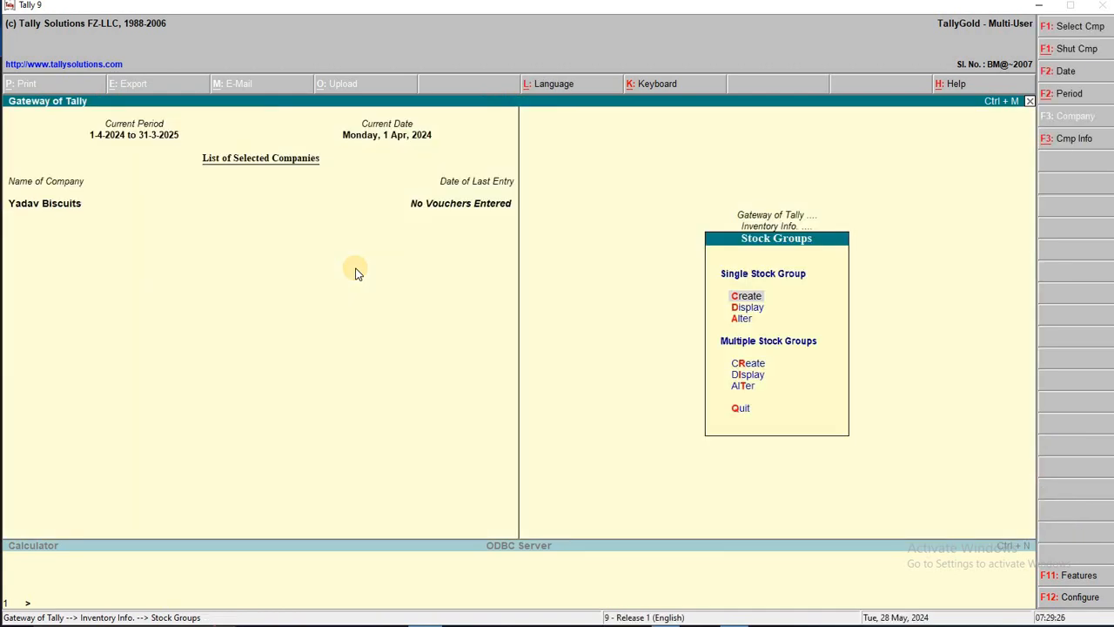
{"action": "key", "text": "Escape"}
- Create a simple unit of measure with the symbol box and 0 decimal places
{"action": "key", "text": "Down"}
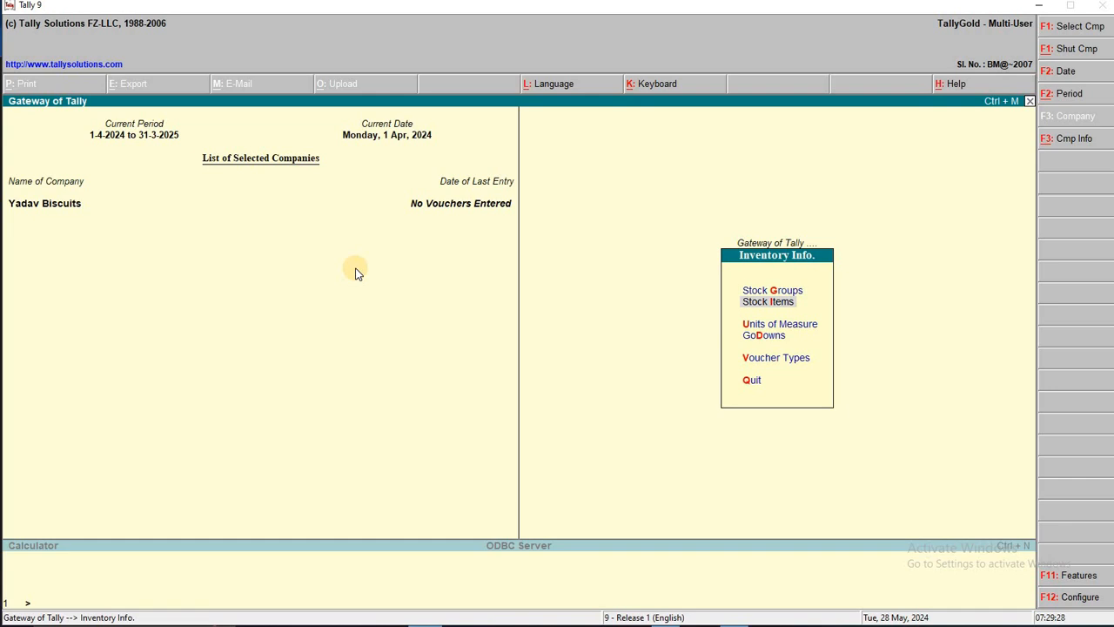
{"action": "key", "text": "Down"}
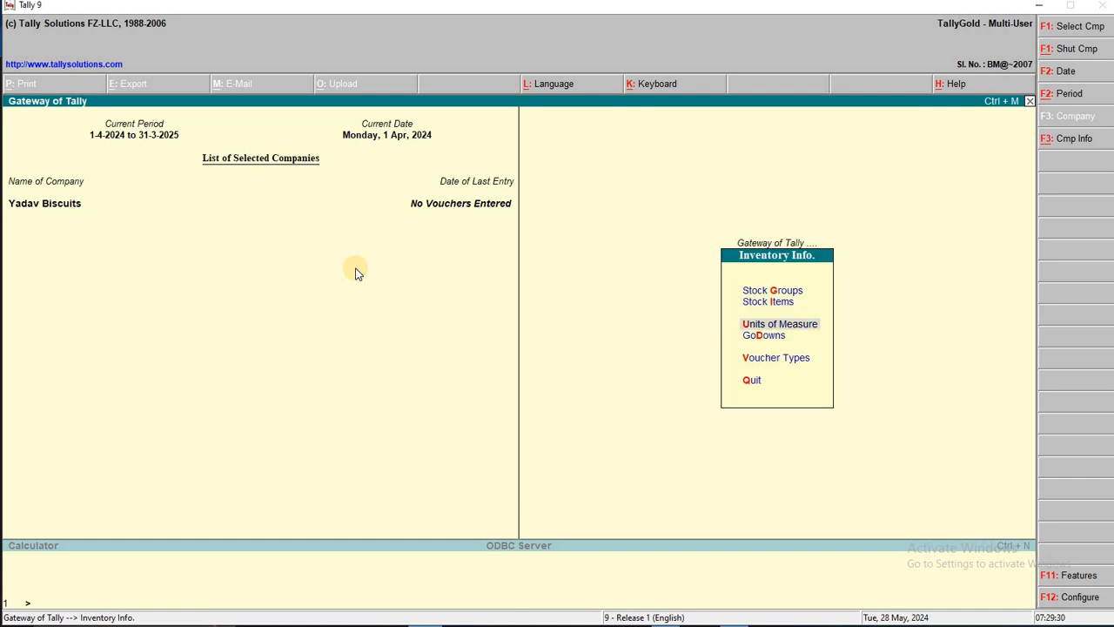
{"action": "key", "text": "Return"}
{"action": "key", "text": "Return"}
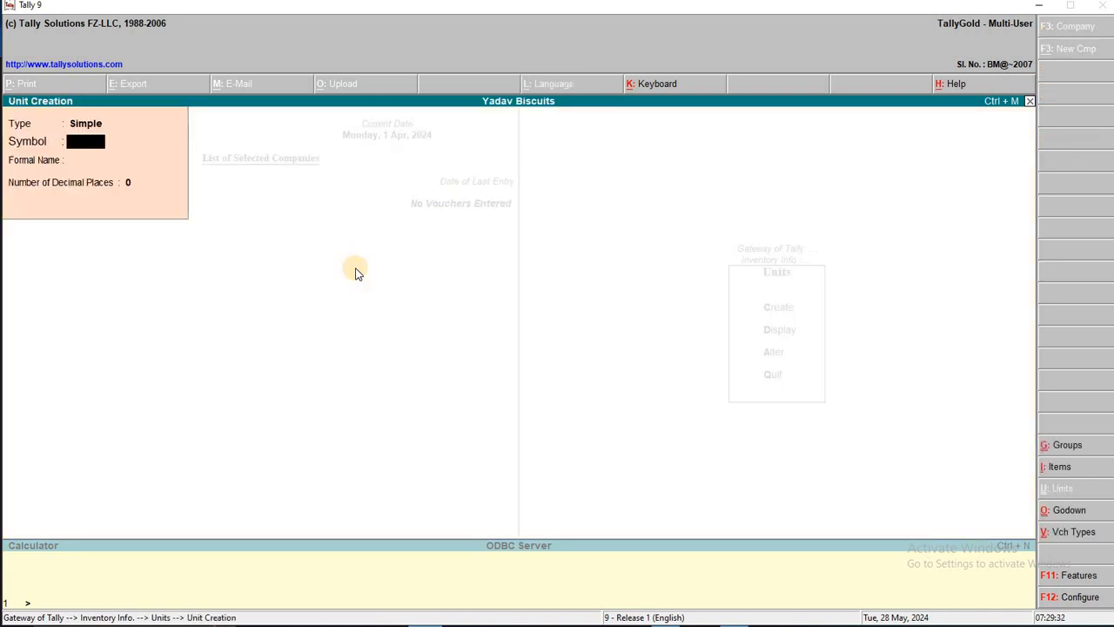
{"action": "type", "text": "box"}
{"action": "key", "text": "Return"}
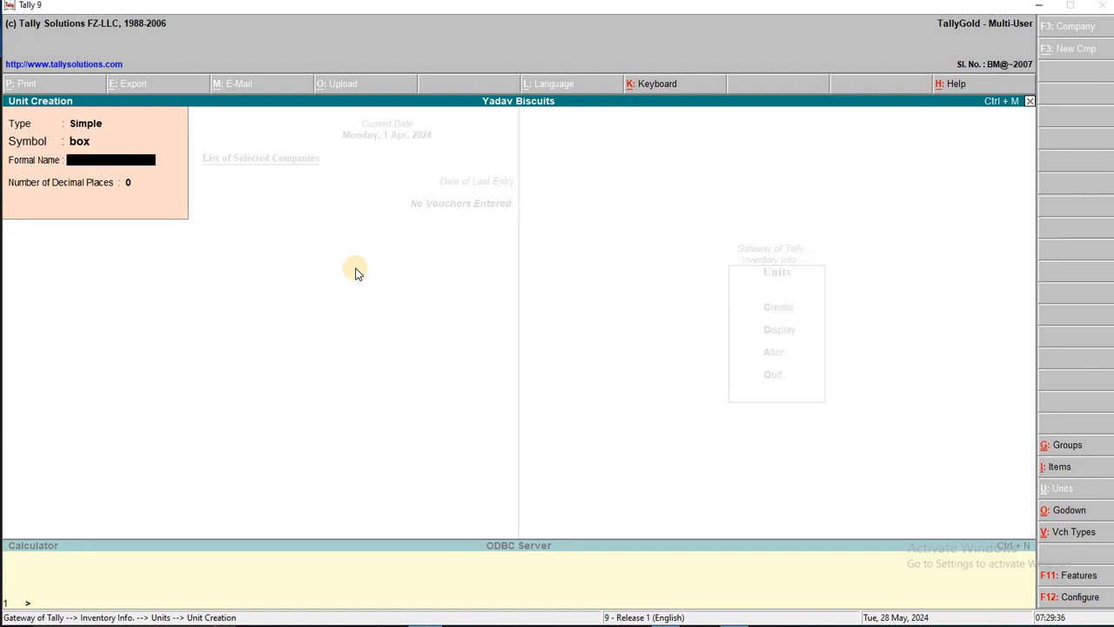
{"action": "key", "text": "Return"}
{"action": "key", "text": "Return"}
{"action": "key", "text": "Return"}
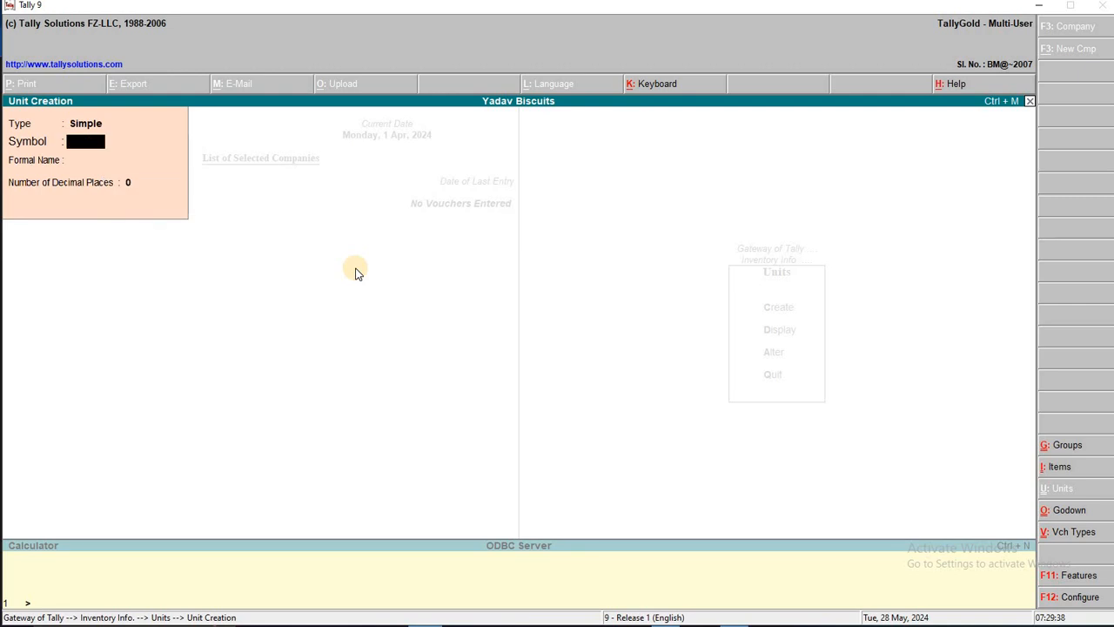
{"action": "key", "text": "Escape"}
{"action": "key", "text": "Escape"}
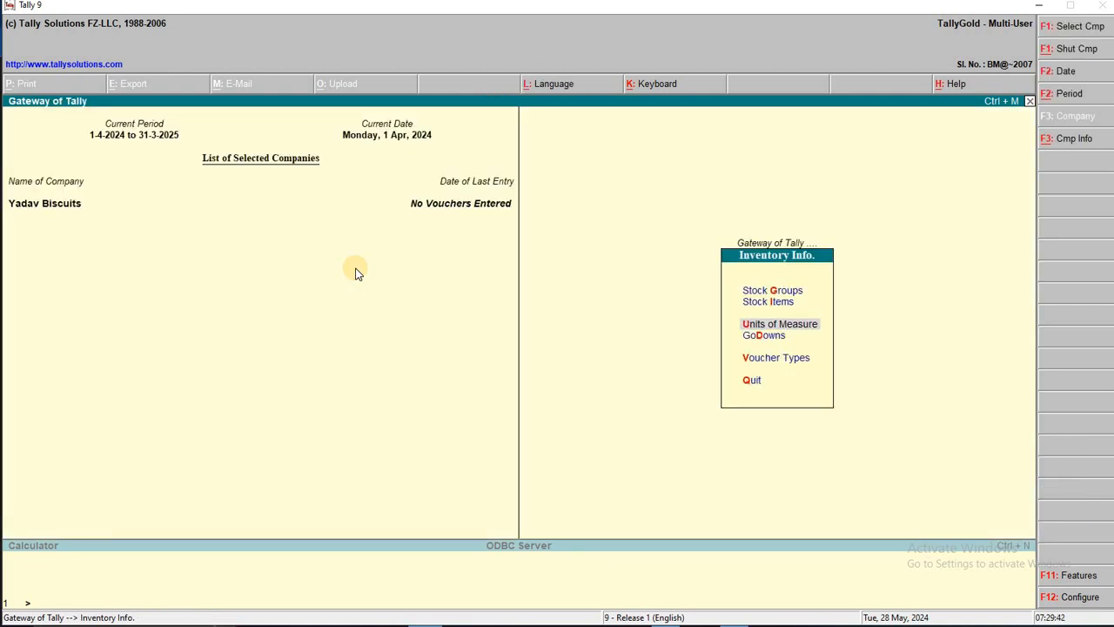
- Create a stock item named Abc Biscuit under the Biscuit group with box as its unit and no opening balance
{"action": "key", "text": "Up"}
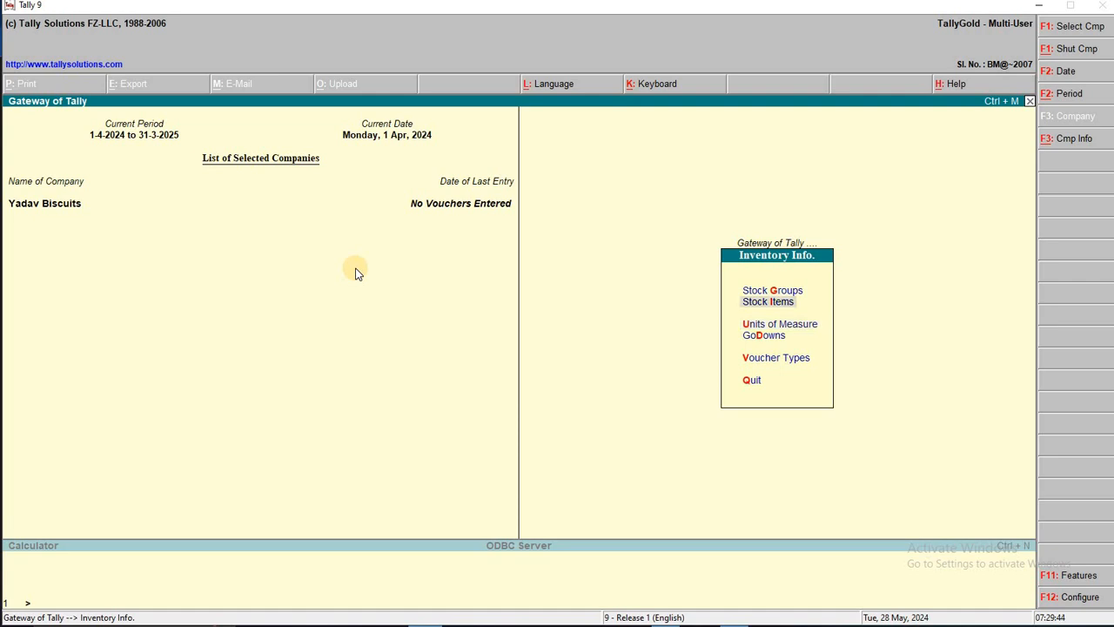
{"action": "key", "text": "Return"}
{"action": "key", "text": "Return"}
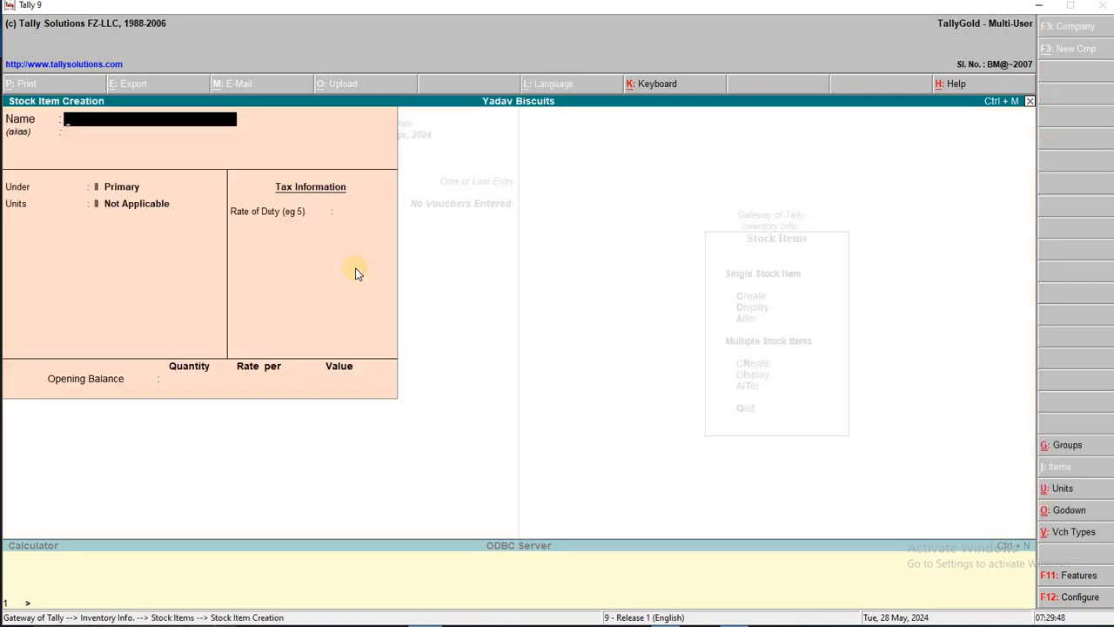
{"action": "type", "text": "Abc Biscuis"}
{"action": "key", "text": "BackSpace"}
{"action": "type", "text": "t"}
{"action": "key", "text": "Return"}
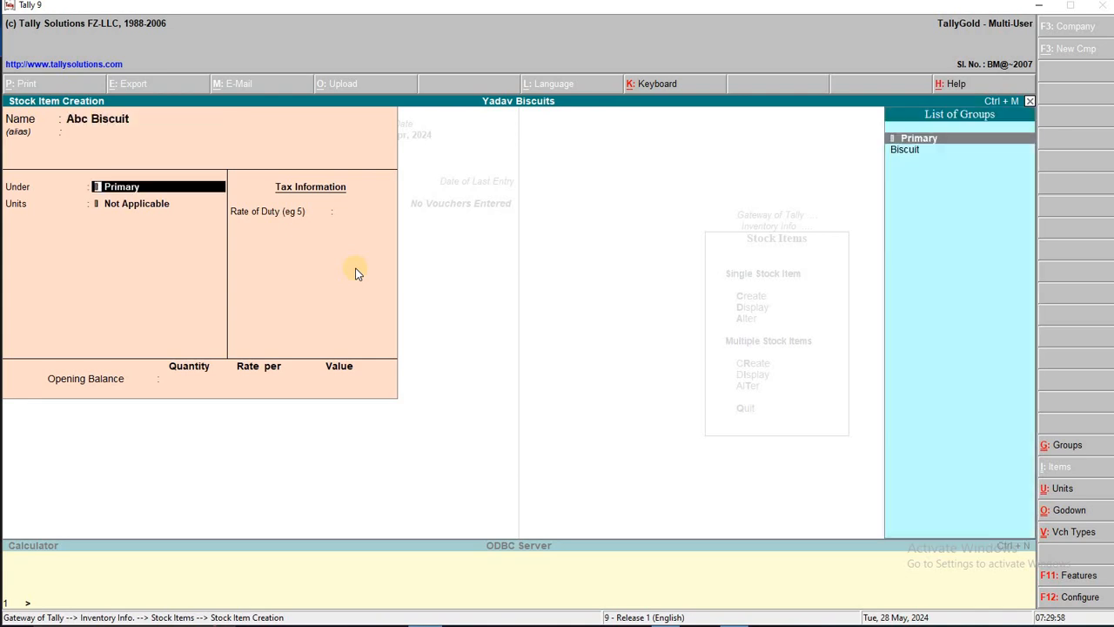
{"action": "key", "text": "Down"}
{"action": "key", "text": "Return"}
{"action": "key", "text": "Down"}
{"action": "key", "text": "Return"}
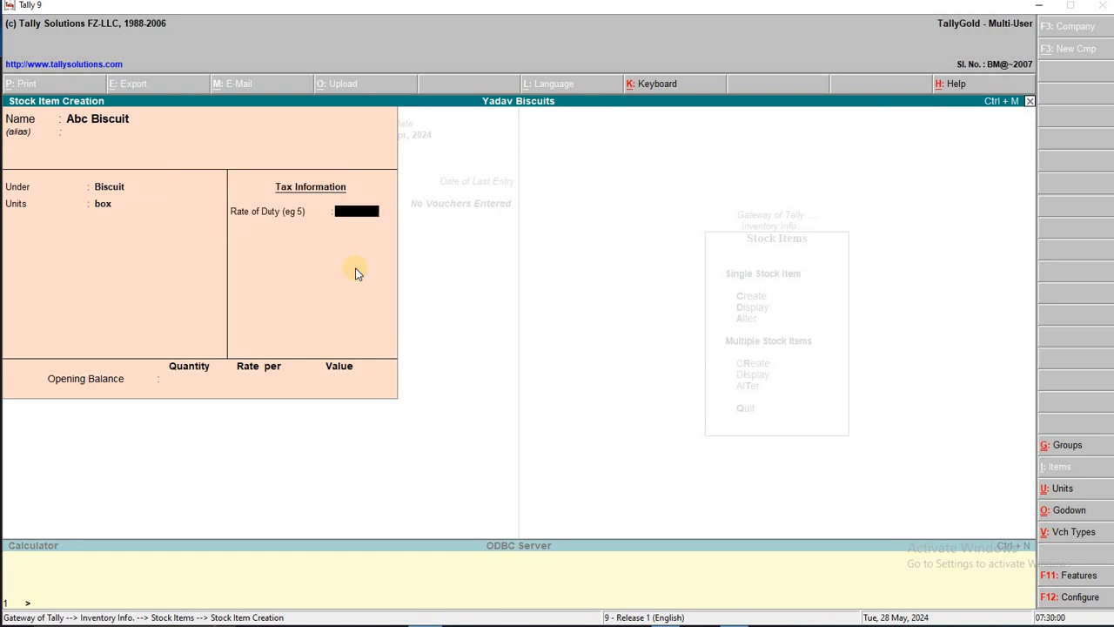
{"action": "key", "text": "Return"}
{"action": "key", "text": "Return"}
{"action": "key", "text": "Return"}
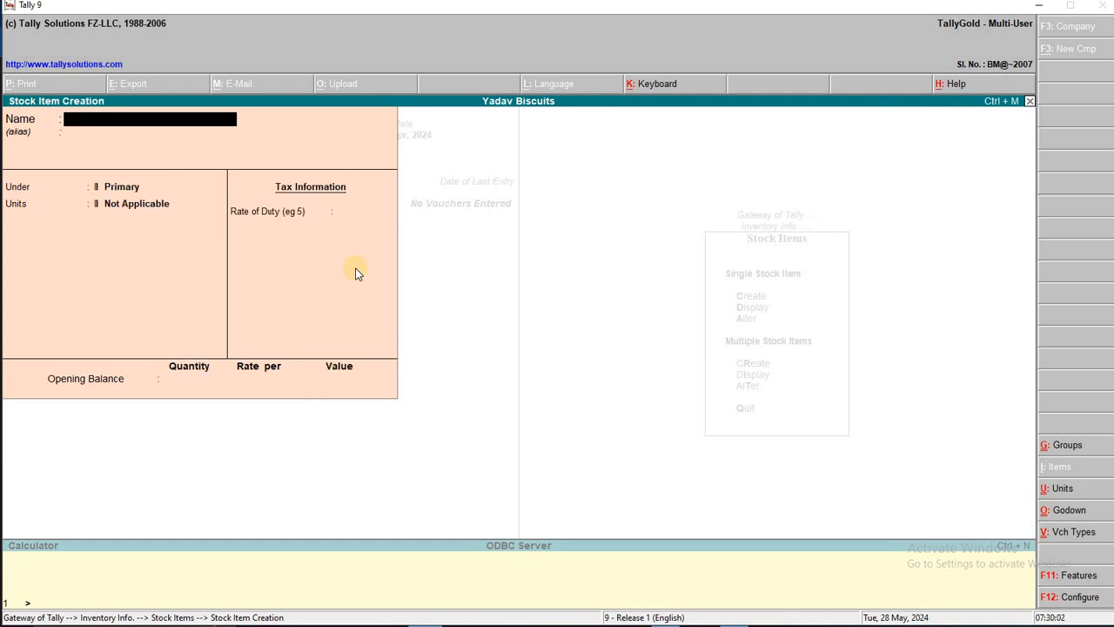
- Create a stock item named Xyz Biscuit under the Biscuit group with unit box, and finish stock item creation
{"action": "type", "text": "Xyz Biscuit"}
{"action": "key", "text": "Return"}
{"action": "key", "text": "Return"}
{"action": "key", "text": "Down"}
{"action": "key", "text": "Return"}
{"action": "key", "text": "Down"}
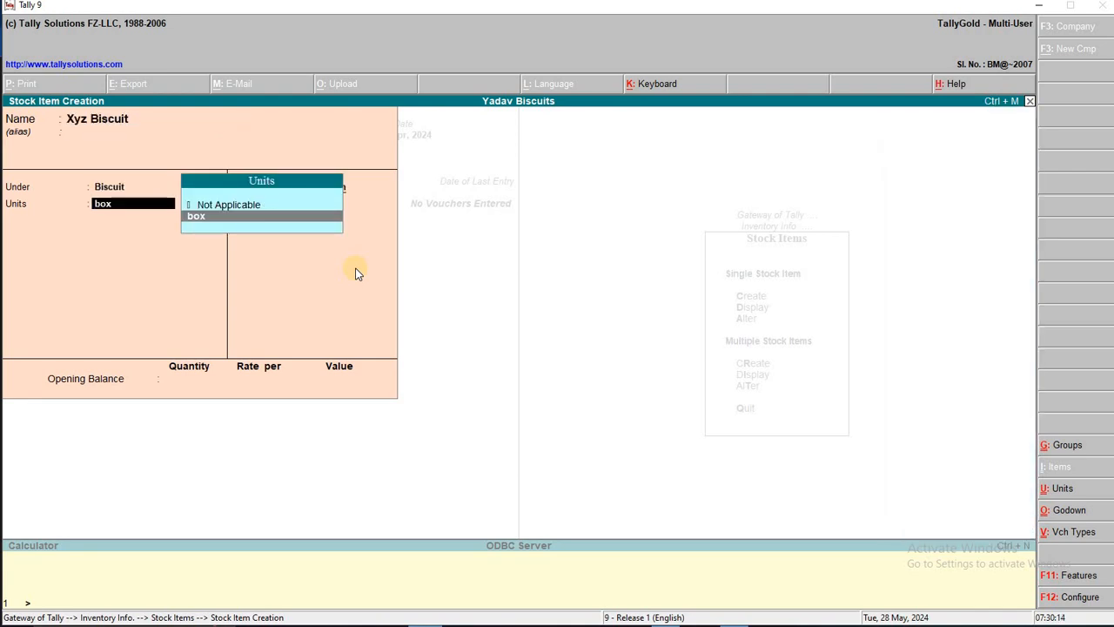
{"action": "key", "text": "Return"}
{"action": "key", "text": "Return"}
{"action": "key", "text": "Return"}
{"action": "key", "text": "Return"}
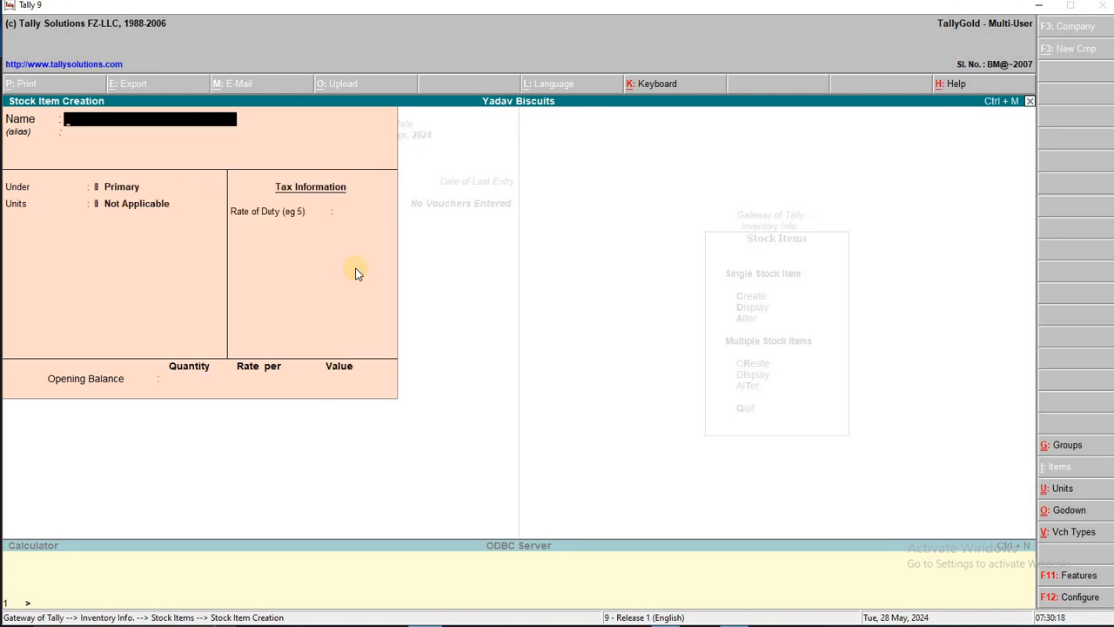
{"action": "key", "text": "Escape"}
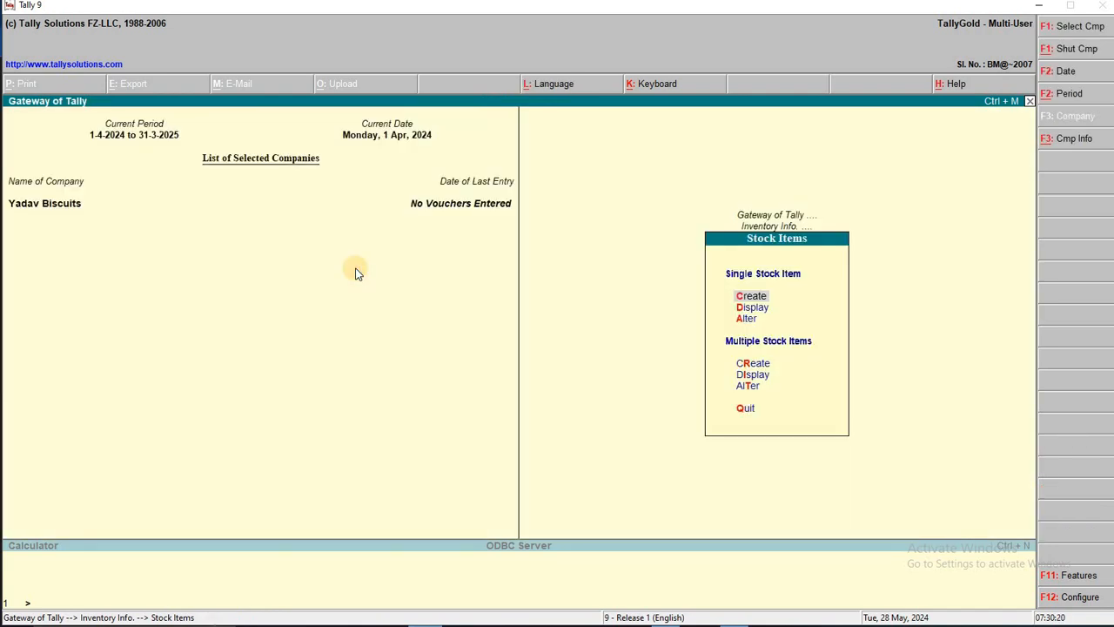
- Create a ledger named Purchase under Purchase Accounts, with inventory values affected set to Yes
{"action": "key", "text": "Escape"}
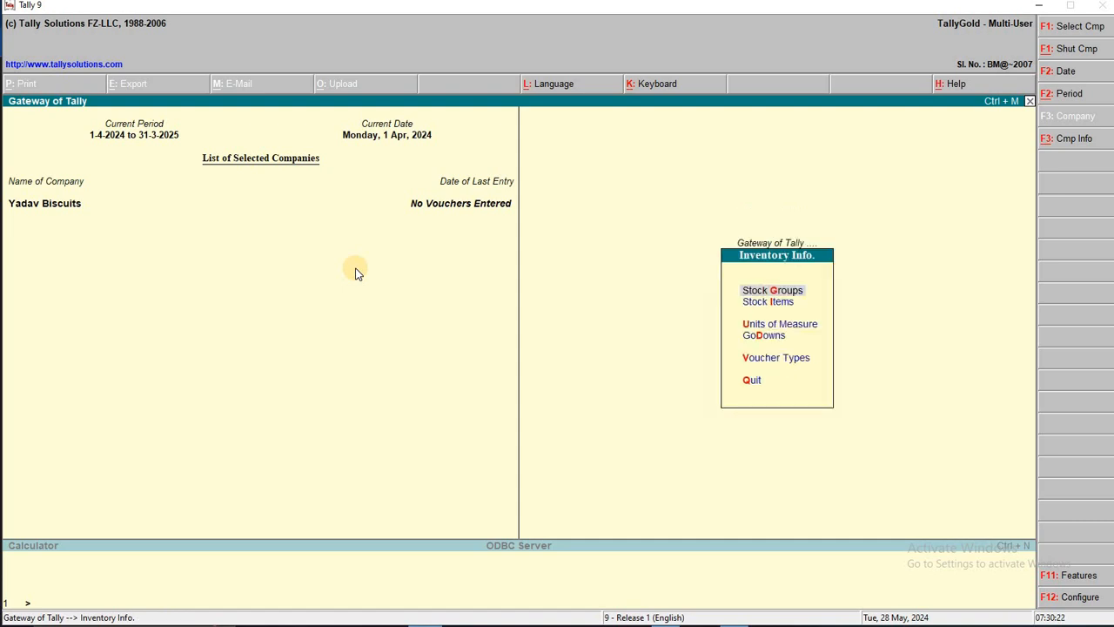
{"action": "key", "text": "Escape"}
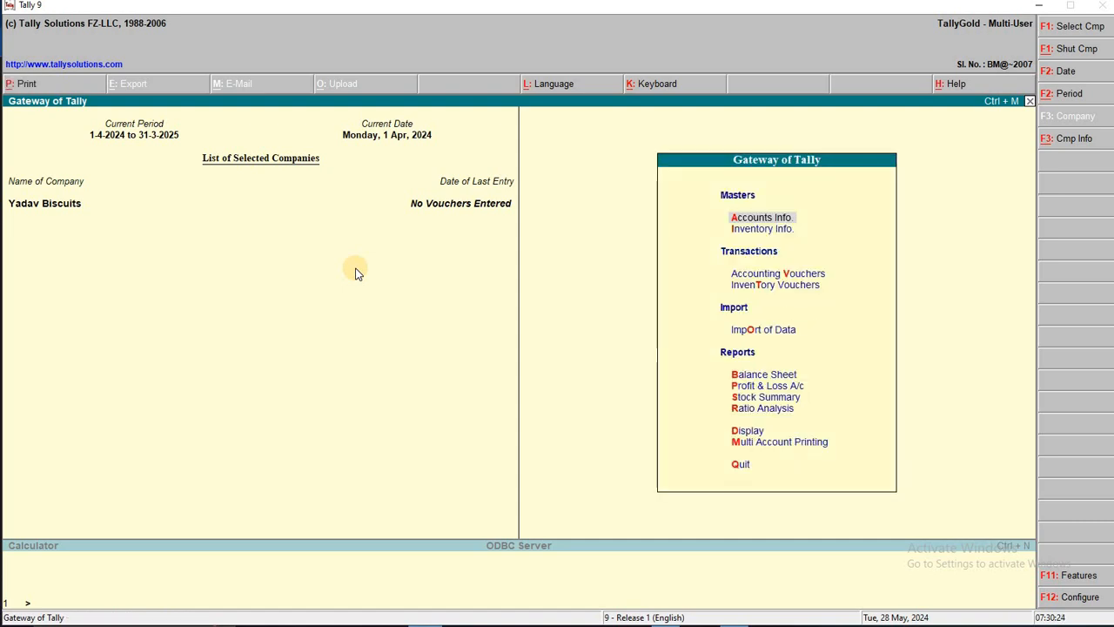
{"action": "key", "text": "Return"}
{"action": "key", "text": "Return"}
{"action": "key", "text": "Escape"}
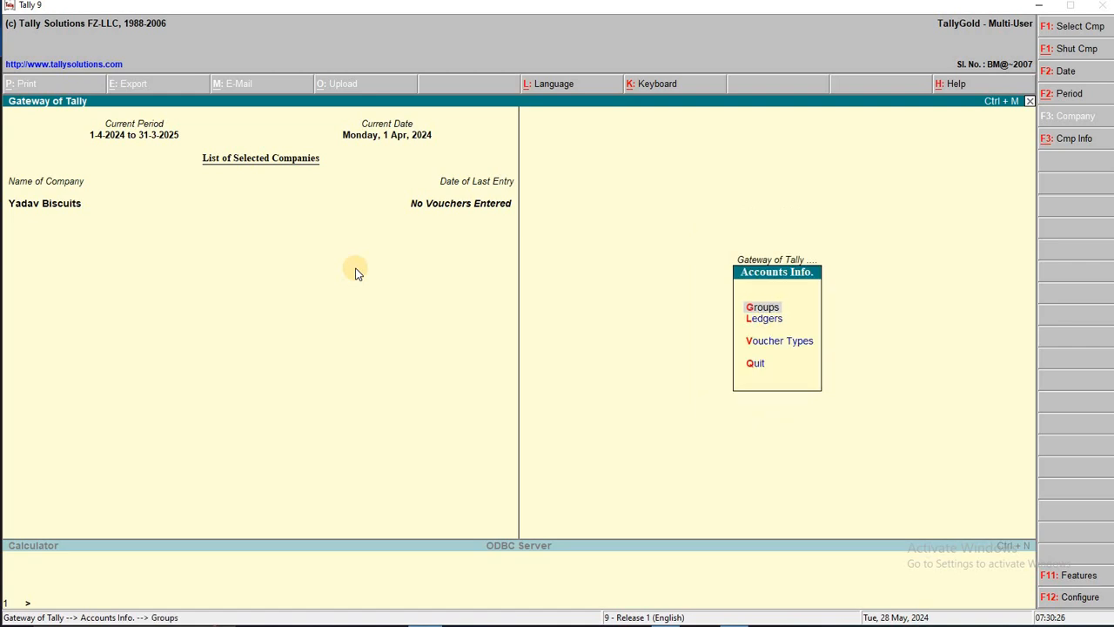
{"action": "key", "text": "Down"}
{"action": "key", "text": "Return"}
{"action": "key", "text": "Return"}
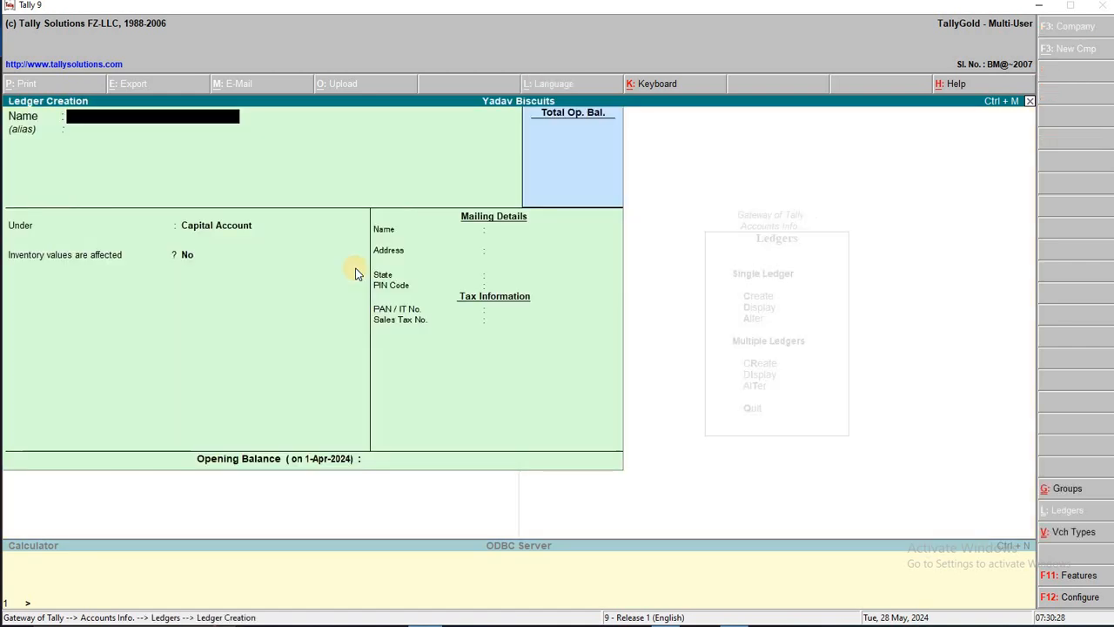
{"action": "type", "text": "Purchase"}
{"action": "key", "text": "Return"}
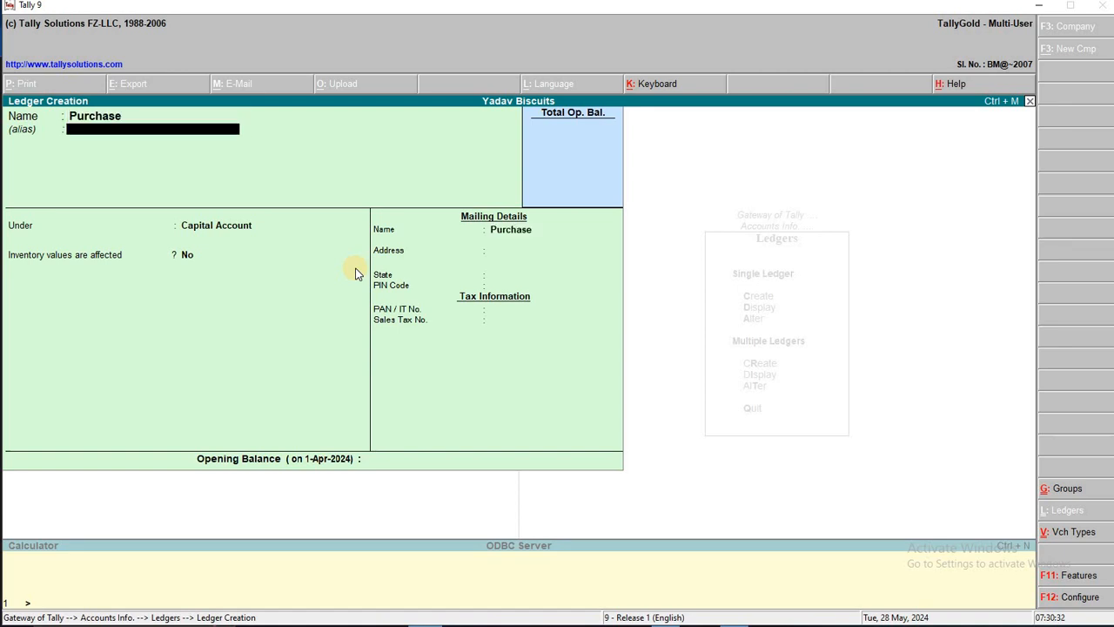
{"action": "key", "text": "Return"}
{"action": "type", "text": "Pur"}
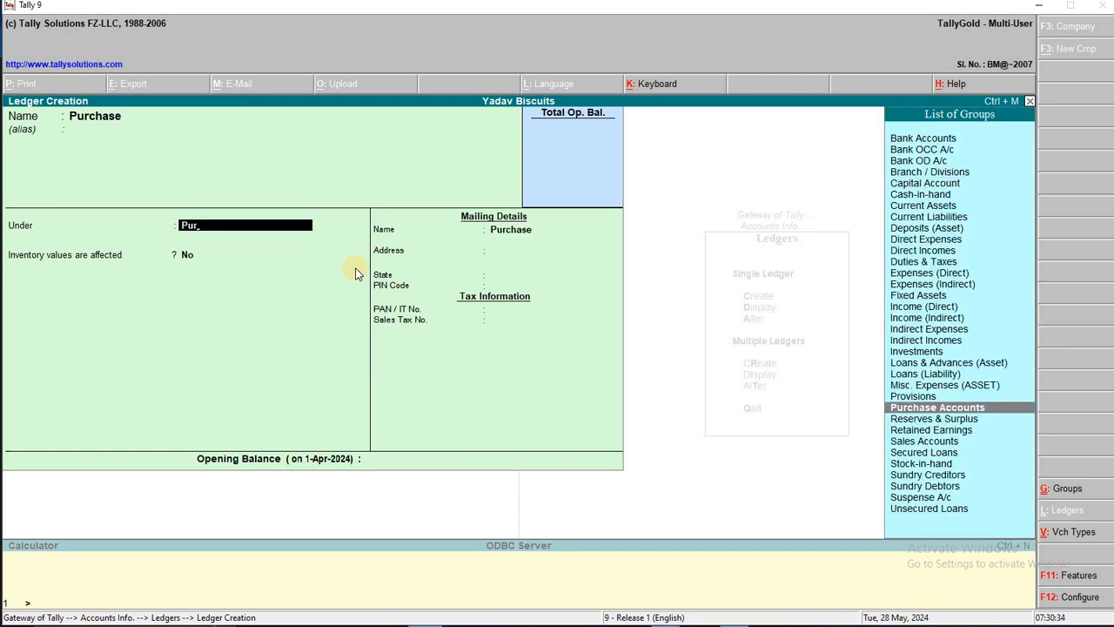
{"action": "key", "text": "Return"}
{"action": "type", "text": "yy"}
- Create a ledger named Sales A/c under Sales Accounts with inventory values affected, no opening balance, and finish ledger creation
{"action": "type", "text": "Sal"}
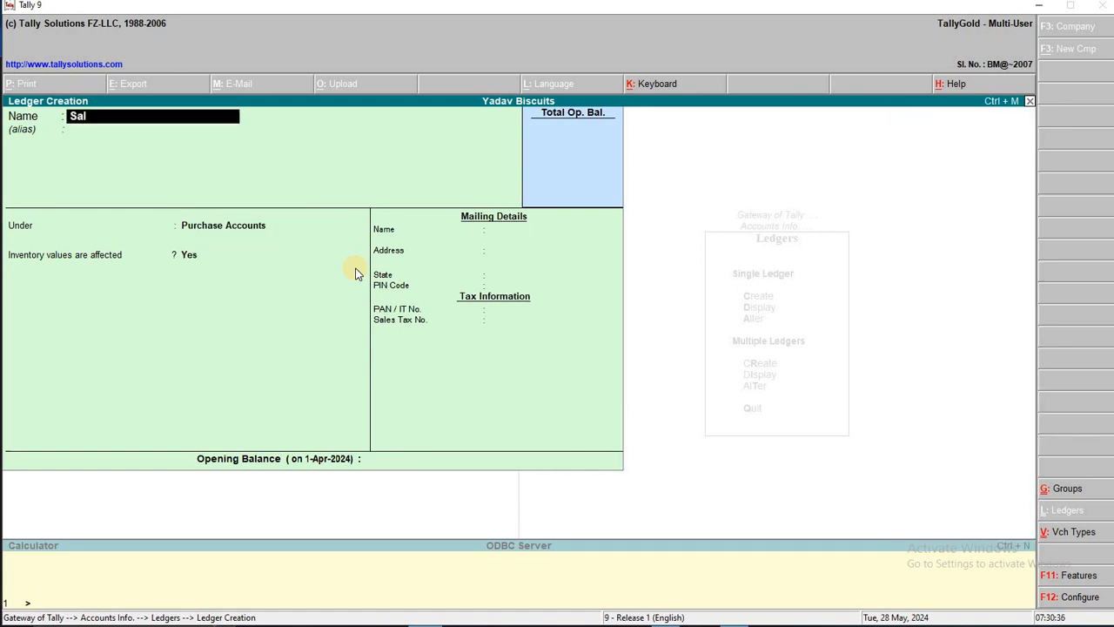
{"action": "type", "text": "es A/c"}
{"action": "key", "text": "Return"}
{"action": "key", "text": "Return"}
{"action": "type", "text": "Sal"}
{"action": "key", "text": "Return"}
{"action": "key", "text": "Return"}
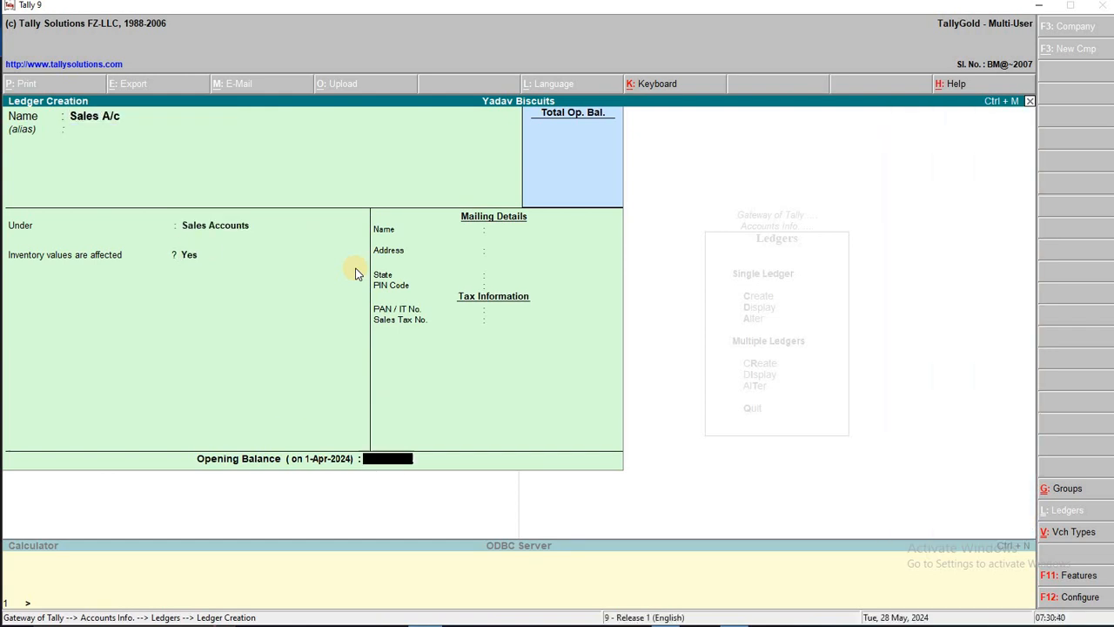
{"action": "key", "text": "Return"}
{"action": "key", "text": "y"}
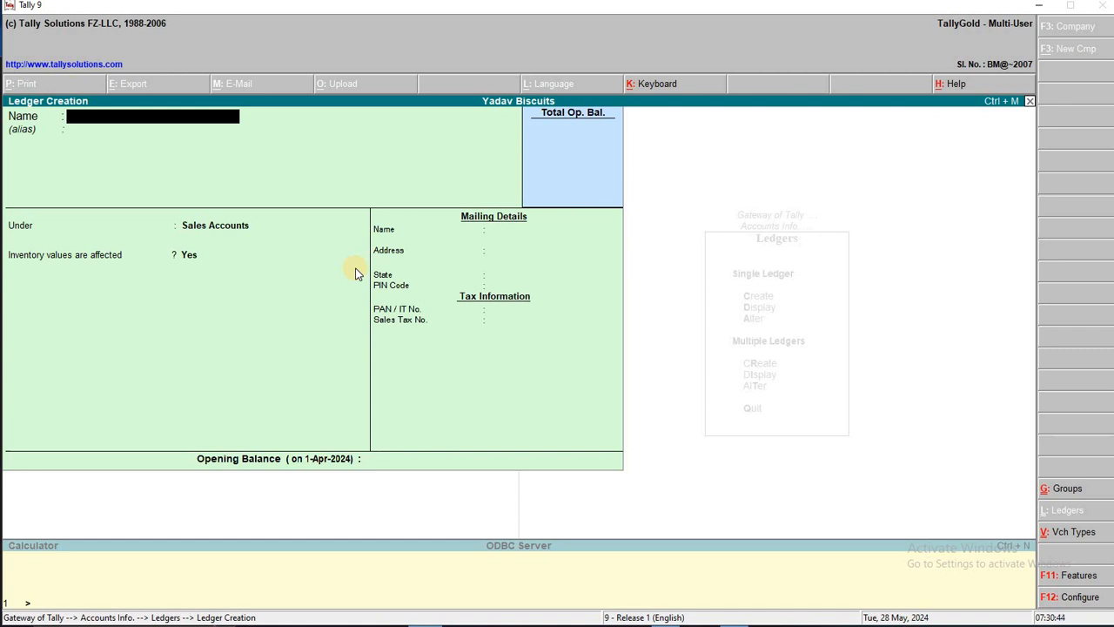
{"action": "key", "text": "Escape"}
{"action": "key", "text": "Escape"}
{"action": "key", "text": "Escape"}
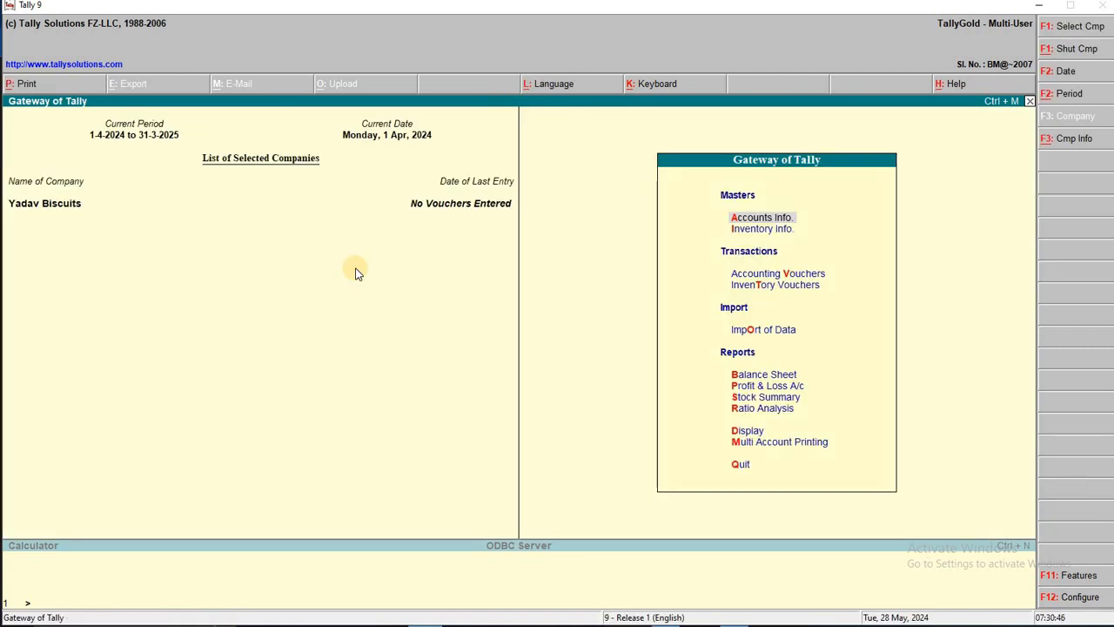
- Start a purchase voucher with Cash as the party account and Abc Biscuit as the first item
{"action": "key", "text": "Down"}
{"action": "key", "text": "Down"}
{"action": "key", "text": "Return"}
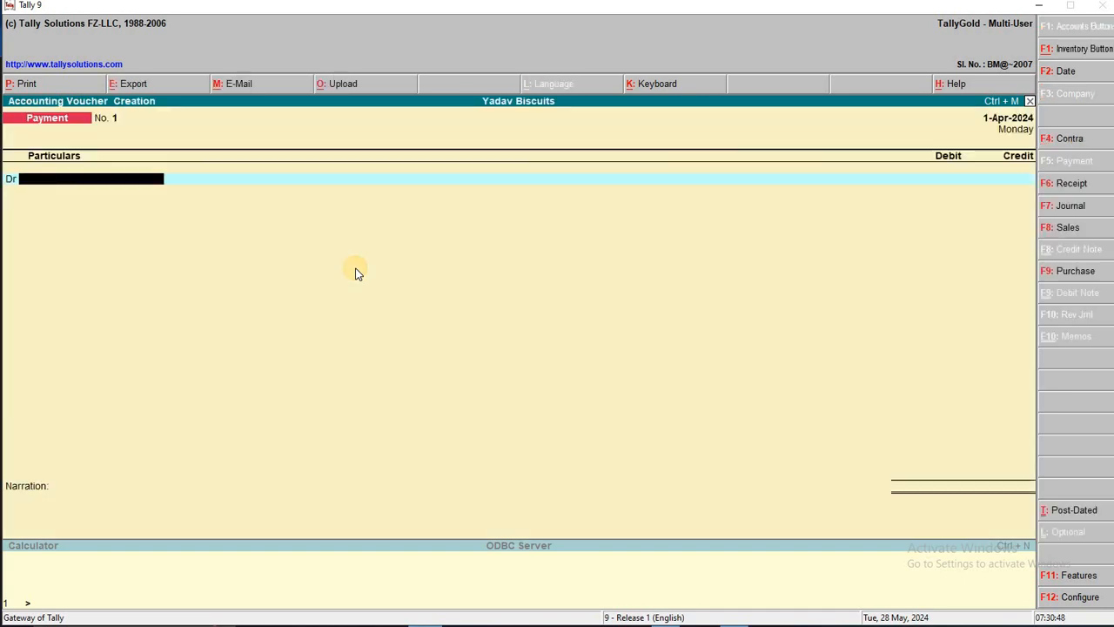
{"action": "key", "text": "F9"}
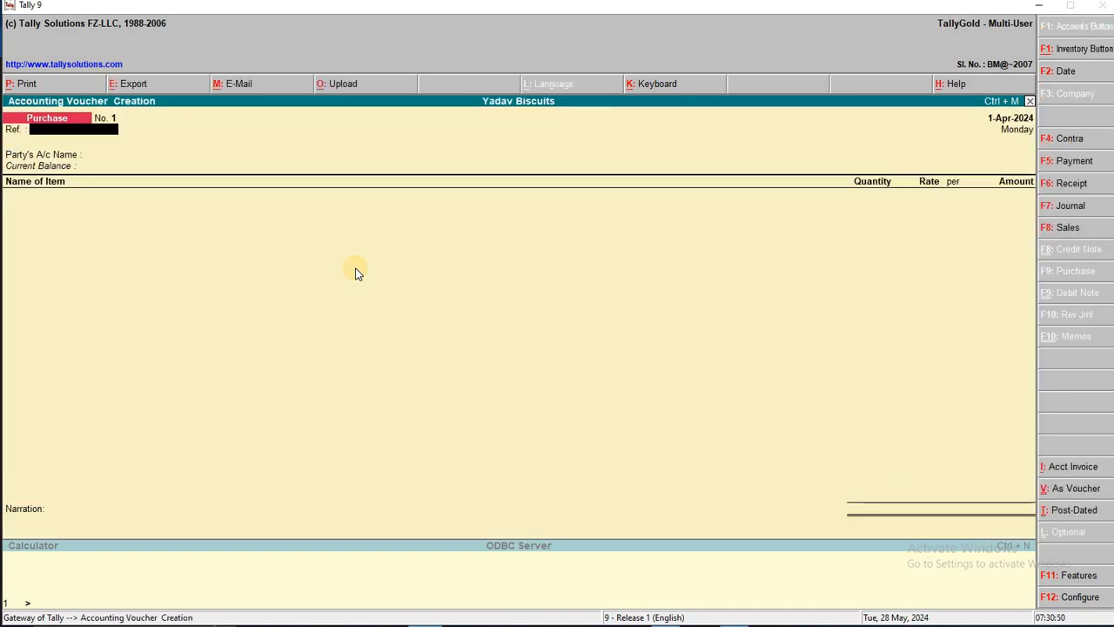
{"action": "key", "text": "Return"}
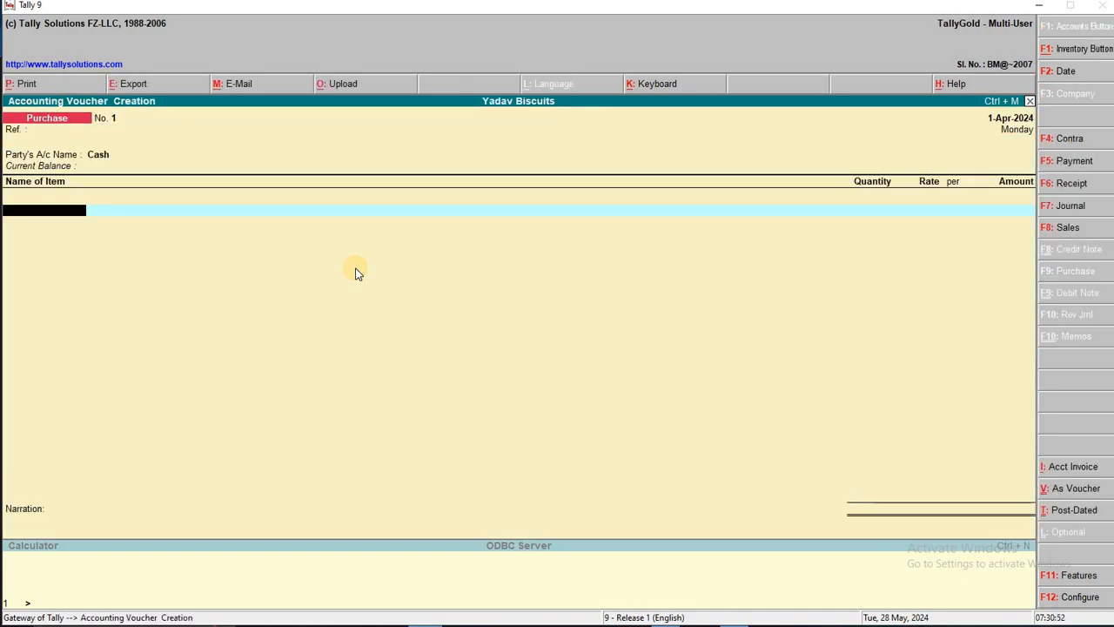
{"action": "key", "text": "Down"}
{"action": "key", "text": "Return"}
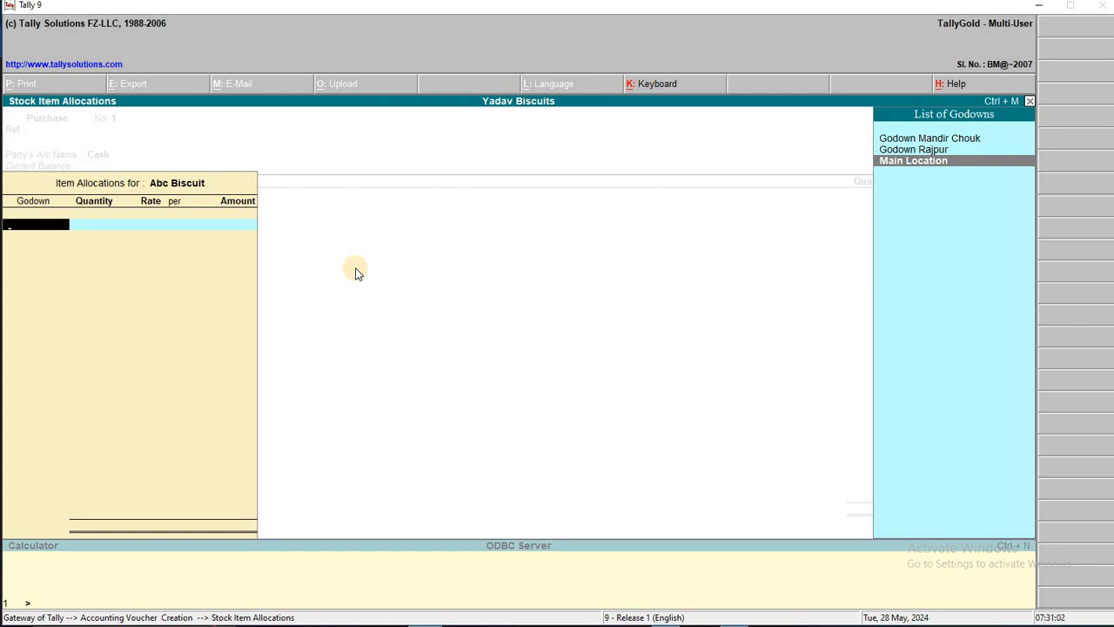
- Allocate 20 box of Abc Biscuit to Main Location at a rate of 1000 per box
{"action": "key", "text": "Return"}
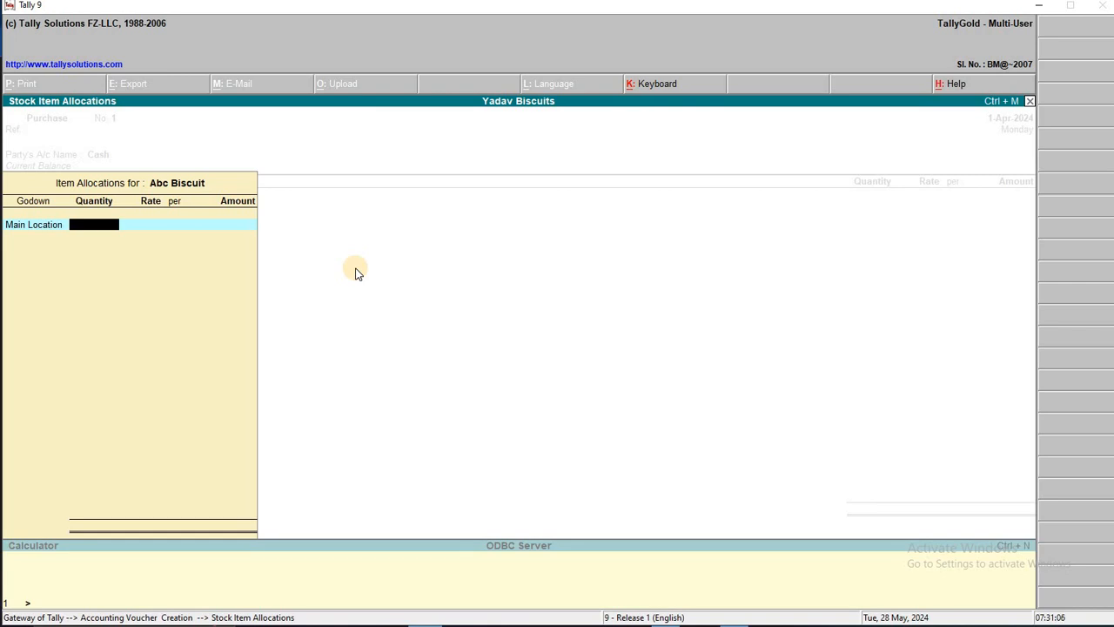
{"action": "type", "text": "20"}
{"action": "key", "text": "Return"}
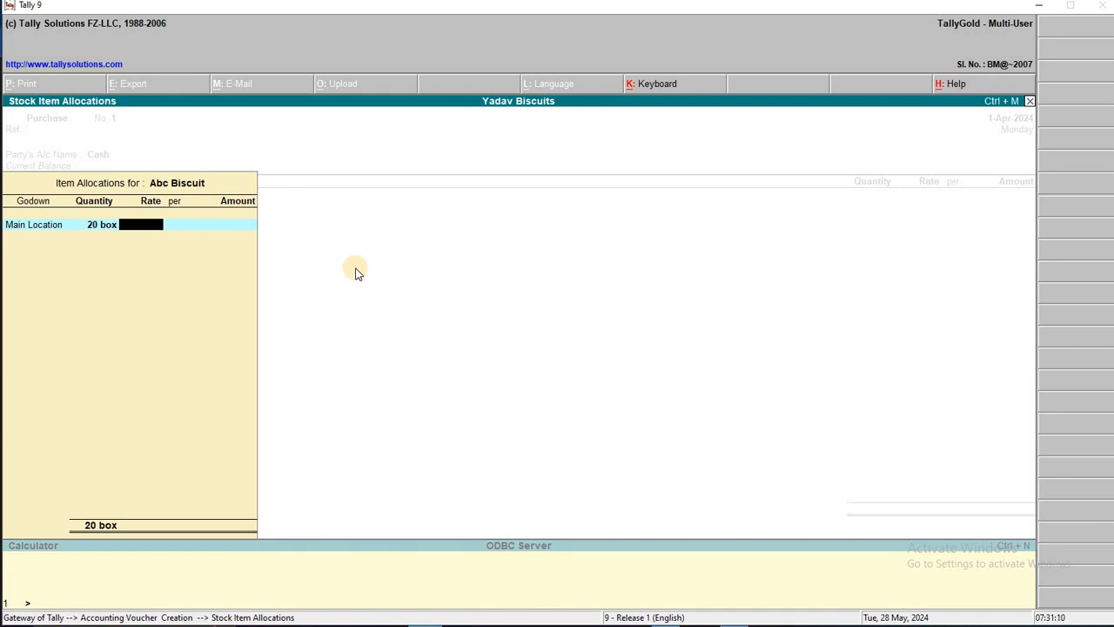
{"action": "type", "text": "1000"}
{"action": "key", "text": "Return"}
{"action": "key", "text": "Return"}
{"action": "key", "text": "Return"}
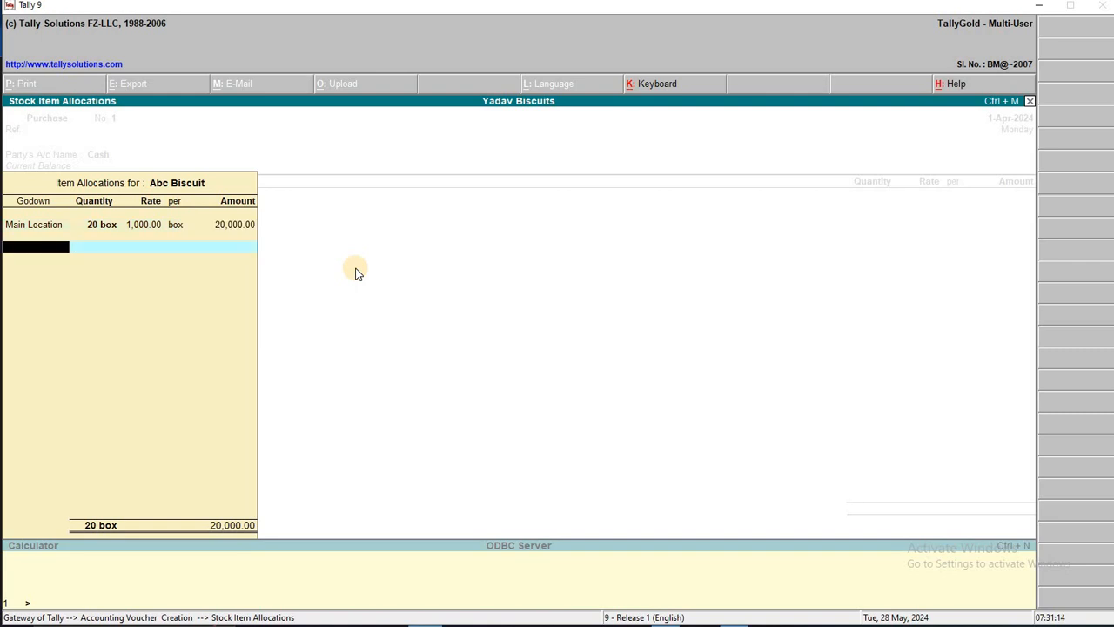
- Allocate 100 box of Abc Biscuit to Godown Mandir Chouk at the rate of 1,000 per box
{"action": "key", "text": "Down"}
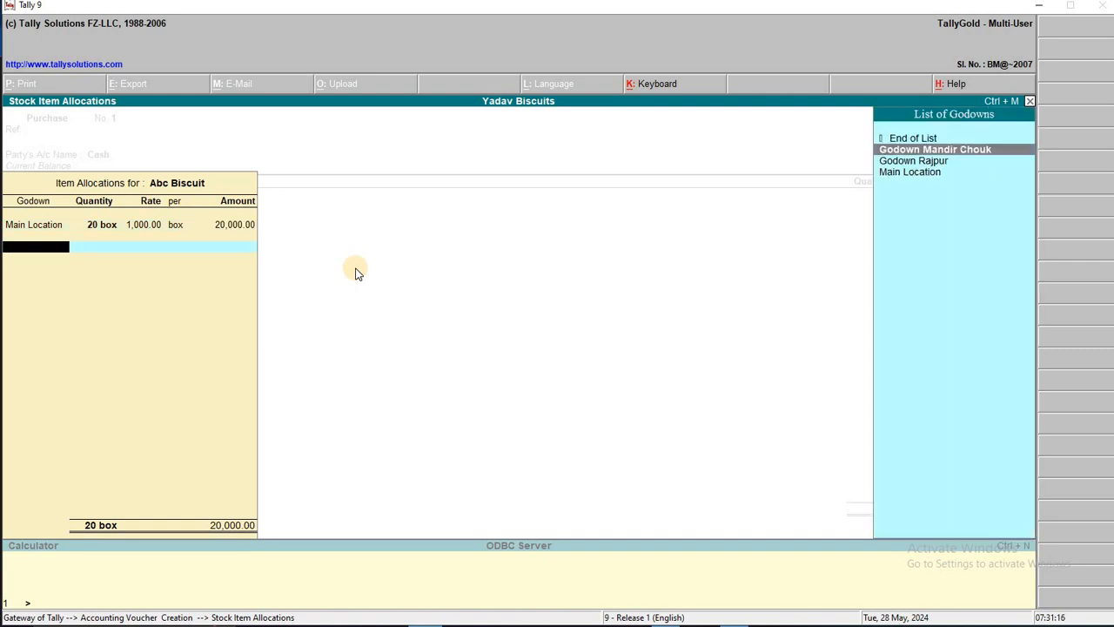
{"action": "key", "text": "Return"}
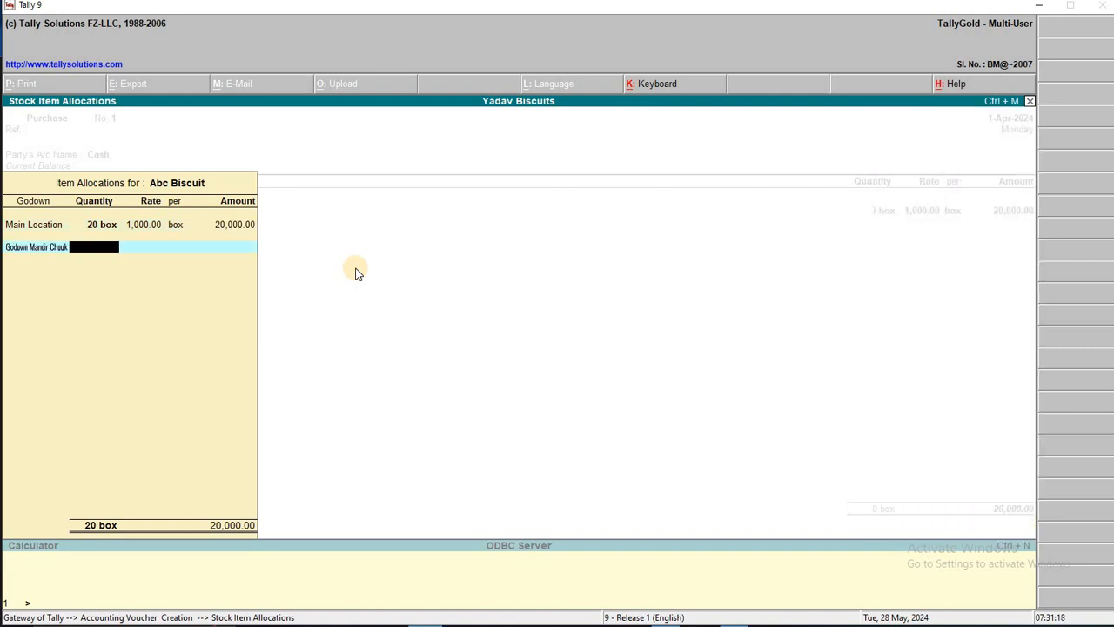
{"action": "type", "text": "100"}
{"action": "key", "text": "Return"}
{"action": "key", "text": "Return"}
{"action": "key", "text": "Return"}
{"action": "key", "text": "Return"}
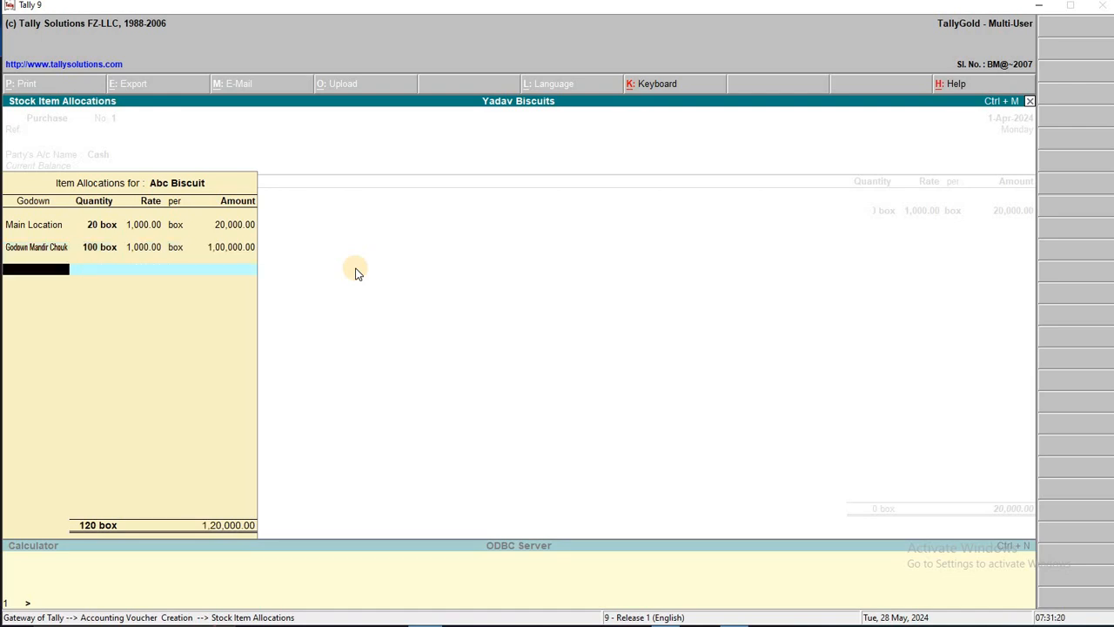
- Allocate 100 box of Abc Biscuit to Godown Rajpur at the same rate and complete the item's allocations
{"action": "key", "text": "Up"}
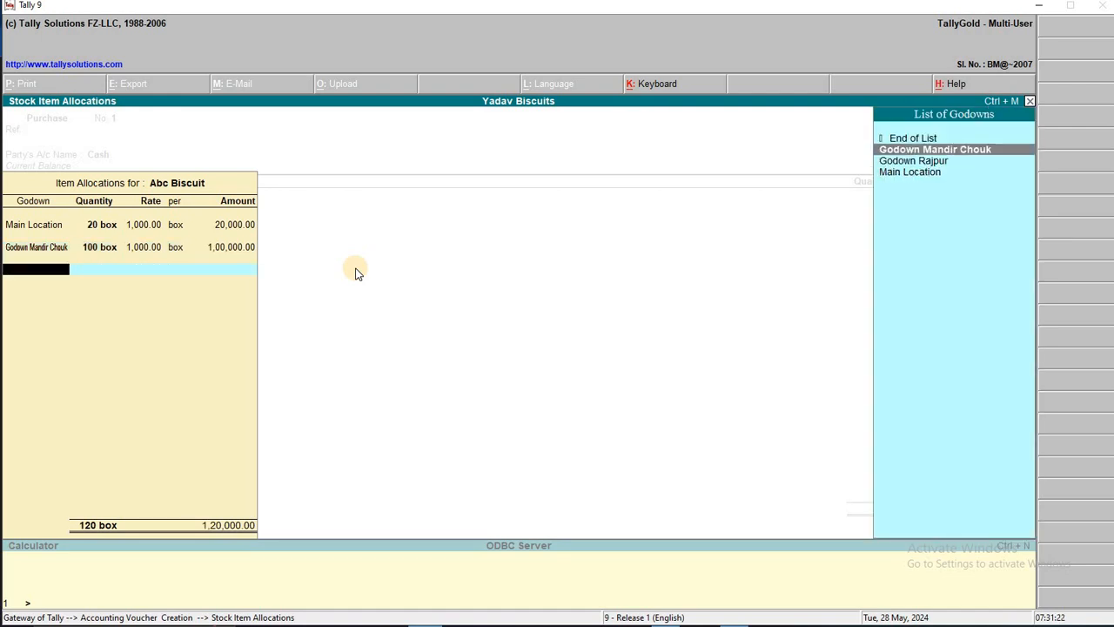
{"action": "key", "text": "Down"}
{"action": "key", "text": "Return"}
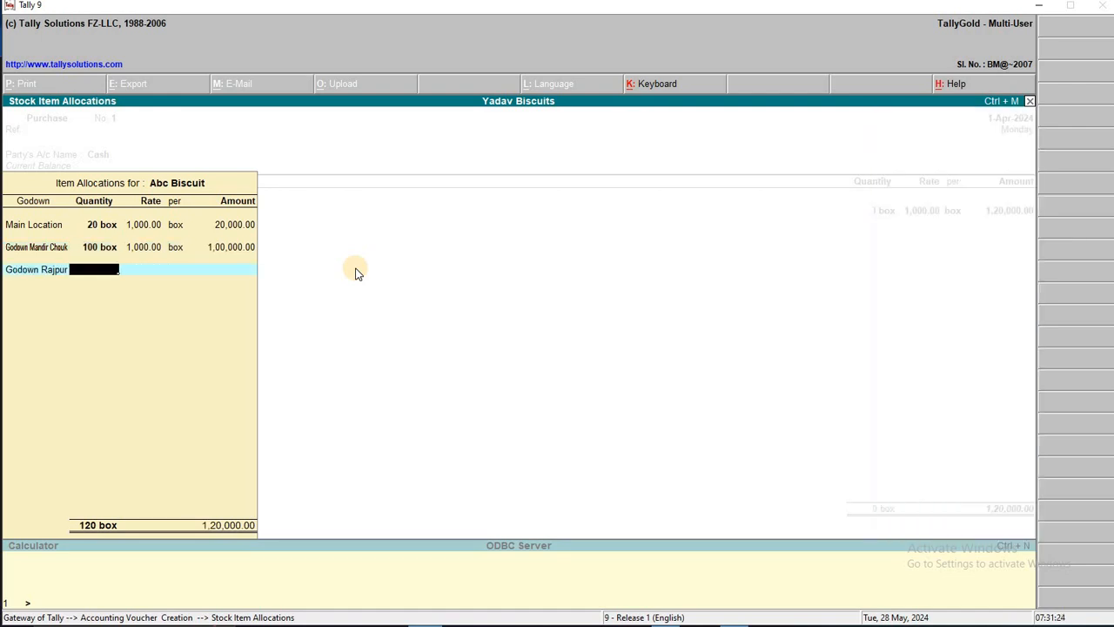
{"action": "type", "text": "100"}
{"action": "key", "text": "Return"}
{"action": "key", "text": "Return"}
{"action": "key", "text": "Return"}
{"action": "key", "text": "Return"}
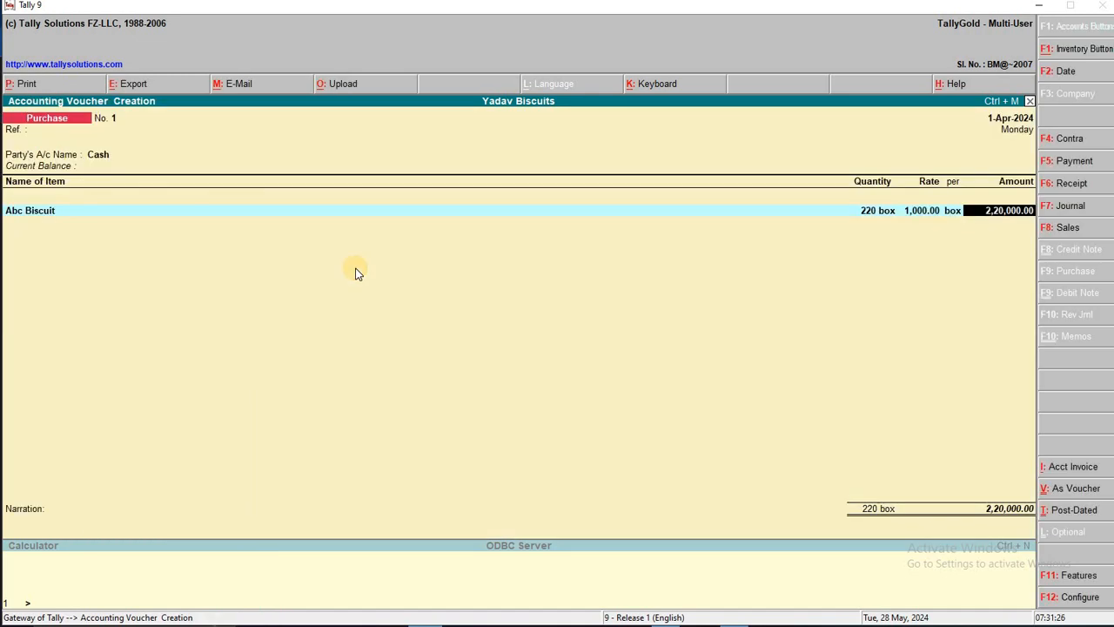
- Assign the full Abc Biscuit amount to the Purchase ledger
{"action": "key", "text": "Return"}
{"action": "key", "text": "Return"}
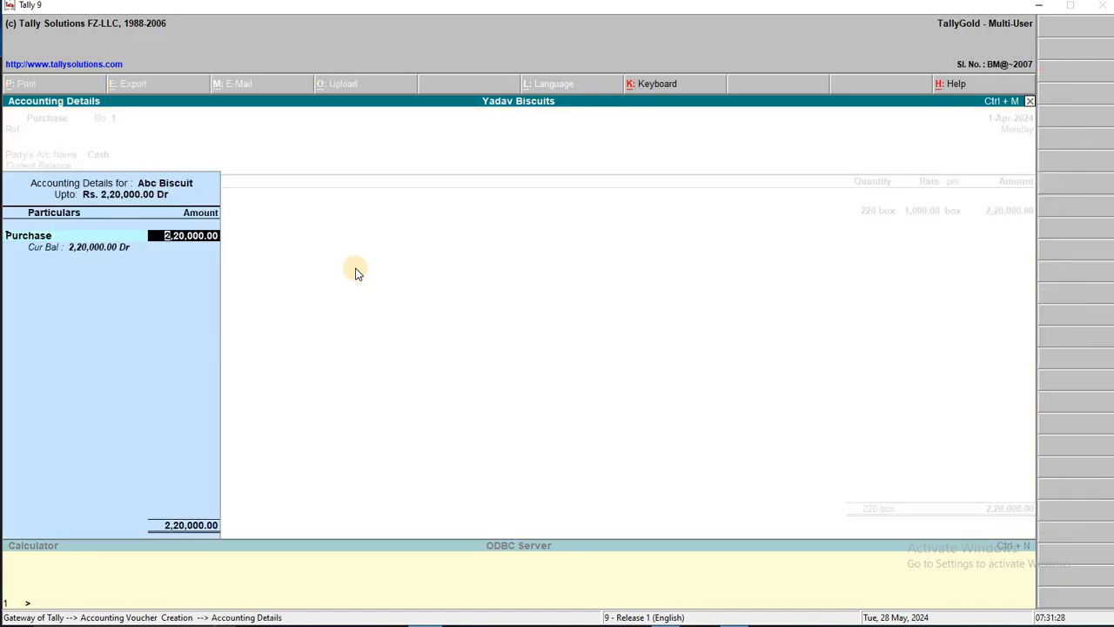
{"action": "key", "text": "Return"}
{"action": "key", "text": "Return"}
- Add Xyz Biscuit as the second item and allocate 20 box to Main Location at 990 per box
{"action": "key", "text": "Down"}
{"action": "key", "text": "Return"}
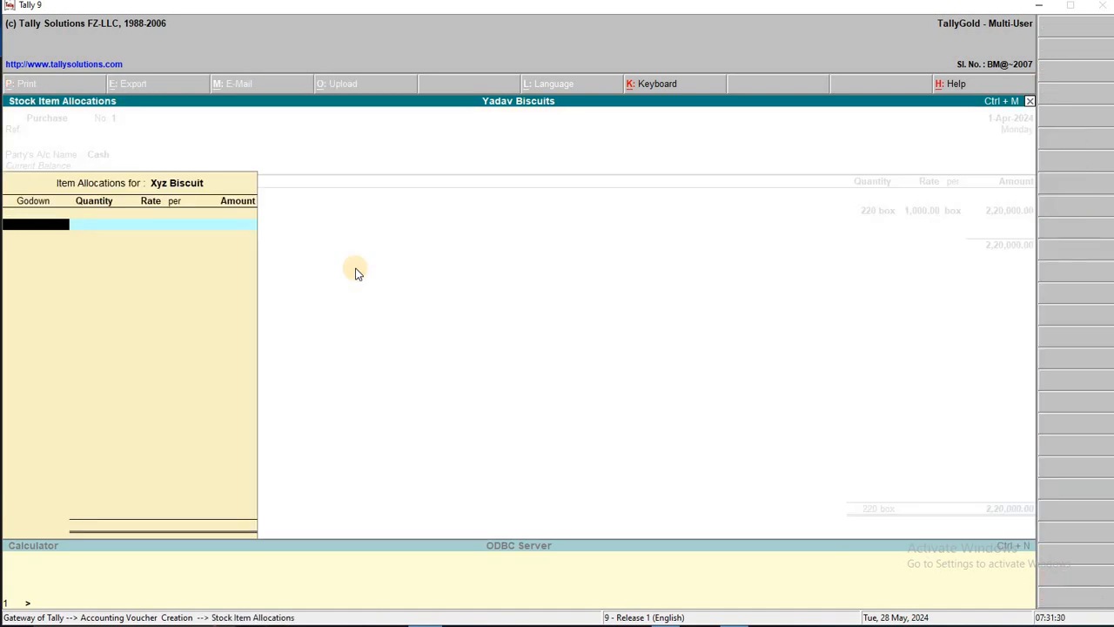
{"action": "key", "text": "Down"}
{"action": "key", "text": "Down"}
{"action": "key", "text": "Return"}
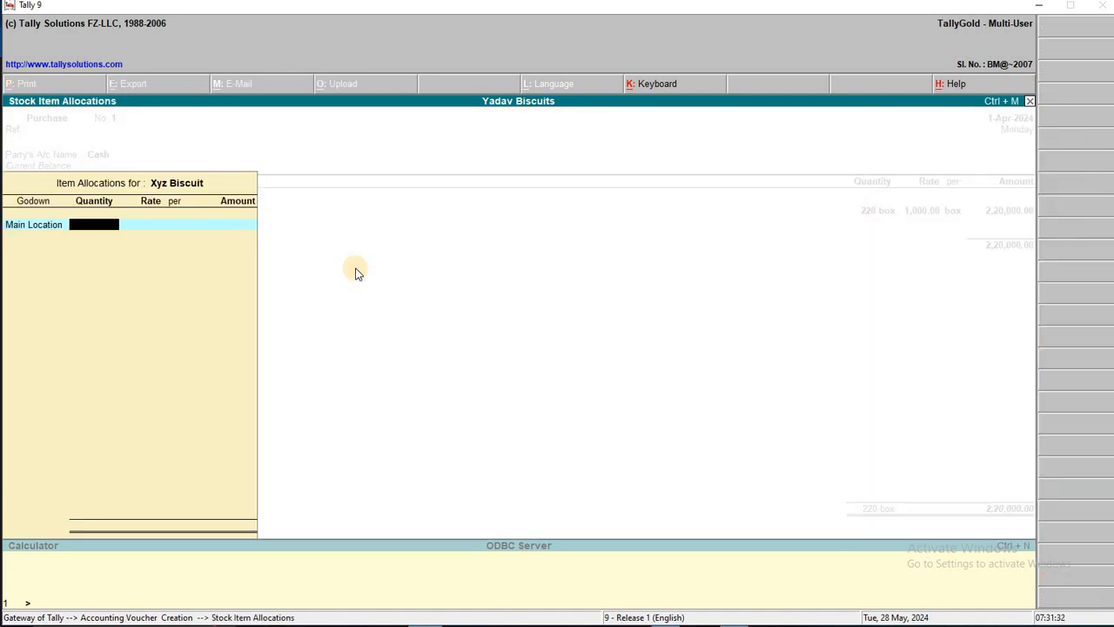
{"action": "type", "text": "20"}
{"action": "key", "text": "Return"}
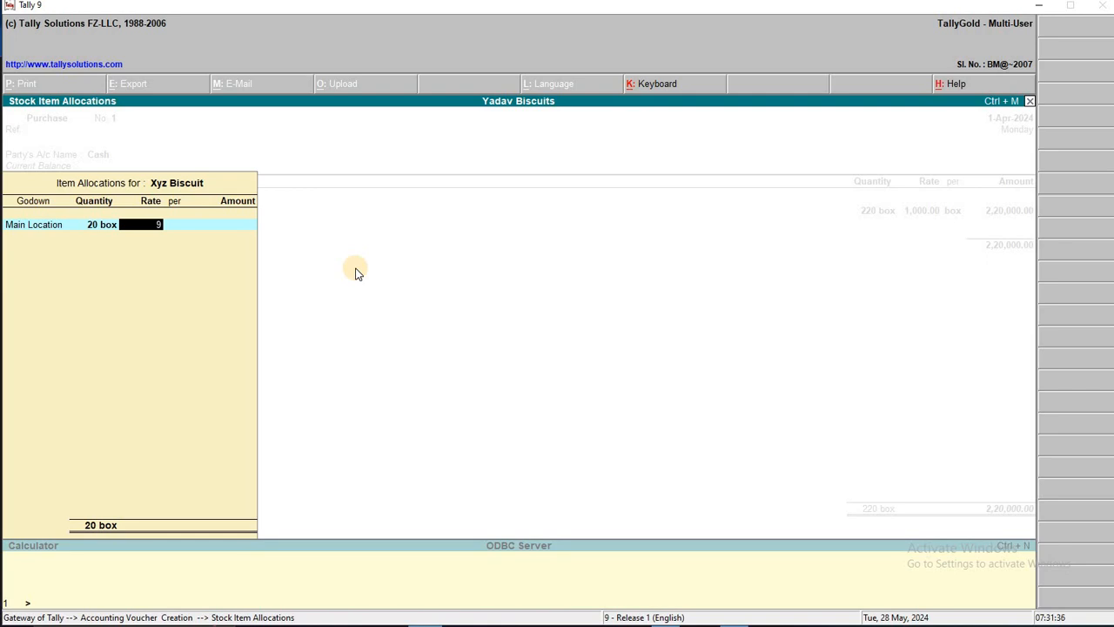
{"action": "type", "text": "990"}
{"action": "key", "text": "Return"}
{"action": "key", "text": "Return"}
{"action": "key", "text": "Return"}
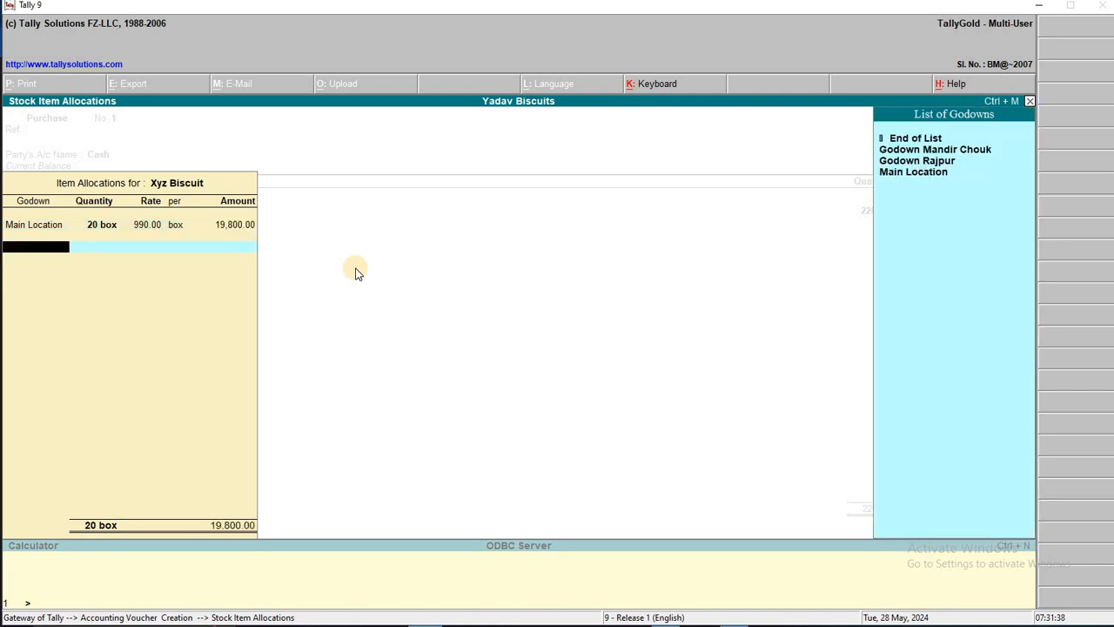
- Allocate 200 box of Xyz Biscuit to Godown Mandir Chouk at the rate of 990 per box
{"action": "key", "text": "Down"}
{"action": "key", "text": "Down"}
{"action": "key", "text": "Up"}
{"action": "key", "text": "Return"}
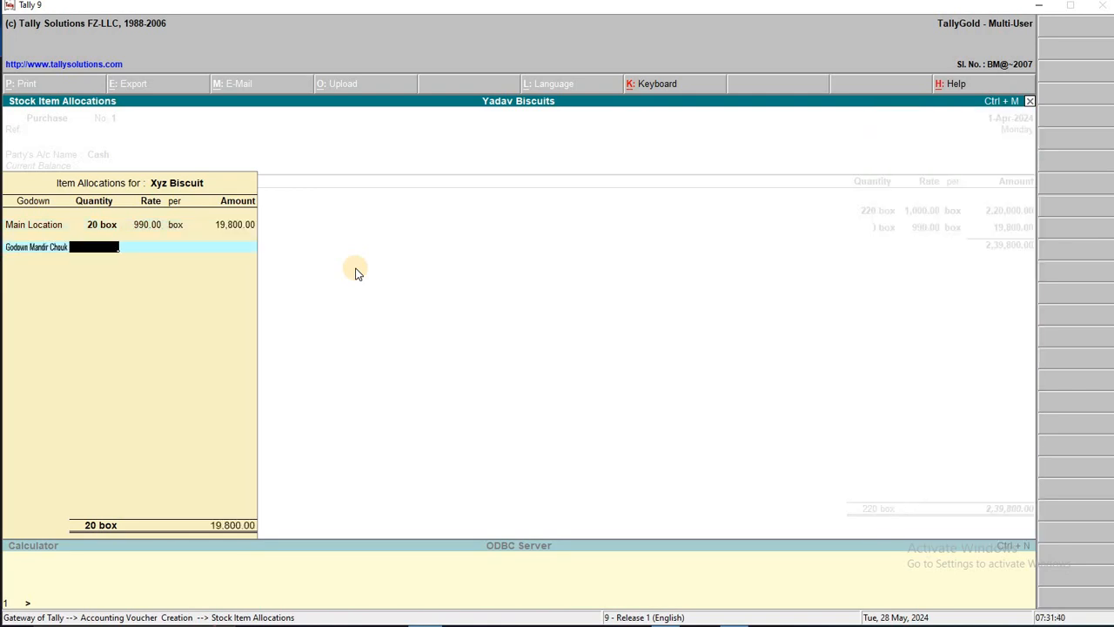
{"action": "type", "text": "200"}
{"action": "key", "text": "Return"}
{"action": "key", "text": "Return"}
{"action": "key", "text": "Return"}
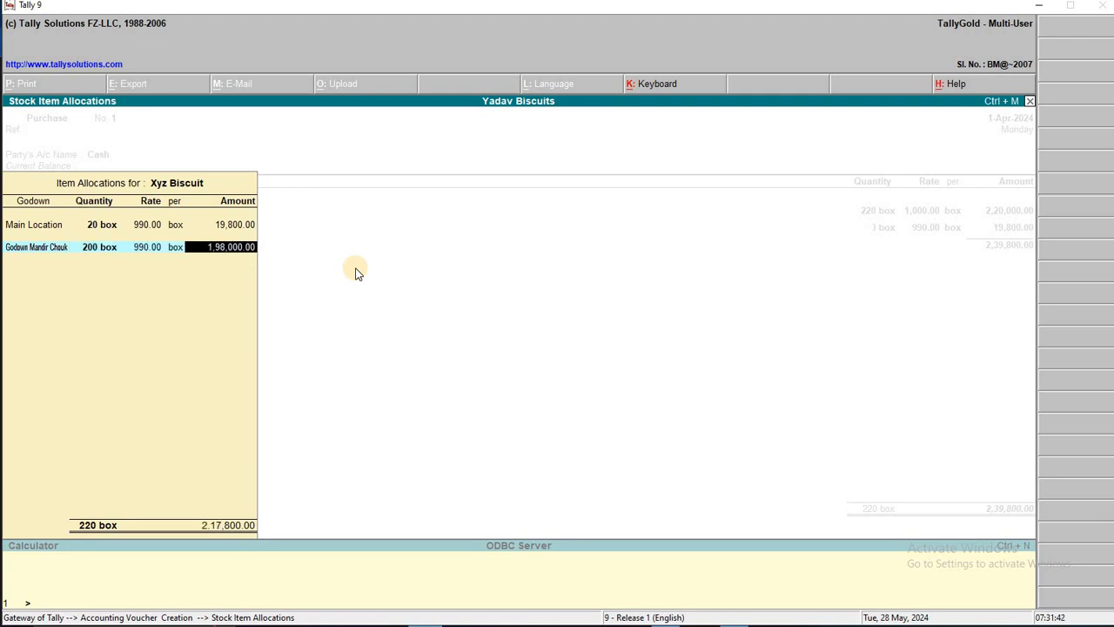
- Allocate 200 box of Xyz Biscuit to Godown Rajpur at 990 per box and complete the item's allocations
{"action": "key", "text": "Down"}
{"action": "key", "text": "Down"}
{"action": "key", "text": "Return"}
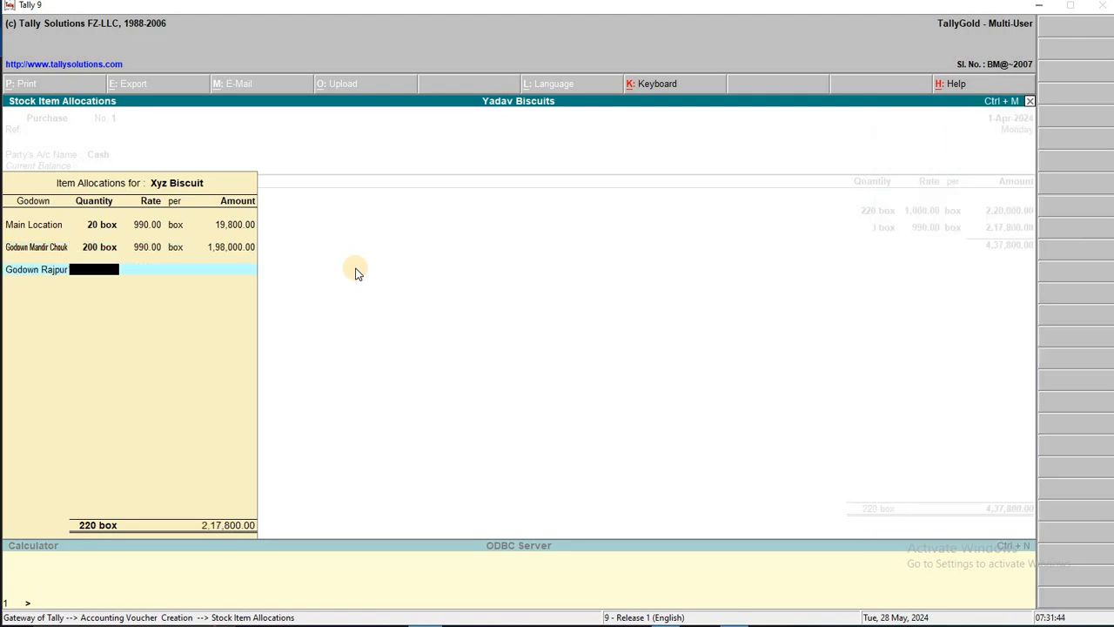
{"action": "type", "text": "200"}
{"action": "key", "text": "Return"}
{"action": "key", "text": "Return"}
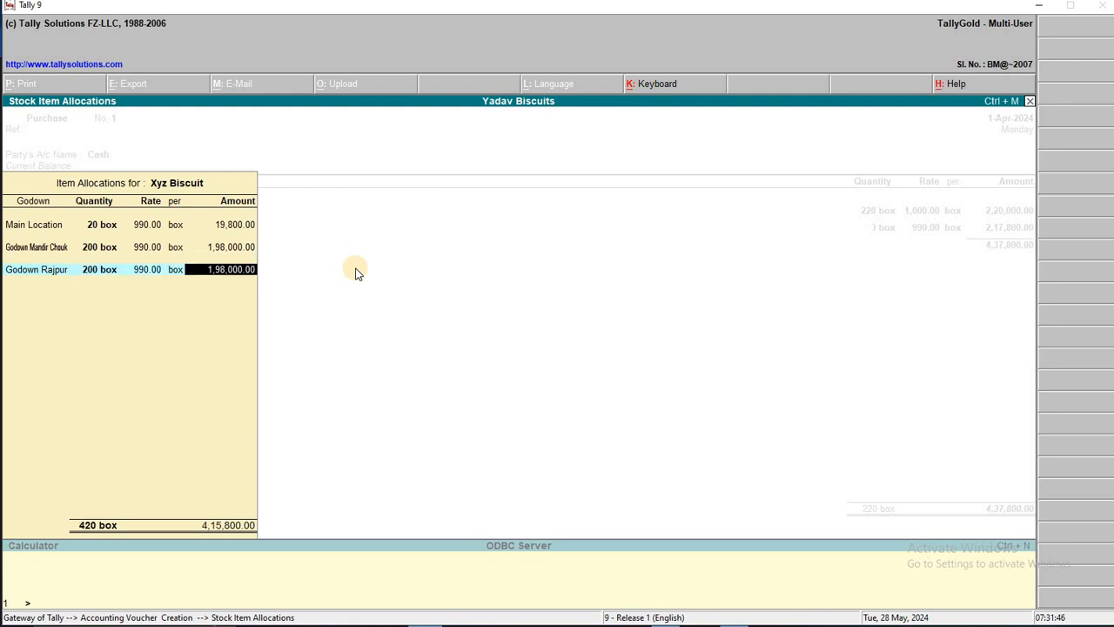
{"action": "key", "text": "Return"}
{"action": "key", "text": "Return"}
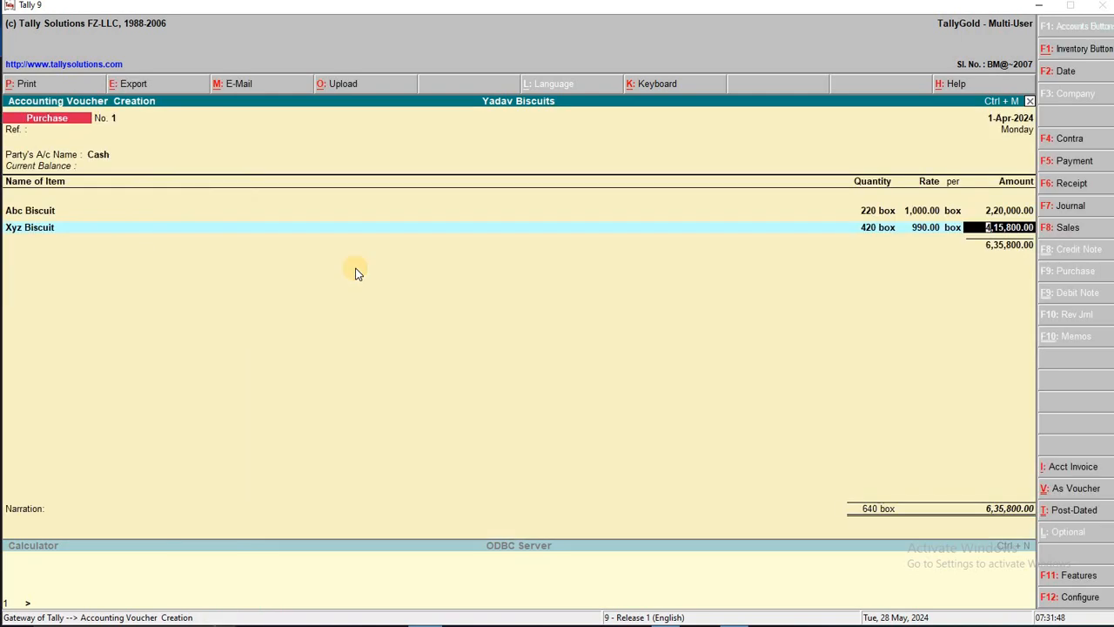
- Assign the Xyz Biscuit amount to the Purchase ledger and end the item list, leaving the narration empty
{"action": "key", "text": "Return"}
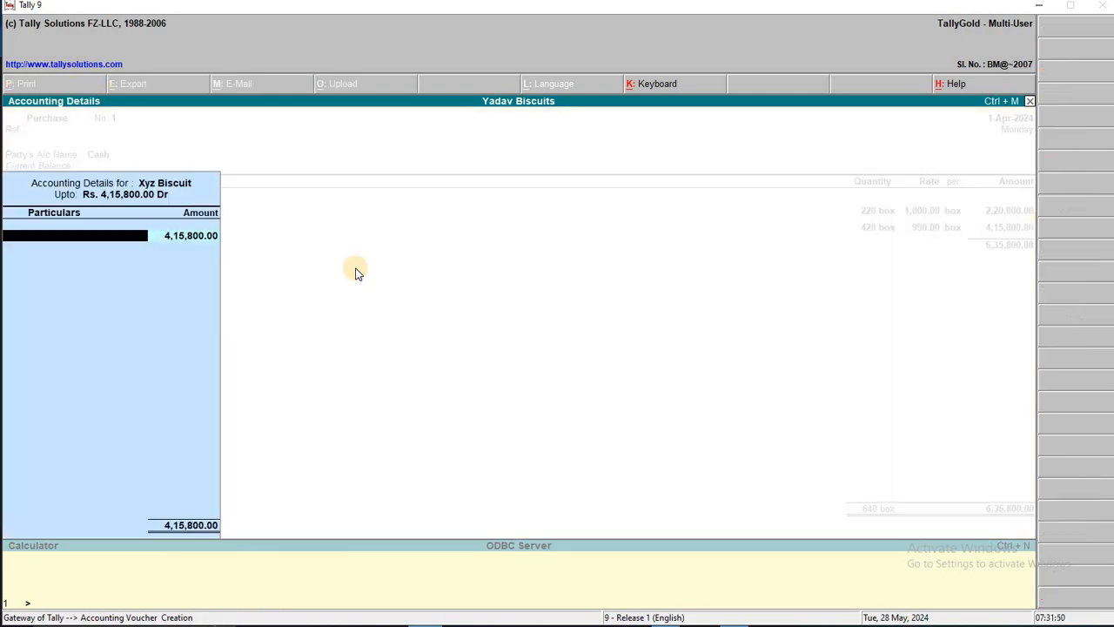
{"action": "key", "text": "Return"}
{"action": "key", "text": "Return"}
{"action": "key", "text": "Return"}
{"action": "key", "text": "Return"}
{"action": "key", "text": "Return"}
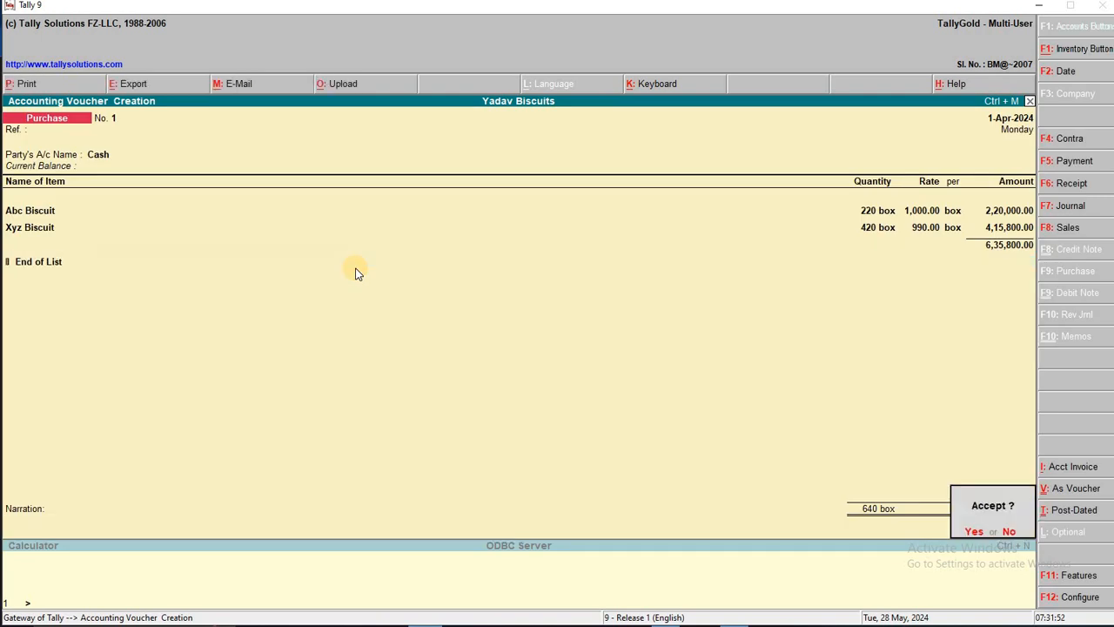
- Save the purchase voucher and leave voucher entry
{"action": "key", "text": "Return"}
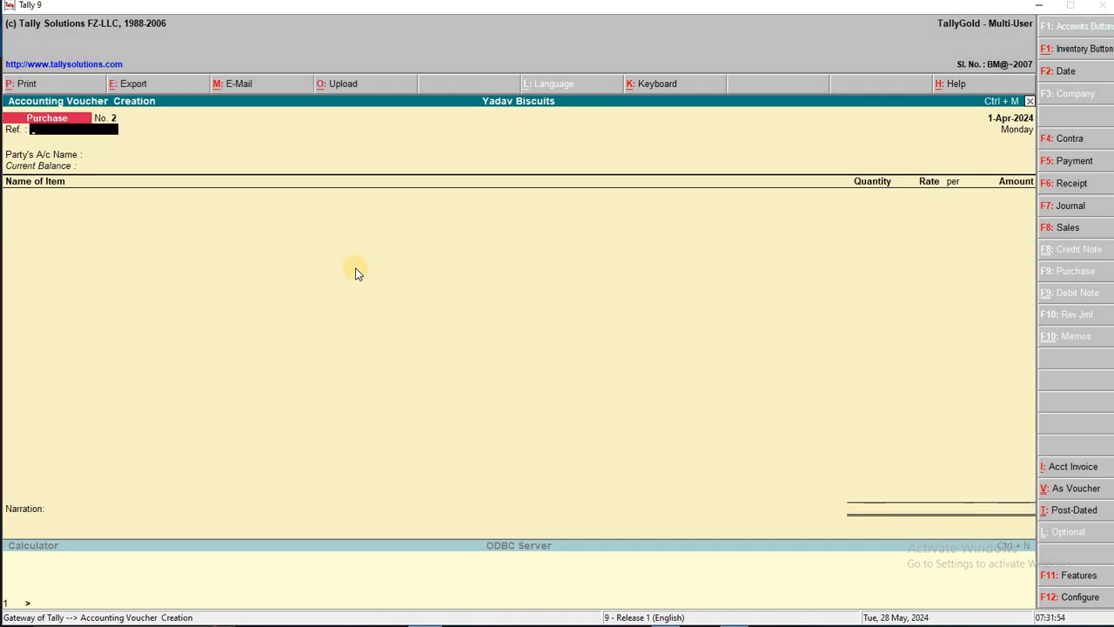
{"action": "key", "text": "Escape"}
{"action": "key", "text": "Return"}
- Open the Godown Summary from the Statements of Inventory for the Primary godown level
{"action": "key", "text": "Down"}
{"action": "key", "text": "Down"}
{"action": "key", "text": "Down"}
{"action": "key", "text": "Down"}
{"action": "key", "text": "Down"}
{"action": "key", "text": "Down"}
{"action": "key", "text": "Down"}
{"action": "key", "text": "Down"}
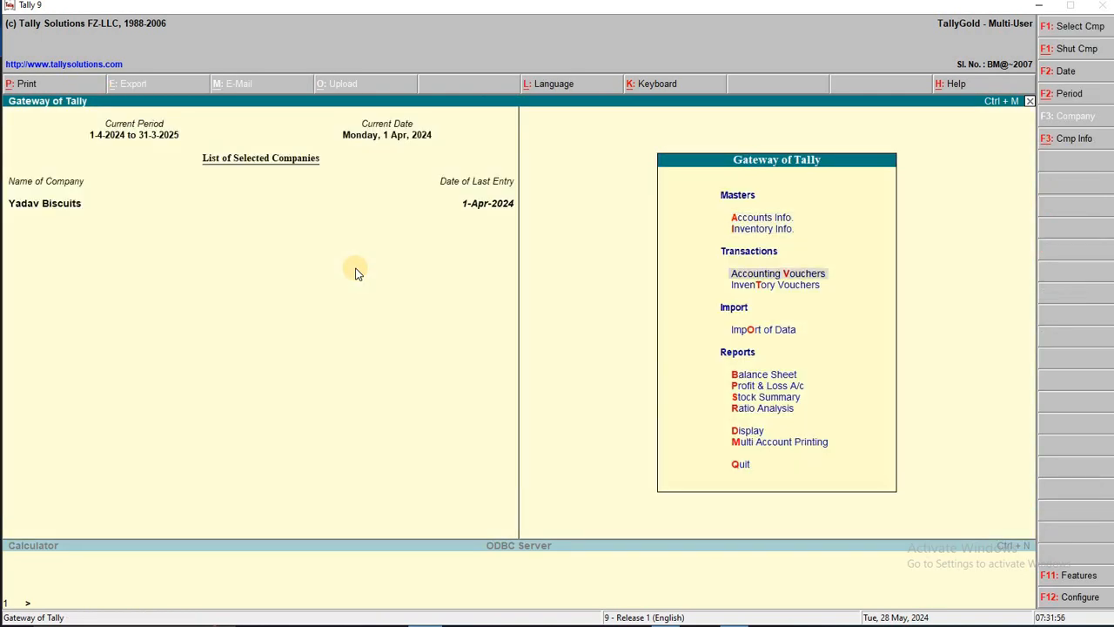
{"action": "key", "text": "Down"}
{"action": "key", "text": "Return"}
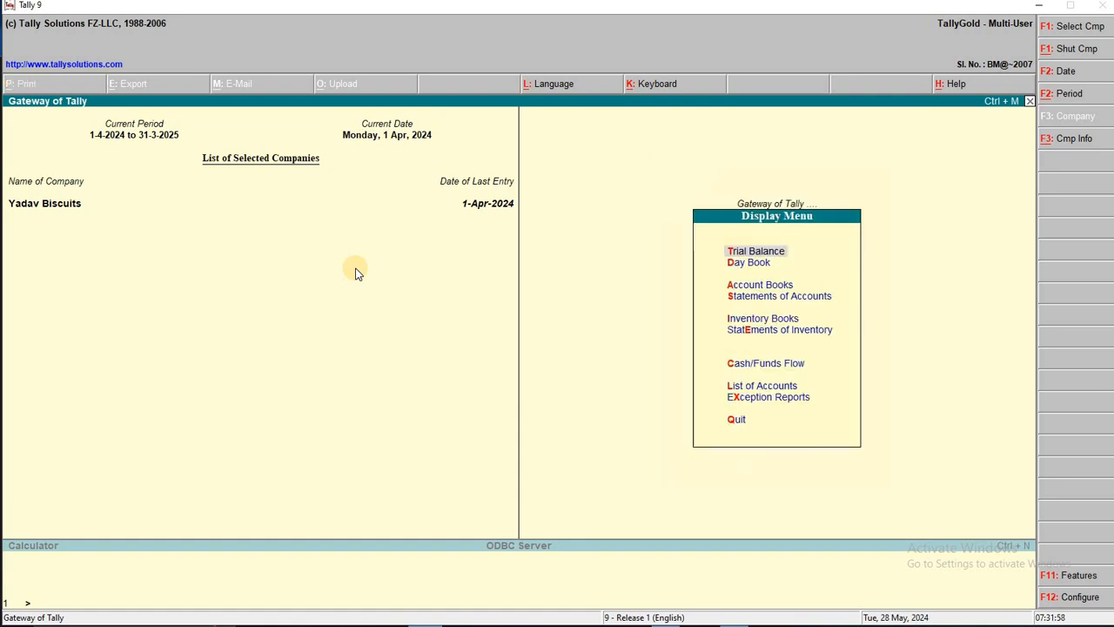
{"action": "key", "text": "Down"}
{"action": "key", "text": "Down"}
{"action": "key", "text": "Down"}
{"action": "key", "text": "Down"}
{"action": "key", "text": "Down"}
{"action": "key", "text": "Return"}
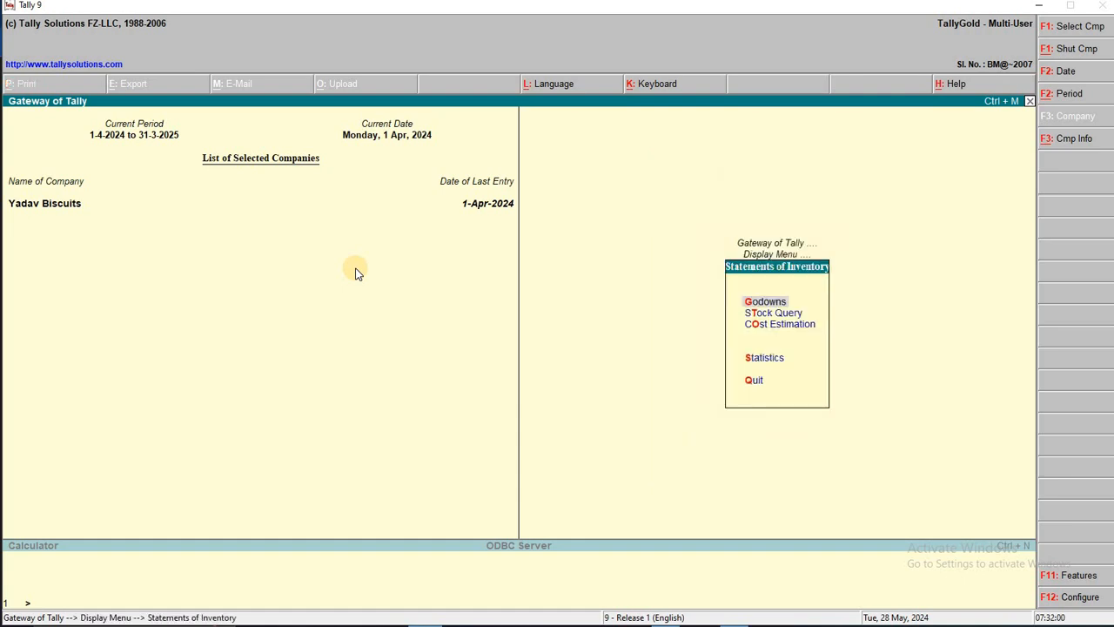
{"action": "key", "text": "Return"}
{"action": "key", "text": "Return"}
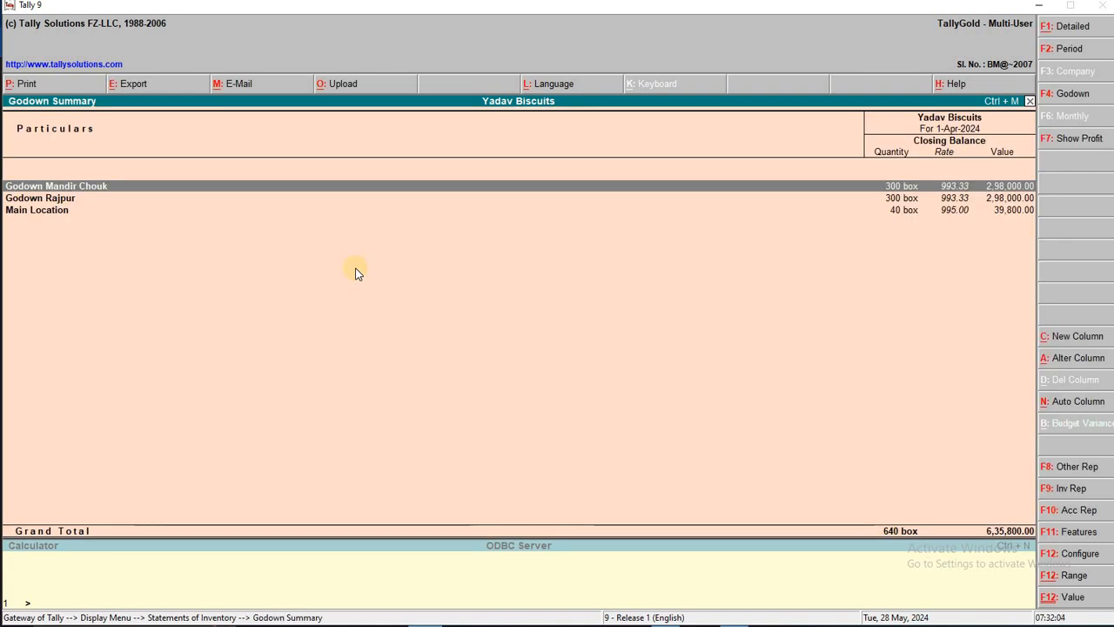
- Switch the Godown Summary to the detailed view and review the stock of each godown
{"action": "key", "text": "alt+F1"}
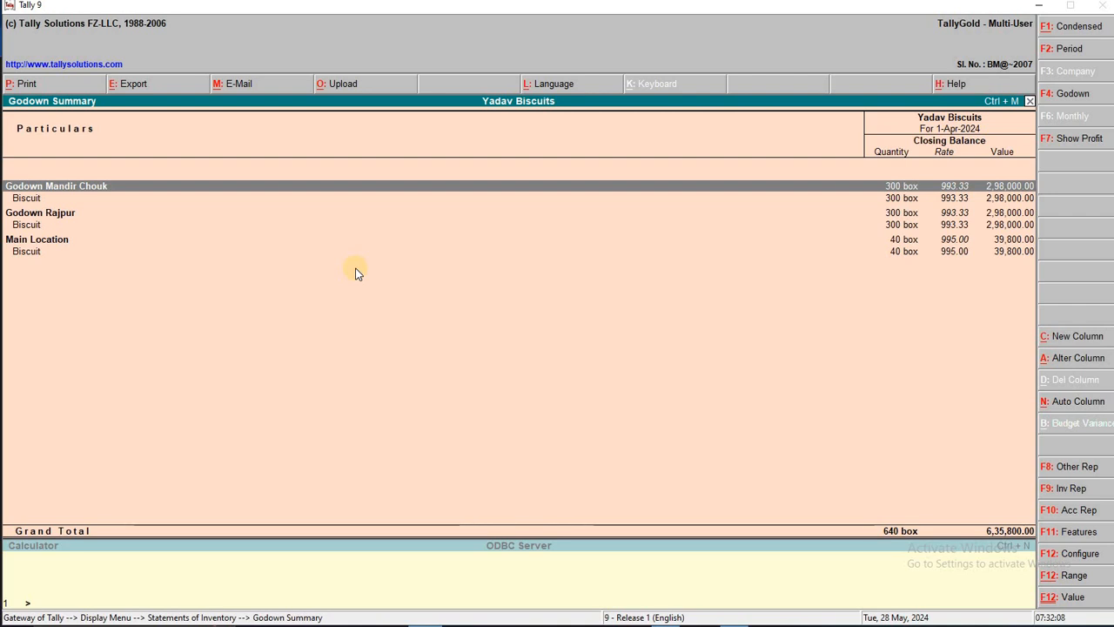
{"action": "key", "text": "Down"}
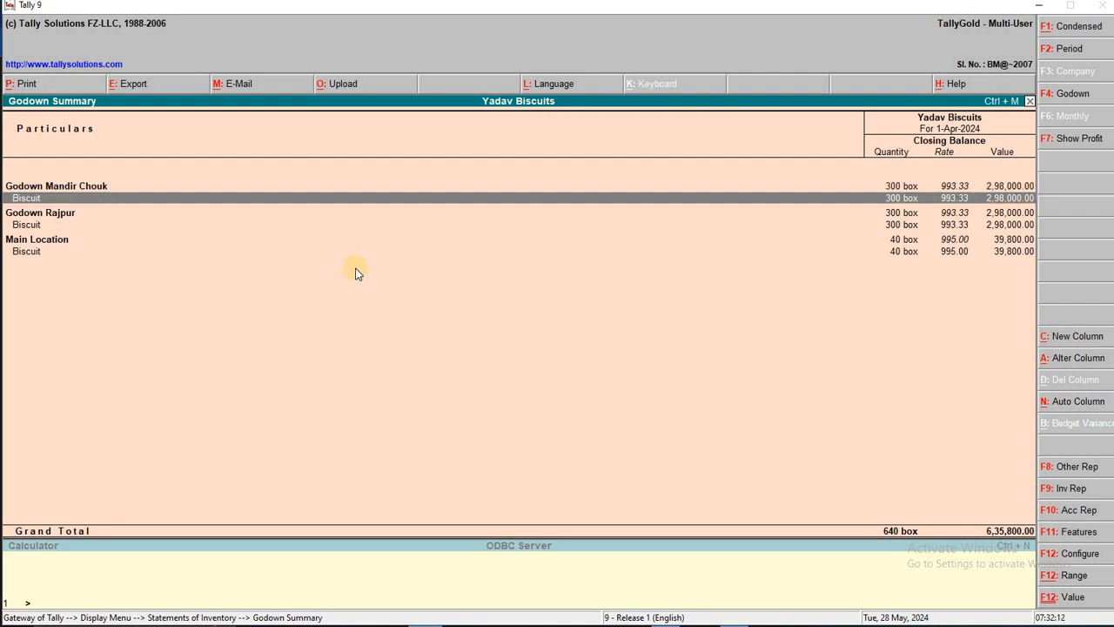
{"action": "key", "text": "Down"}
{"action": "key", "text": "Down"}
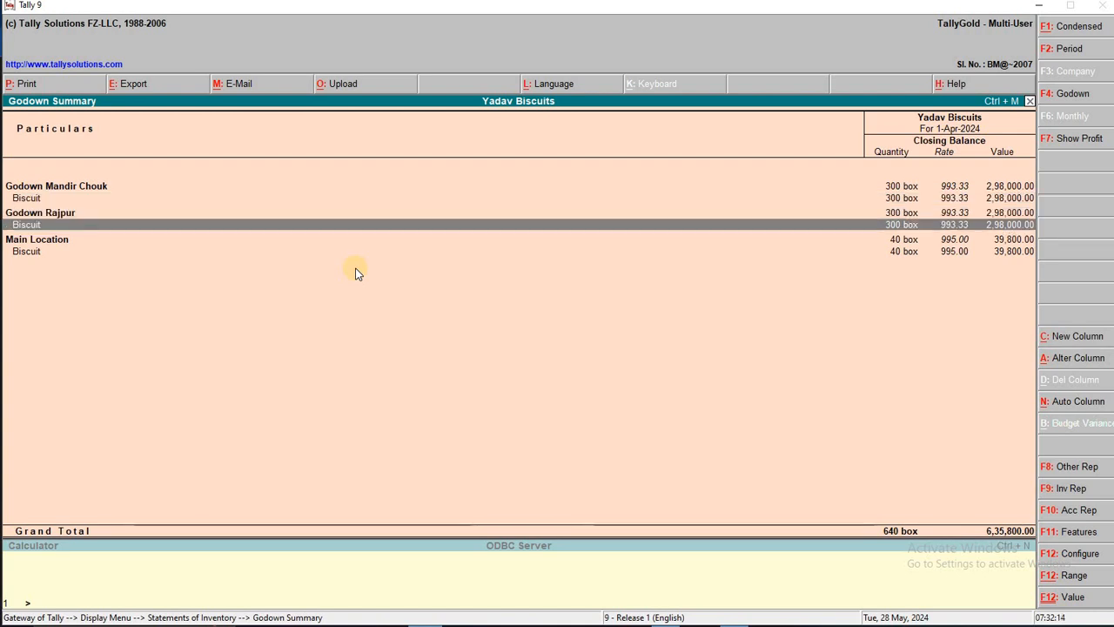
{"action": "key", "text": "Down"}
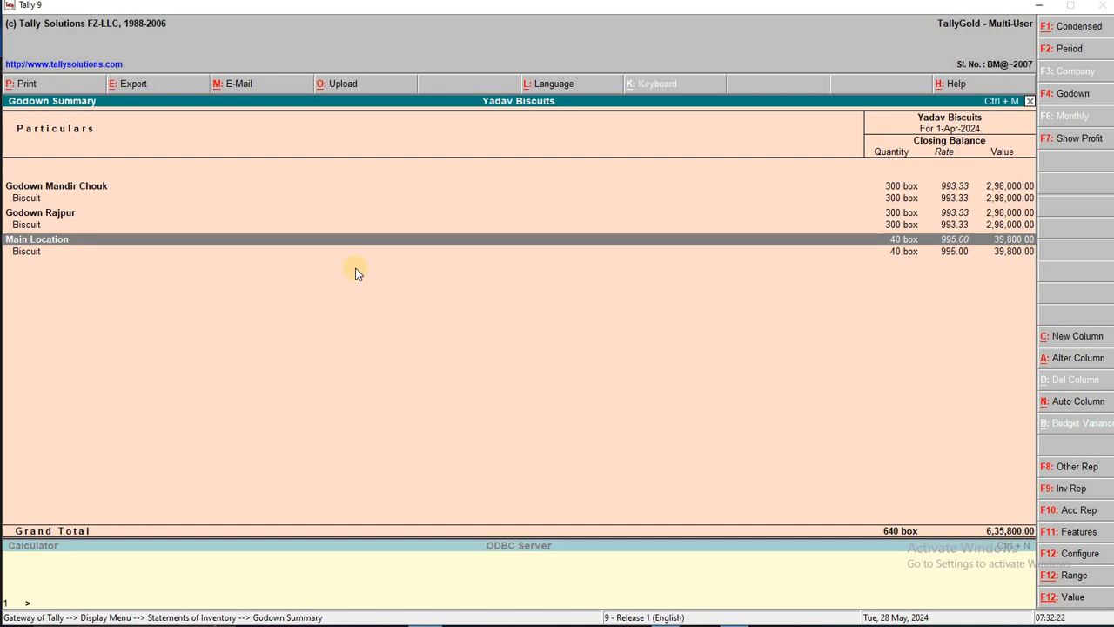
- View the item-wise stock of the Biscuit group in Godown Mandir Chouk and return to the Godown Summary
{"action": "key", "text": "Up"}
{"action": "key", "text": "Up"}
{"action": "key", "text": "Up"}
{"action": "key", "text": "Up"}
{"action": "key", "text": "Down"}
{"action": "key", "text": "Return"}
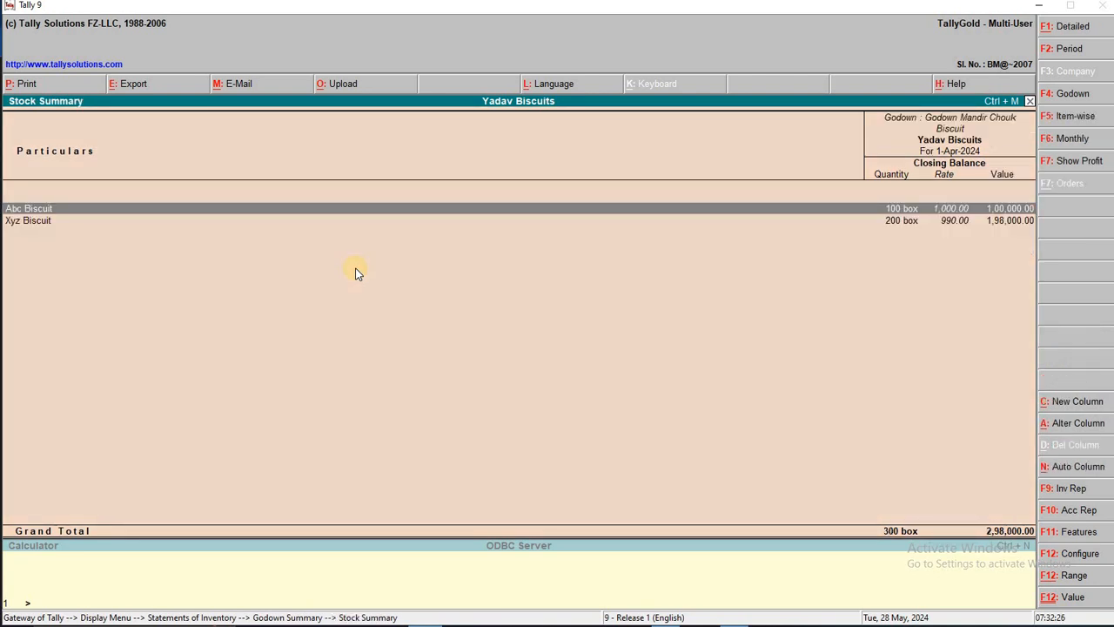
{"action": "key", "text": "Escape"}
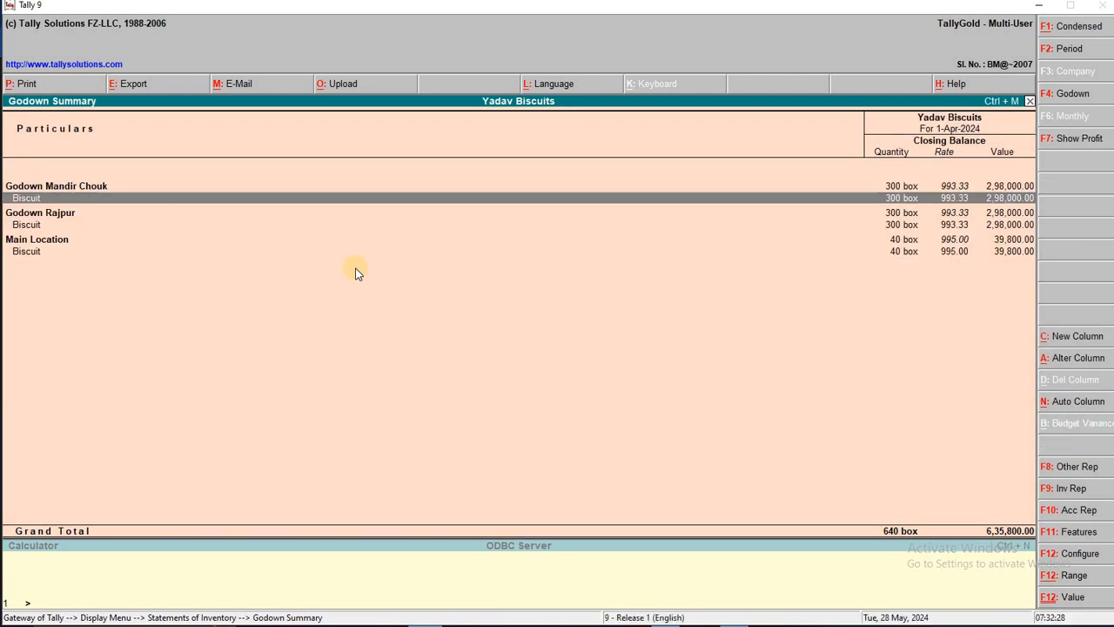
- View the item-wise stock of the Biscuit group in Godown Rajpur and return to the Godown Summary
{"action": "key", "text": "Down"}
{"action": "key", "text": "Return"}
{"action": "key", "text": "Return"}
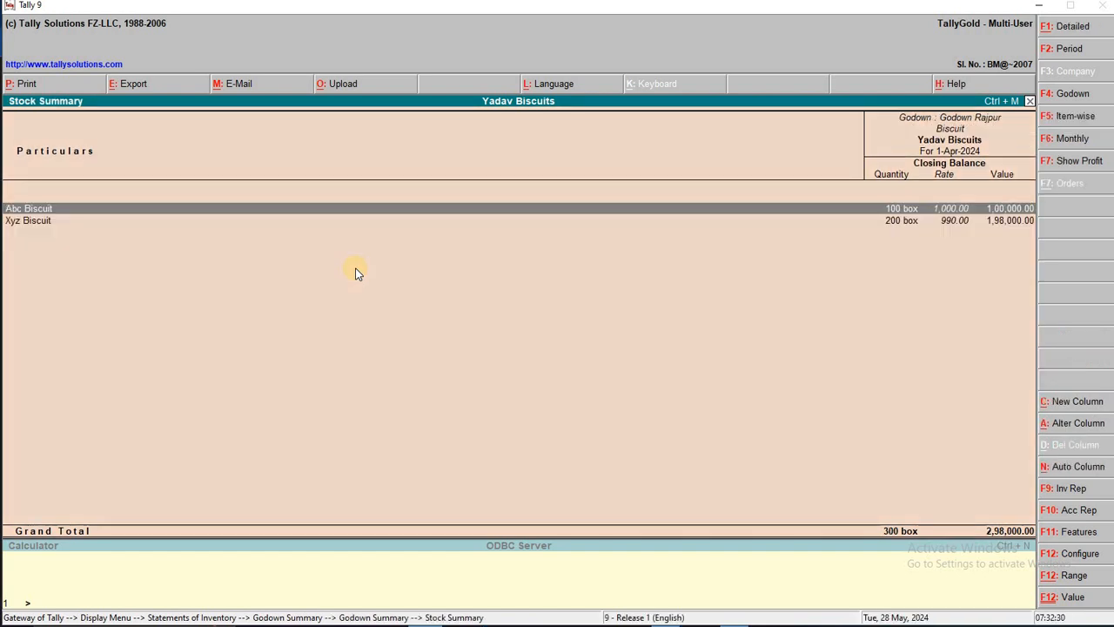
{"action": "key", "text": "Escape"}
{"action": "key", "text": "Escape"}
- View the item-wise stock of the Biscuit group in Main Location and close the reports back to the Gateway of Tally
{"action": "key", "text": "Down"}
{"action": "key", "text": "Return"}
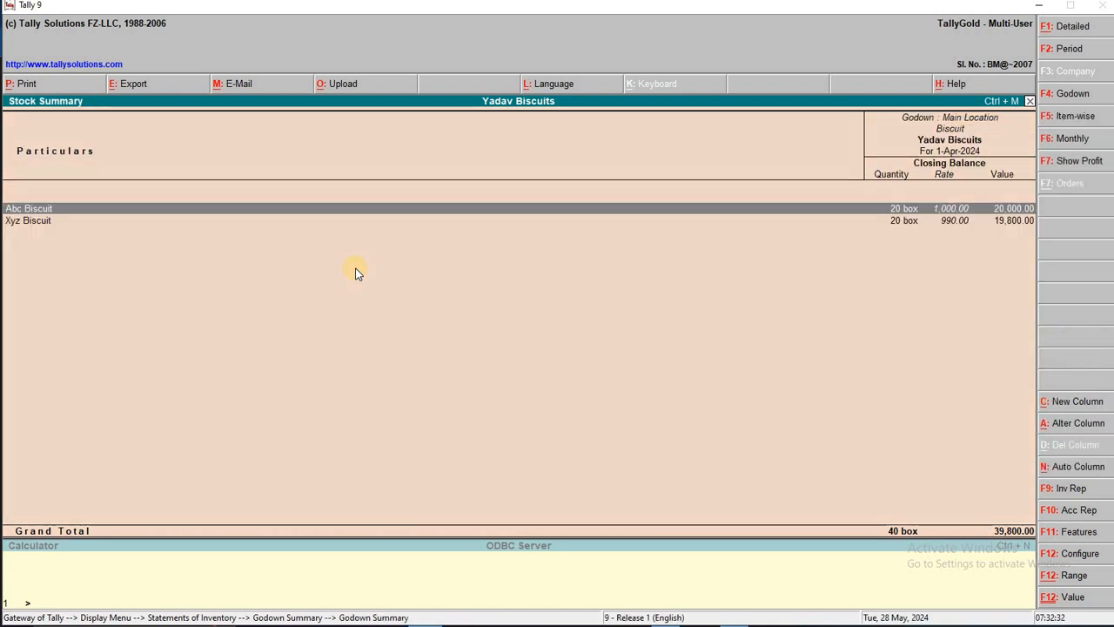
{"action": "key", "text": "Escape"}
{"action": "key", "text": "Escape"}
{"action": "key", "text": "Escape"}
{"action": "key", "text": "Escape"}
{"action": "key", "text": "Escape"}
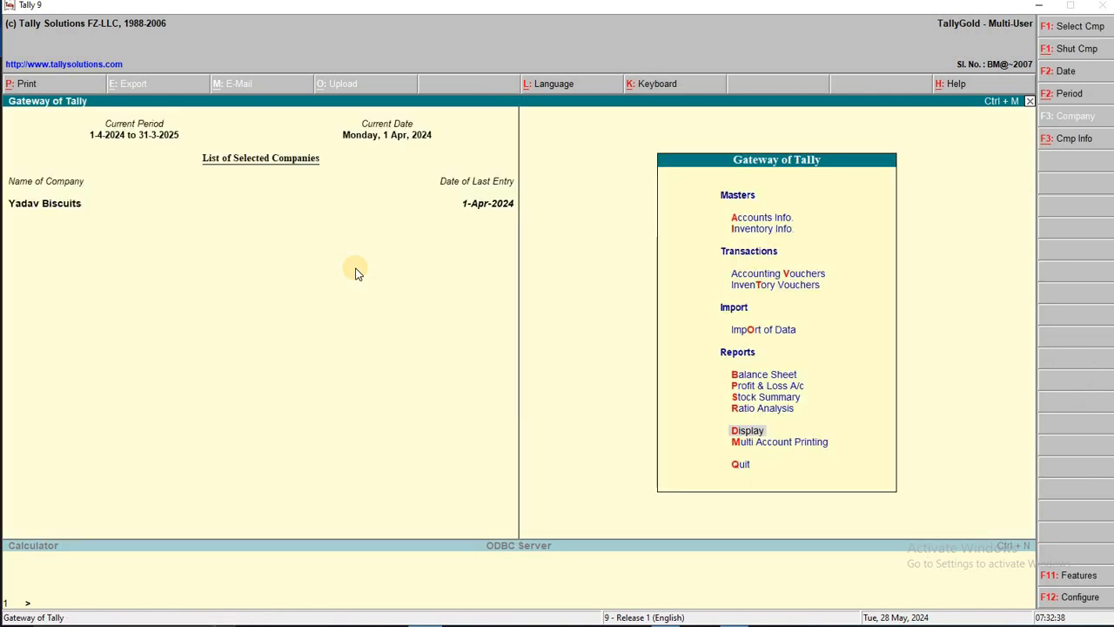
- Start a Sales voucher dated 2-4-2024 with Cash as the party account, leaving the reference empty
{"action": "key", "text": "v"}
{"action": "key", "text": "F2"}
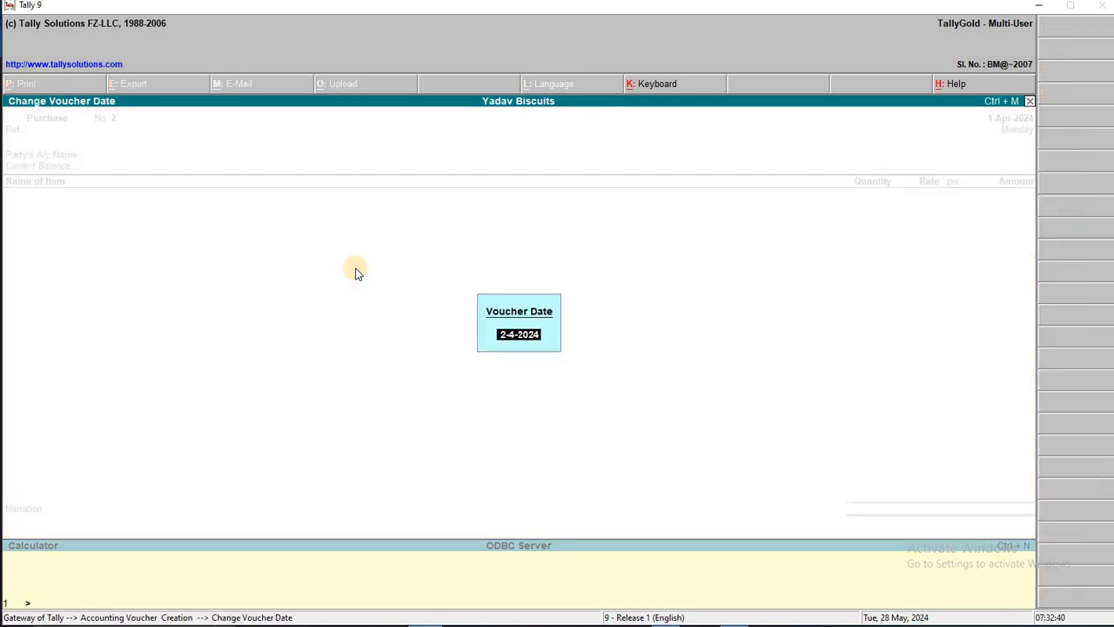
{"action": "type", "text": "2"}
{"action": "key", "text": "Return"}
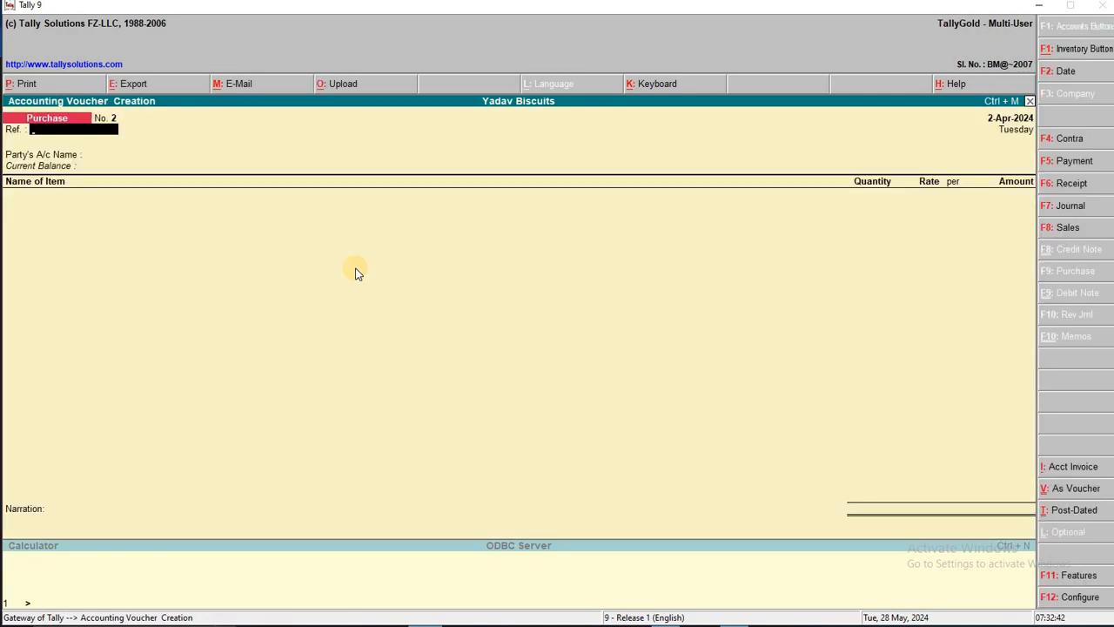
{"action": "key", "text": "F8"}
{"action": "key", "text": "Return"}
{"action": "key", "text": "Return"}
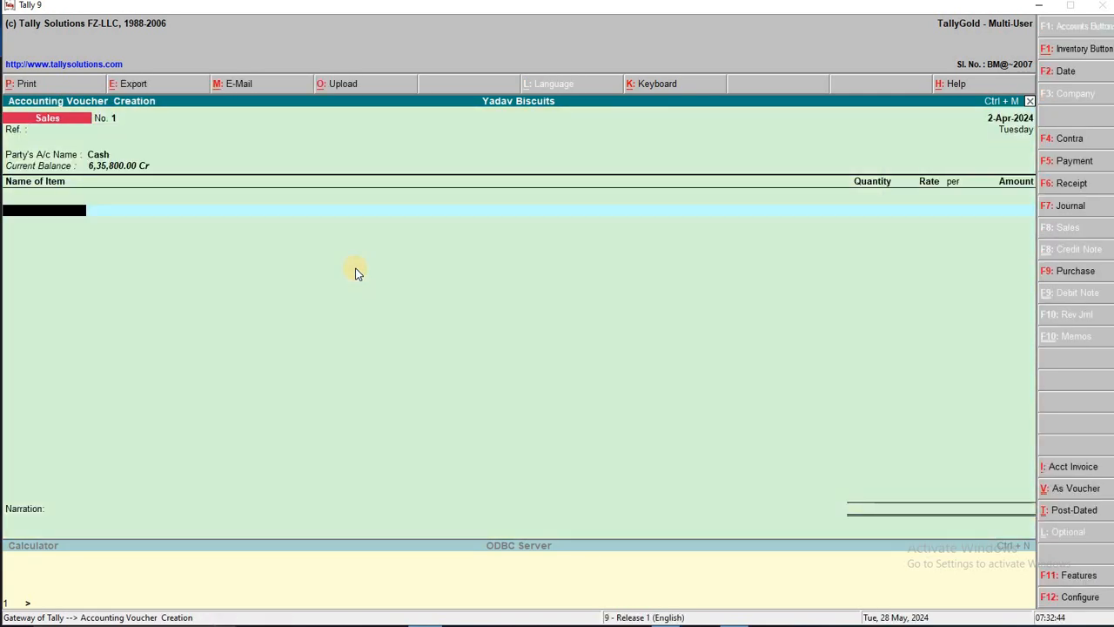
- Add Abc Biscuit to the sales voucher and allocate 10 box from Godown Rajpur at 1100 per box
{"action": "key", "text": "Down"}
{"action": "key", "text": "Return"}
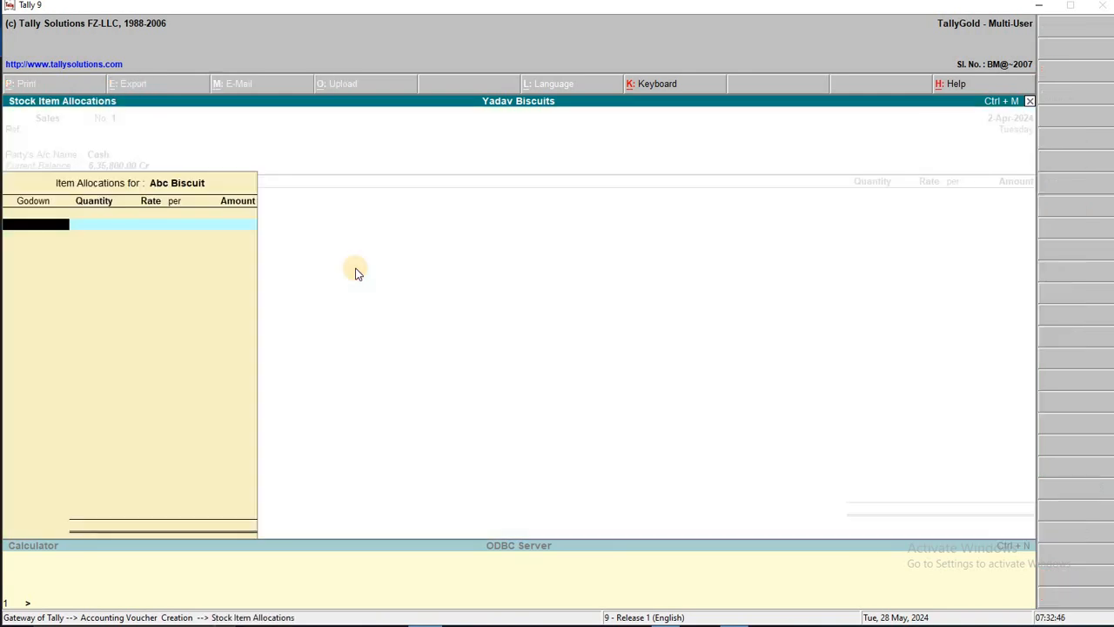
{"action": "key", "text": "Return"}
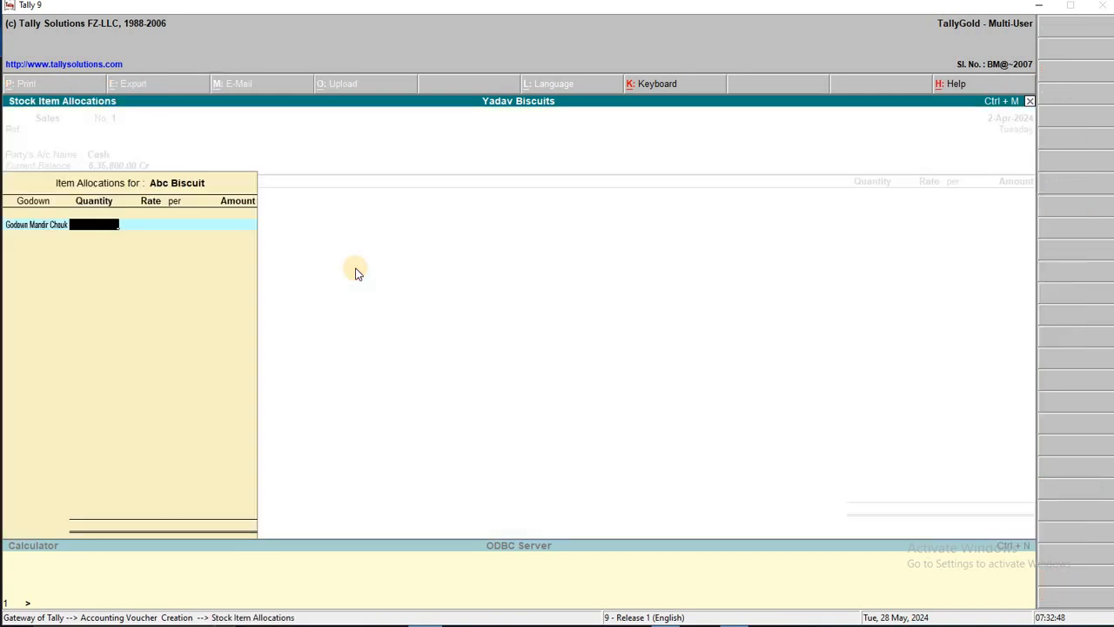
{"action": "key", "text": "BackSpace"}
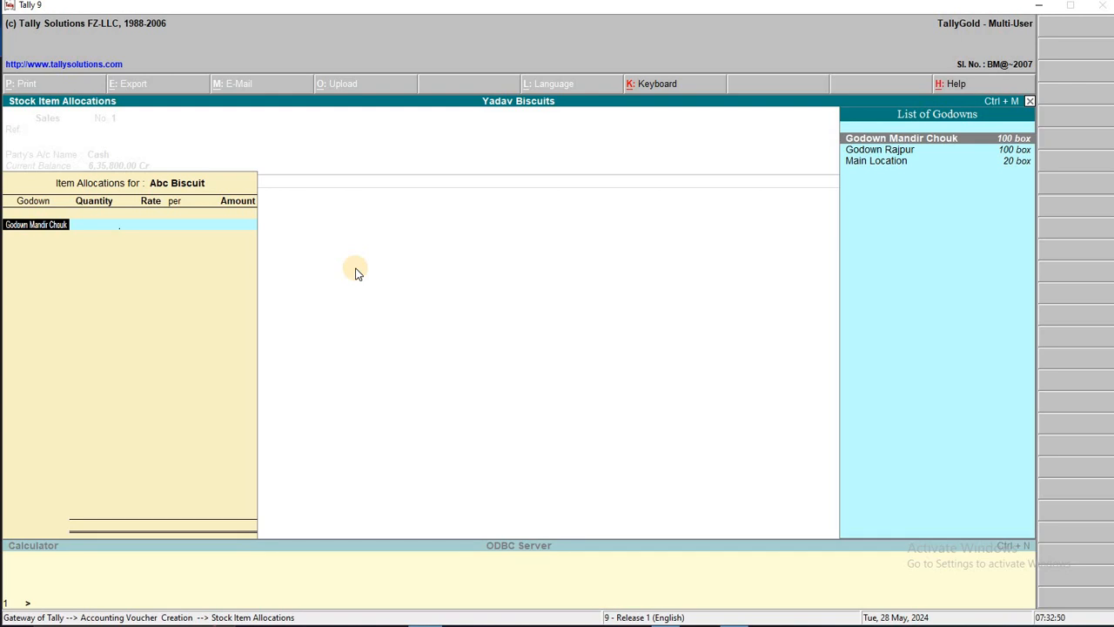
{"action": "key", "text": "Down"}
{"action": "key", "text": "Return"}
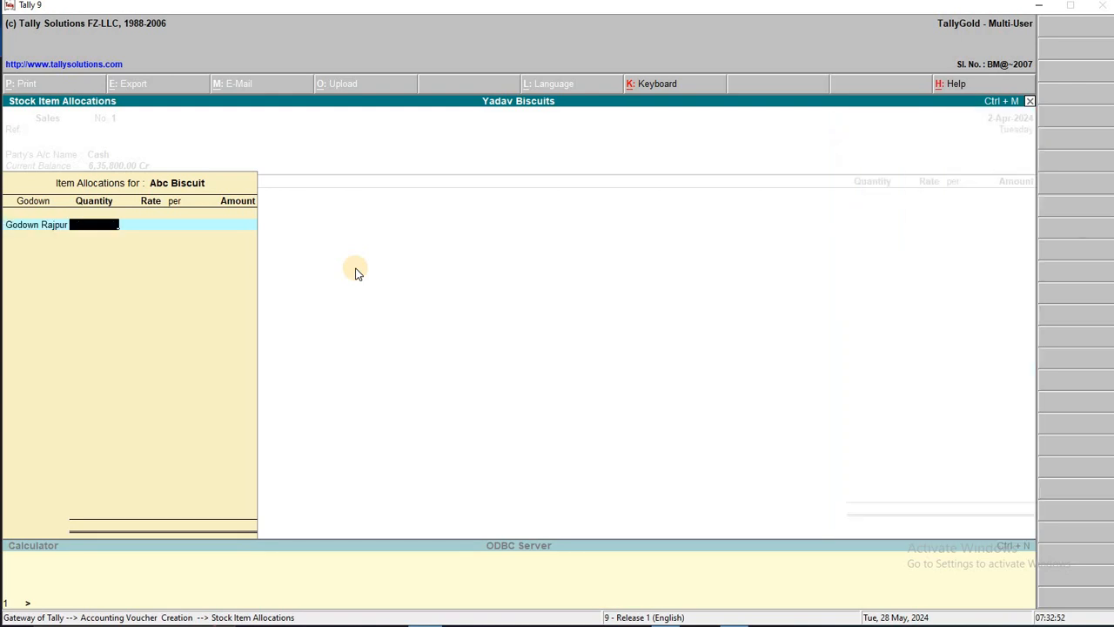
{"action": "type", "text": "10"}
{"action": "key", "text": "Return"}
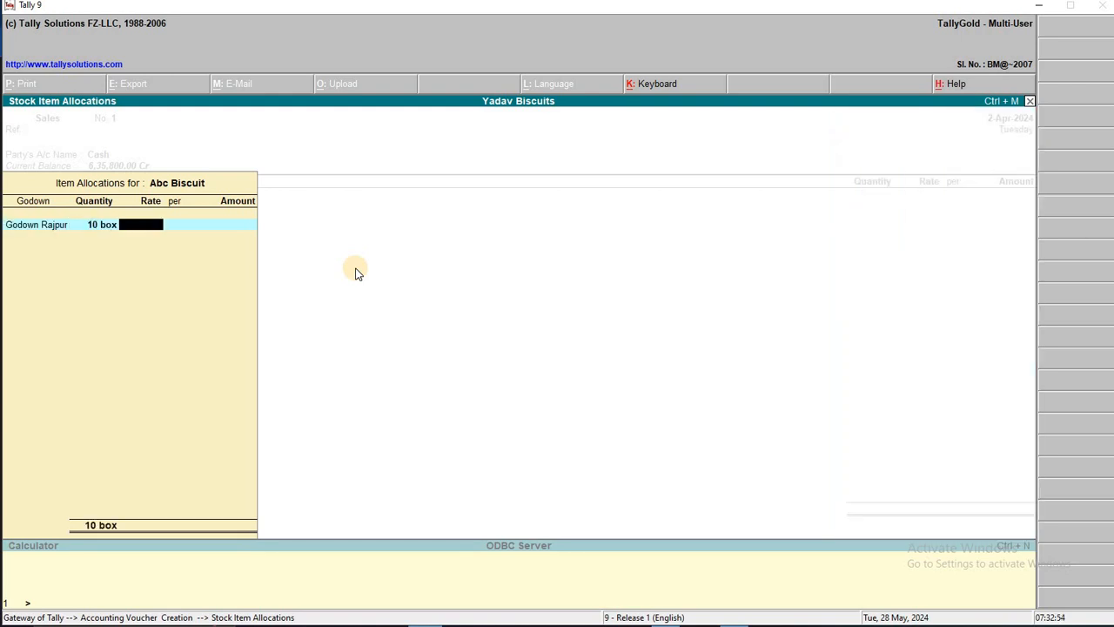
{"action": "type", "text": "1100"}
{"action": "key", "text": "Return"}
{"action": "key", "text": "Return"}
{"action": "key", "text": "Return"}
{"action": "key", "text": "Return"}
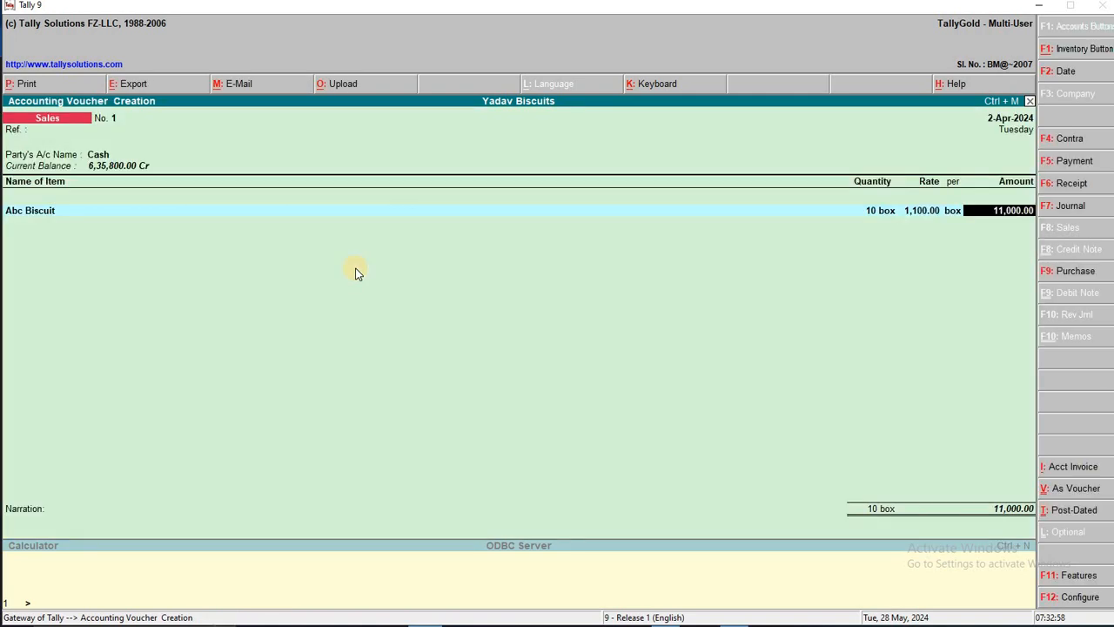
- Assign the Abc Biscuit sale amount to the Sales A/c ledger
{"action": "key", "text": "Return"}
{"action": "key", "text": "Return"}
{"action": "key", "text": "Return"}
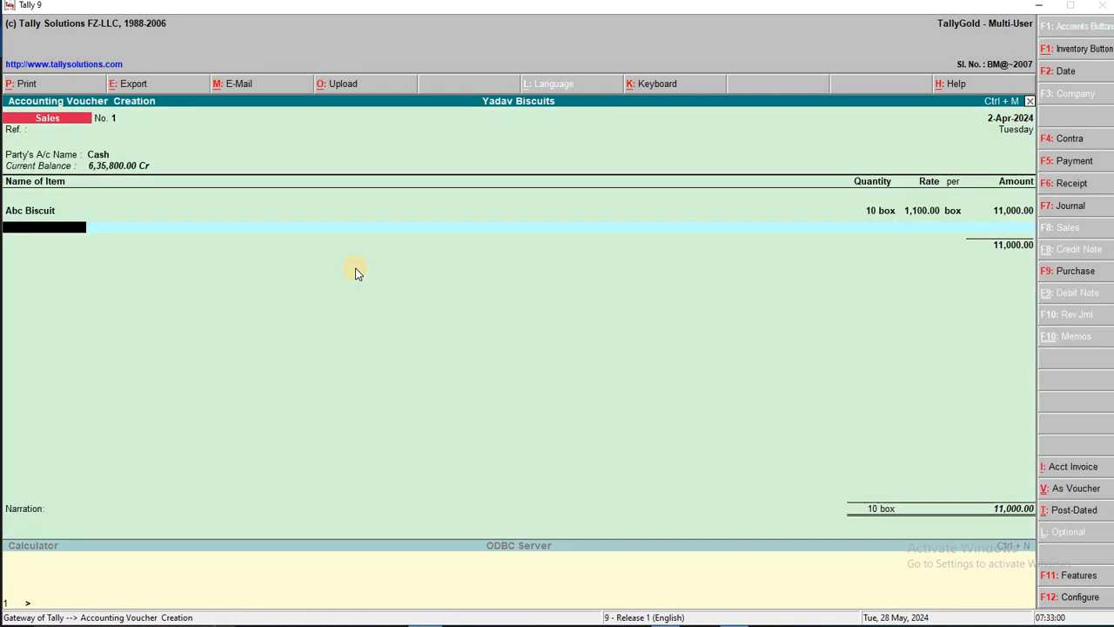
- Add Xyz Biscuit as the second sale item and allocate 10 box from Godown Rajpur at 1100 per box
{"action": "key", "text": "Down"}
{"action": "key", "text": "Return"}
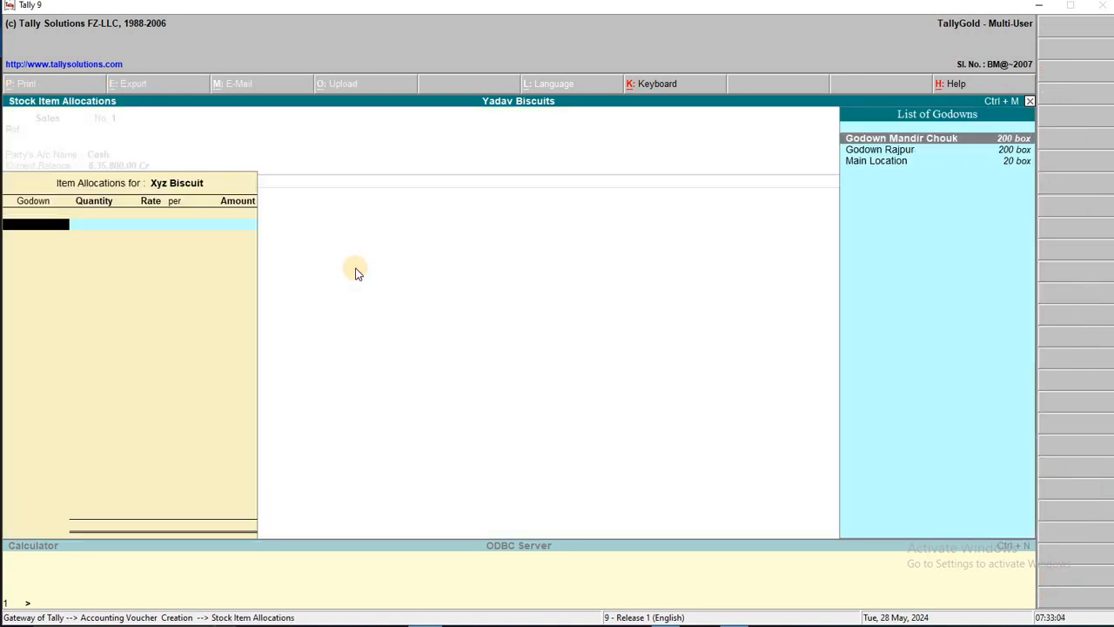
{"action": "key", "text": "Down"}
{"action": "key", "text": "Return"}
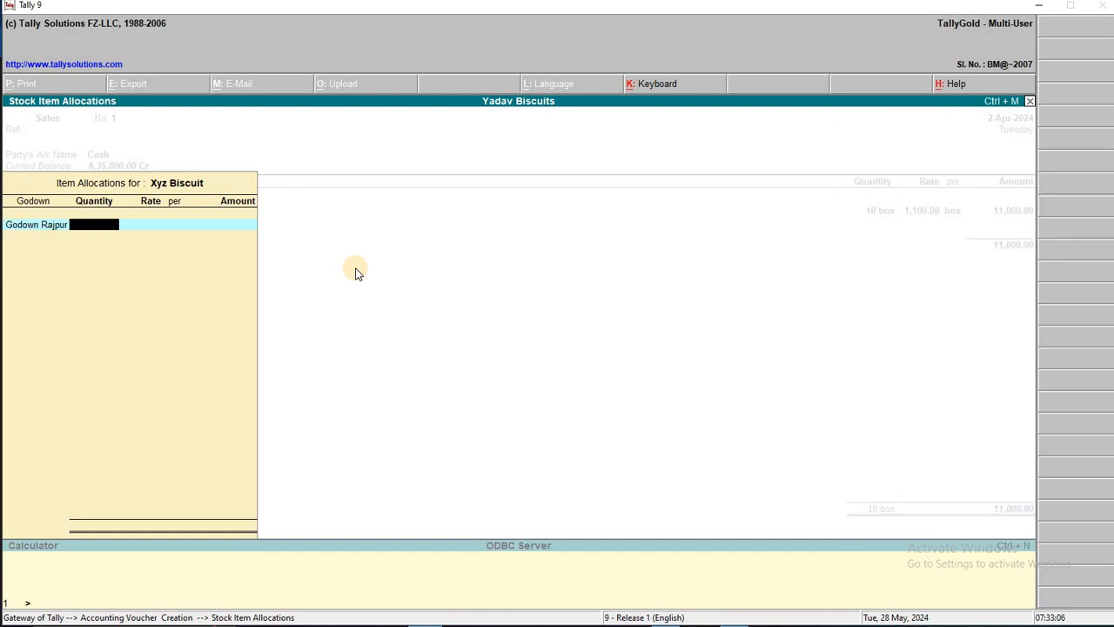
{"action": "type", "text": "10"}
{"action": "key", "text": "Return"}
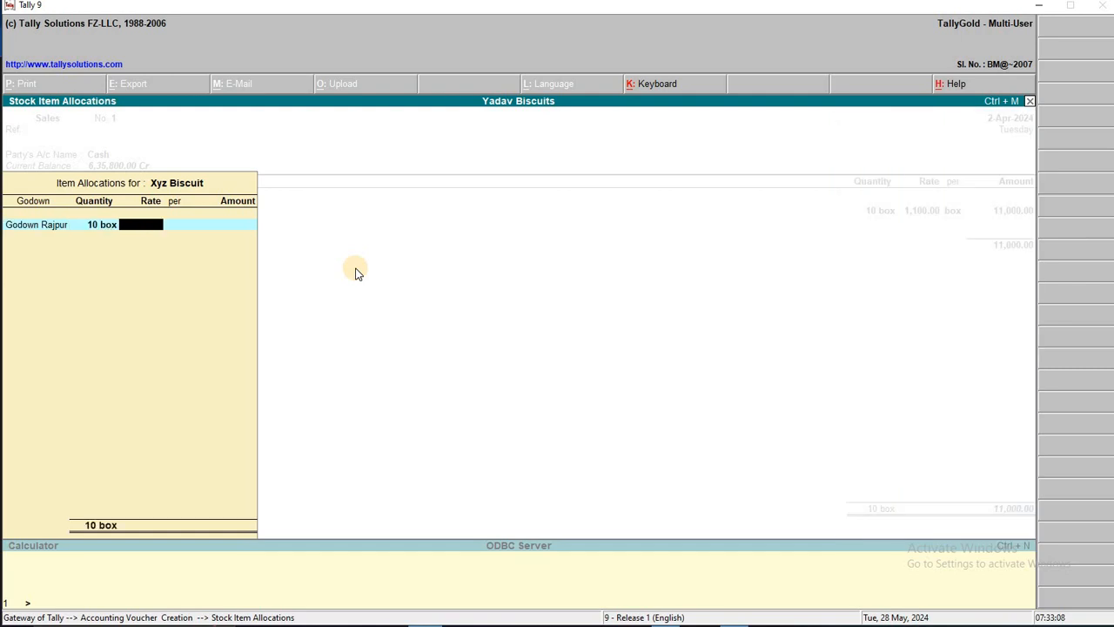
{"action": "type", "text": "1100"}
{"action": "key", "text": "Return"}
{"action": "key", "text": "Return"}
{"action": "key", "text": "Return"}
{"action": "key", "text": "Return"}
- Assign the Xyz Biscuit sale amount to Sales A/c, save the sales voucher without narration and leave voucher entry
{"action": "key", "text": "Return"}
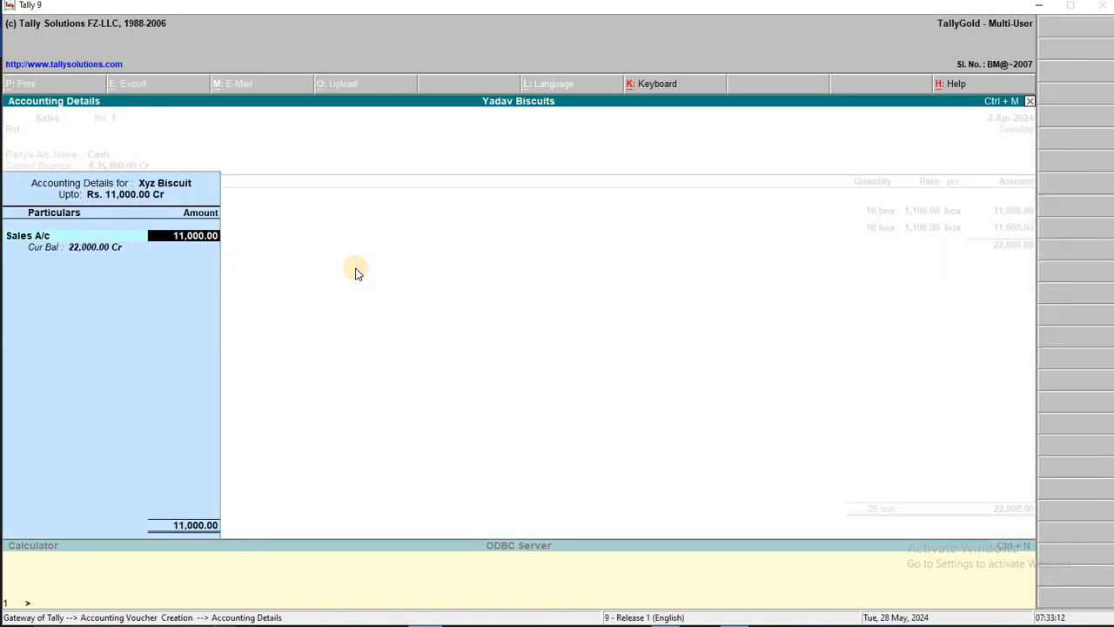
{"action": "key", "text": "Return"}
{"action": "key", "text": "Return"}
{"action": "key", "text": "Return"}
{"action": "key", "text": "Return"}
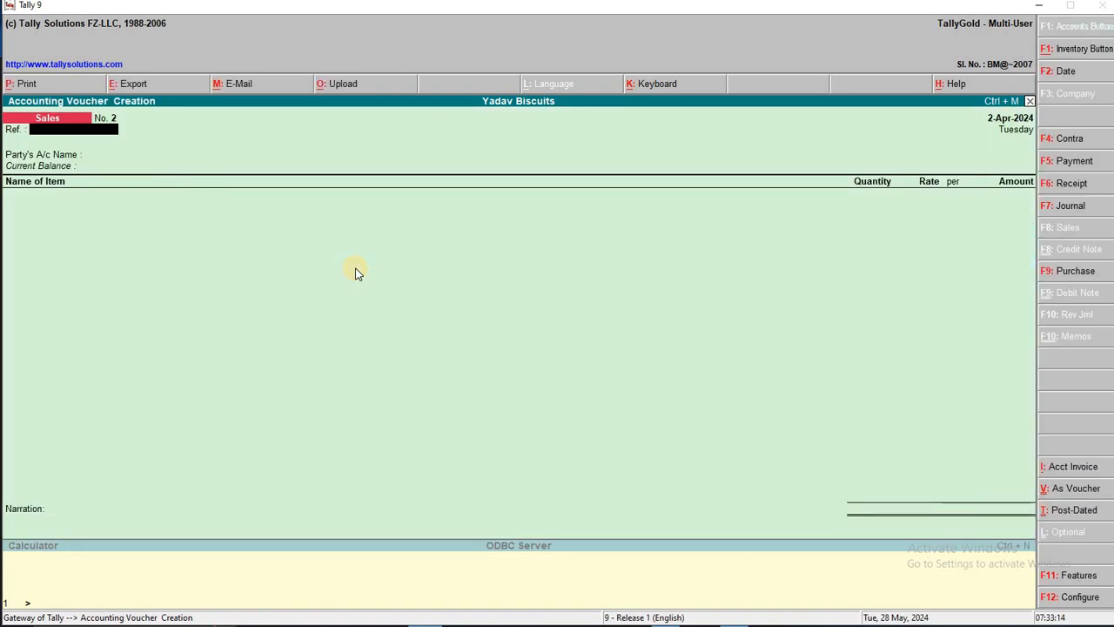
{"action": "key", "text": "Escape"}
{"action": "key", "text": "Return"}
{"action": "key", "text": "Escape"}
{"action": "key", "text": "Escape"}
- Open the Godown Summary from the Statements of Inventory for Godown Rajpur
{"action": "key", "text": "Down"}
{"action": "key", "text": "Down"}
{"action": "key", "text": "Down"}
{"action": "key", "text": "Down"}
{"action": "key", "text": "Down"}
{"action": "key", "text": "Down"}
{"action": "key", "text": "Down"}
{"action": "key", "text": "Down"}
{"action": "key", "text": "Down"}
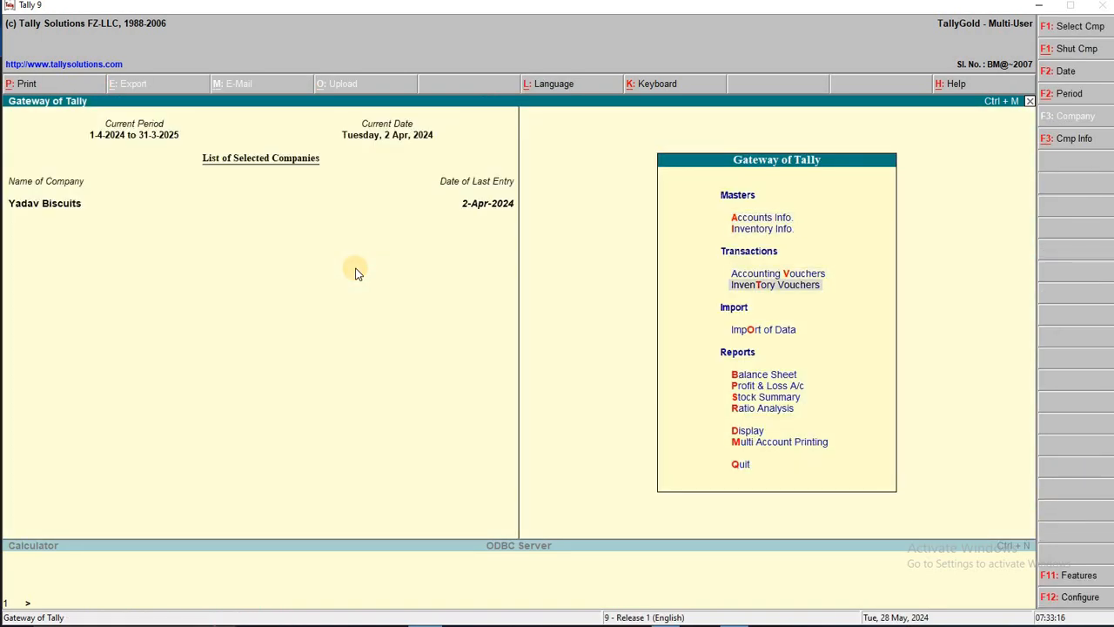
{"action": "key", "text": "Return"}
{"action": "key", "text": "Down"}
{"action": "key", "text": "Down"}
{"action": "key", "text": "Down"}
{"action": "key", "text": "Down"}
{"action": "key", "text": "Down"}
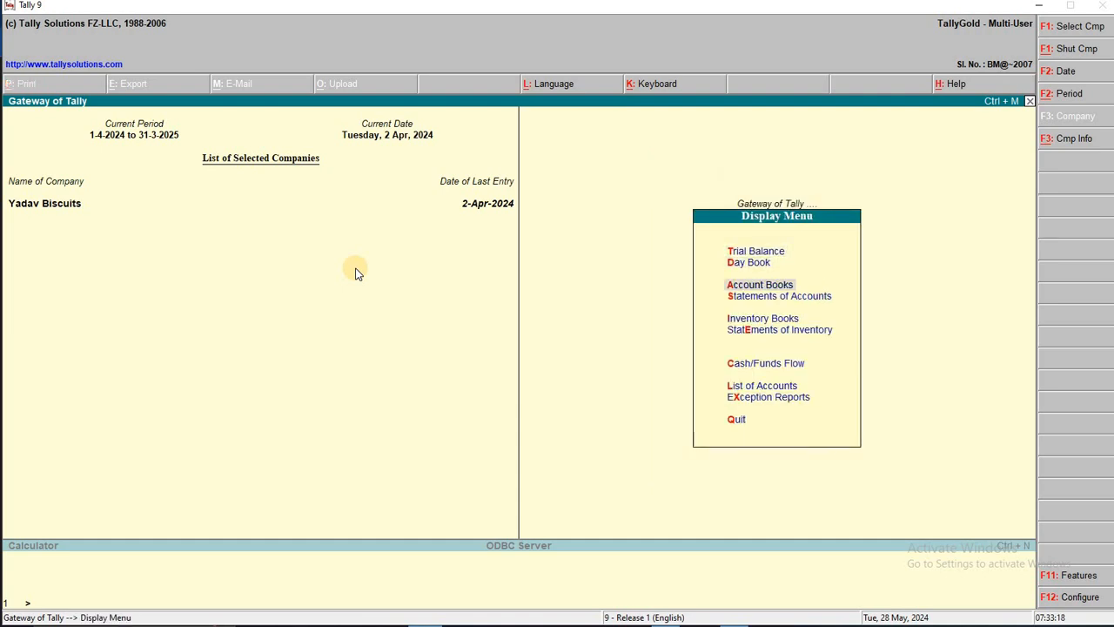
{"action": "key", "text": "Return"}
{"action": "key", "text": "Return"}
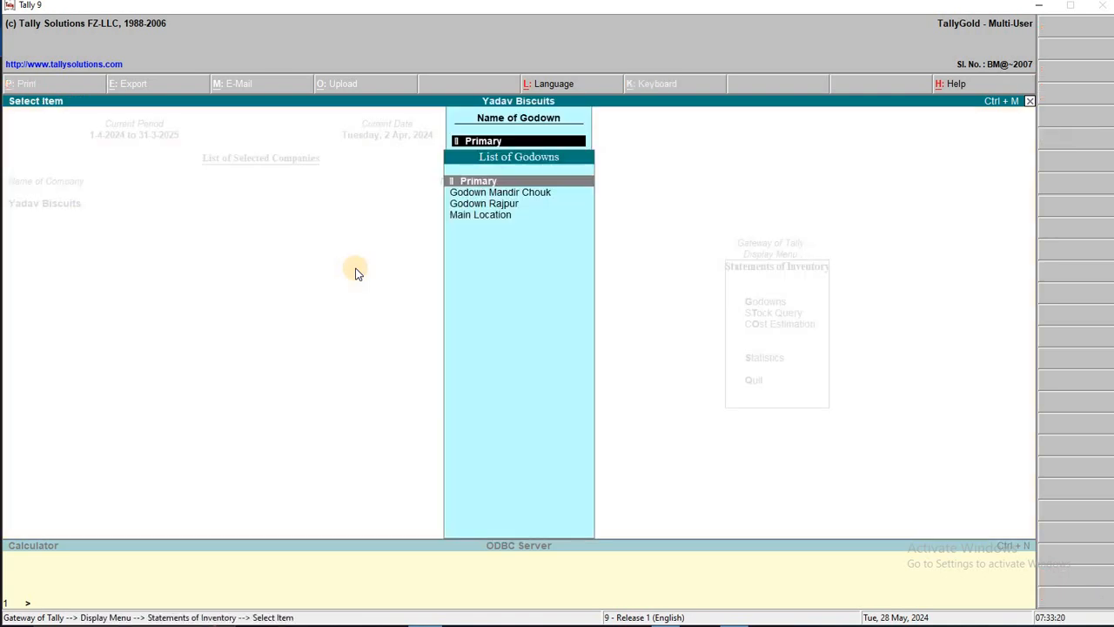
{"action": "key", "text": "Down"}
{"action": "key", "text": "Down"}
{"action": "key", "text": "Return"}
- Open the Biscuit group's Stock Summary for Godown Rajpur and check the closing balances of Abc Biscuit and Xyz Biscuit
{"action": "key", "text": "Return"}
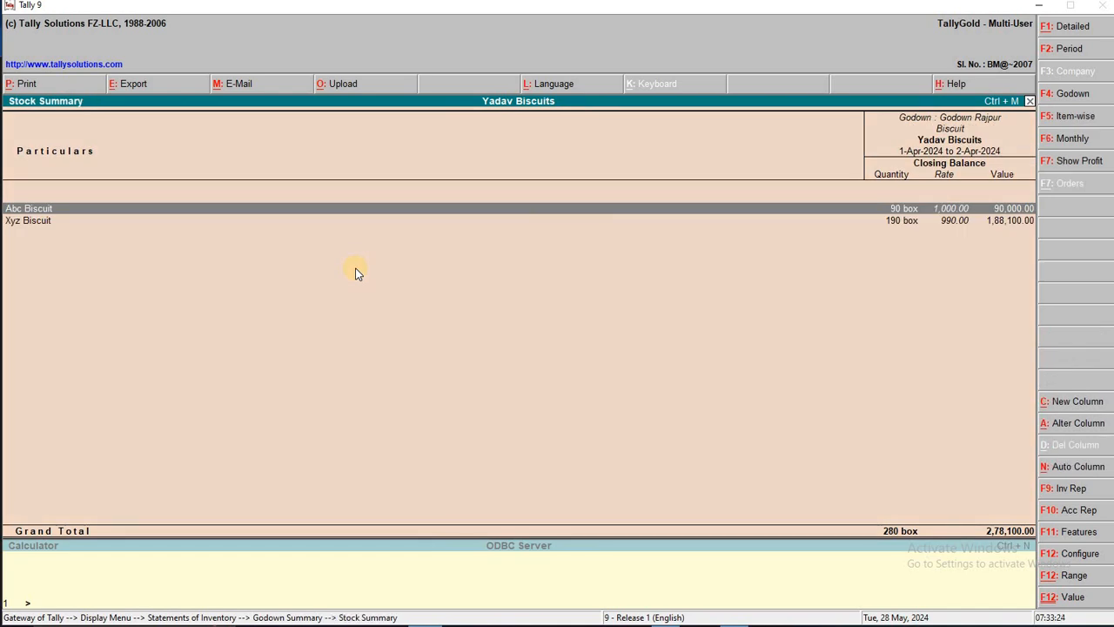
{"action": "key", "text": "Down"}
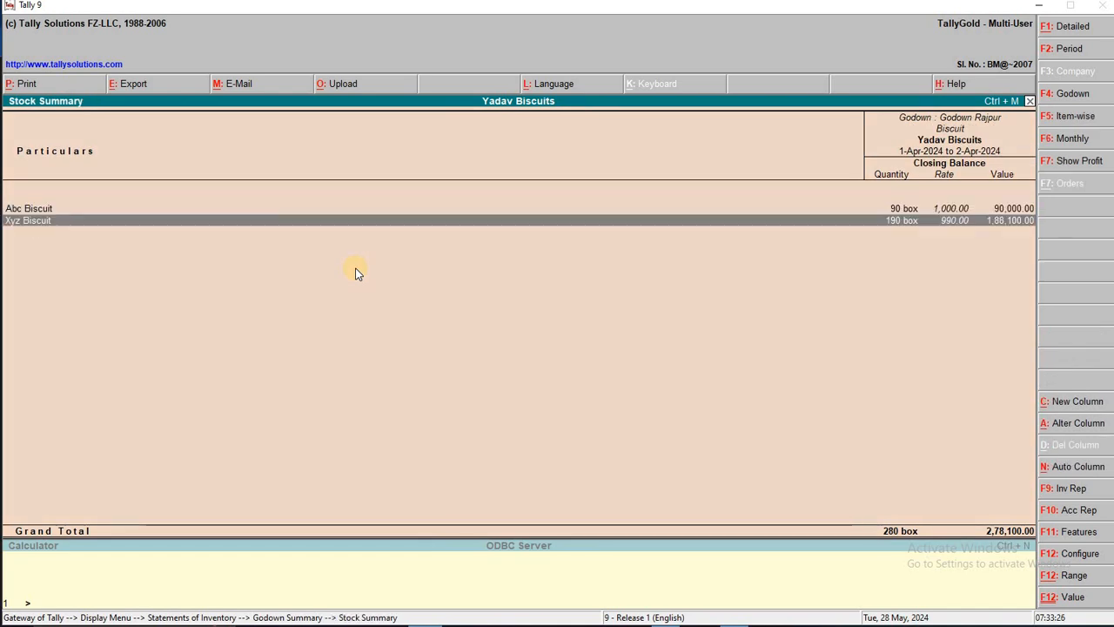
{"action": "key", "text": "Up"}
{"action": "key", "text": "Down"}
{"action": "key", "text": "Up"}
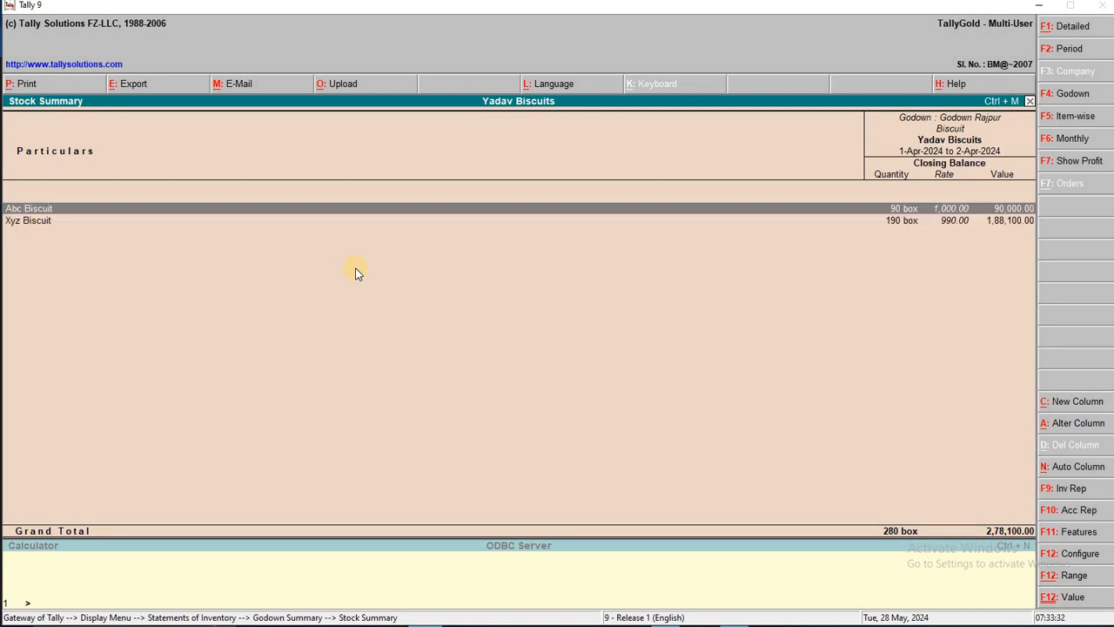
- Leave Godown Rajpur's stock details and open the Godown Summary for Primary, covering all godowns
{"action": "key", "text": "Escape"}
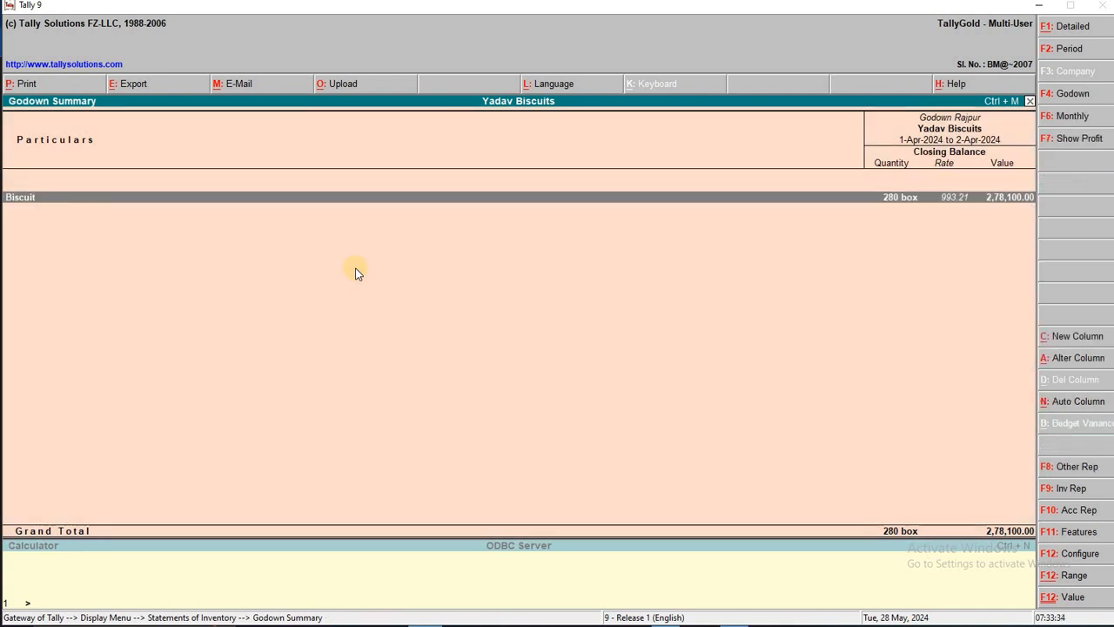
{"action": "key", "text": "Escape"}
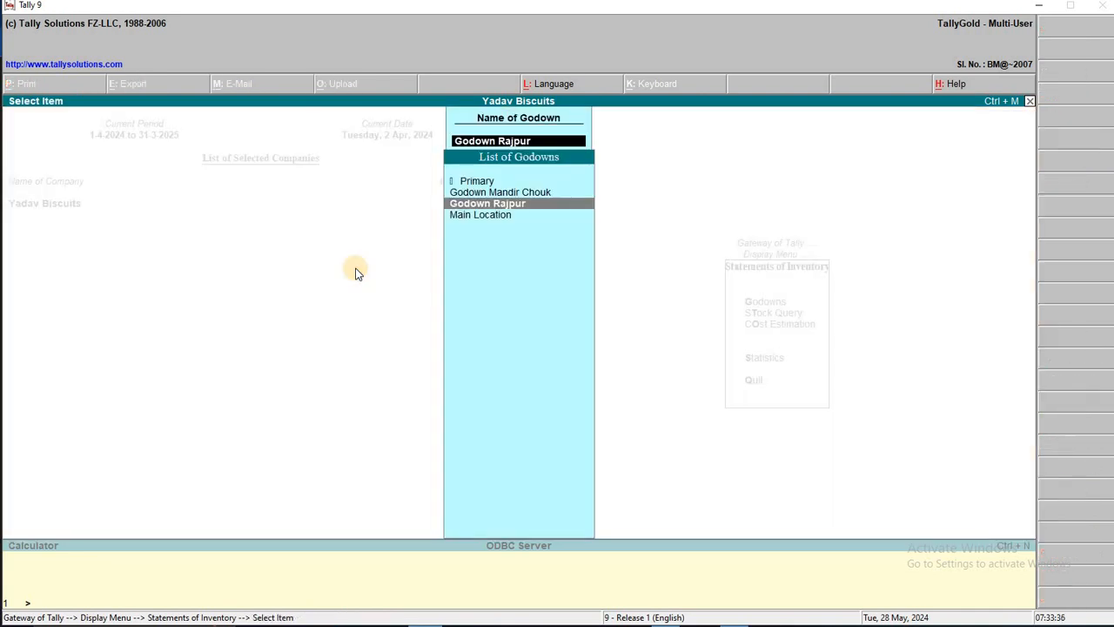
{"action": "key", "text": "Escape"}
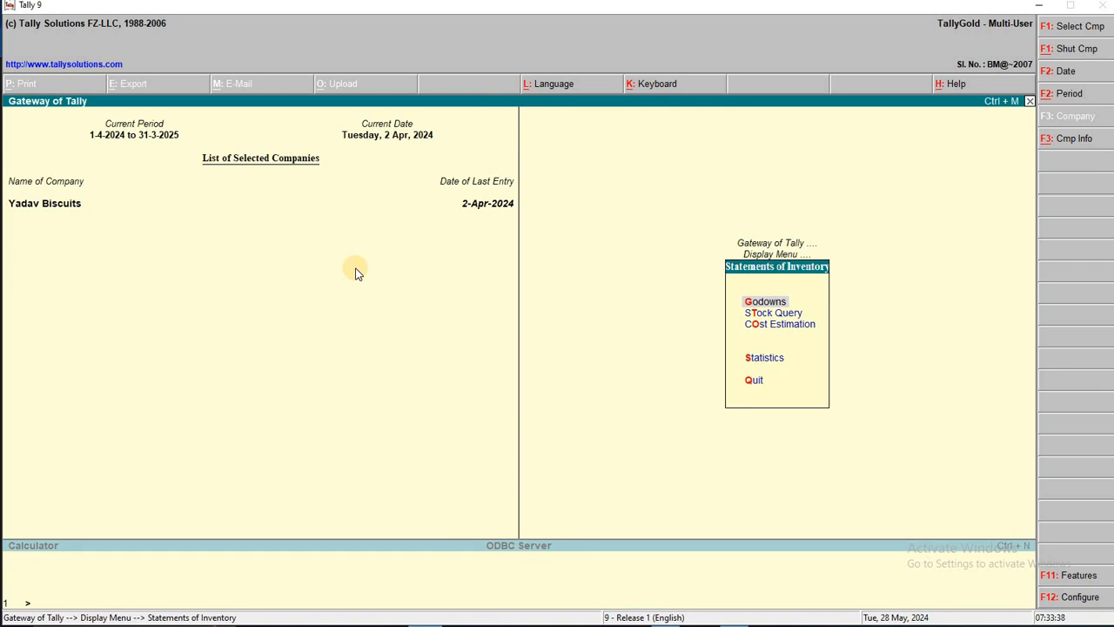
{"action": "key", "text": "Return"}
{"action": "key", "text": "Return"}
{"action": "key", "text": "Down"}
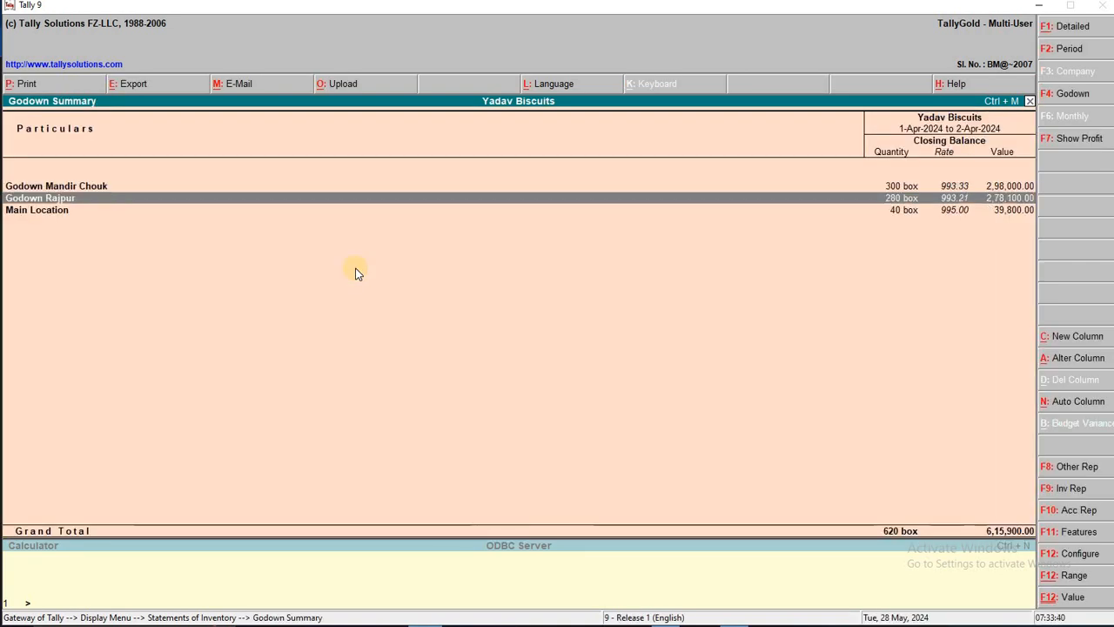
- Compare the closing quantities and values of Godown Mandir Chouk, Godown Rajpur and Main Location in the summary
{"action": "key", "text": "Down"}
{"action": "key", "text": "Up"}
{"action": "key", "text": "Up"}
{"action": "key", "text": "Down"}
{"action": "key", "text": "Up"}
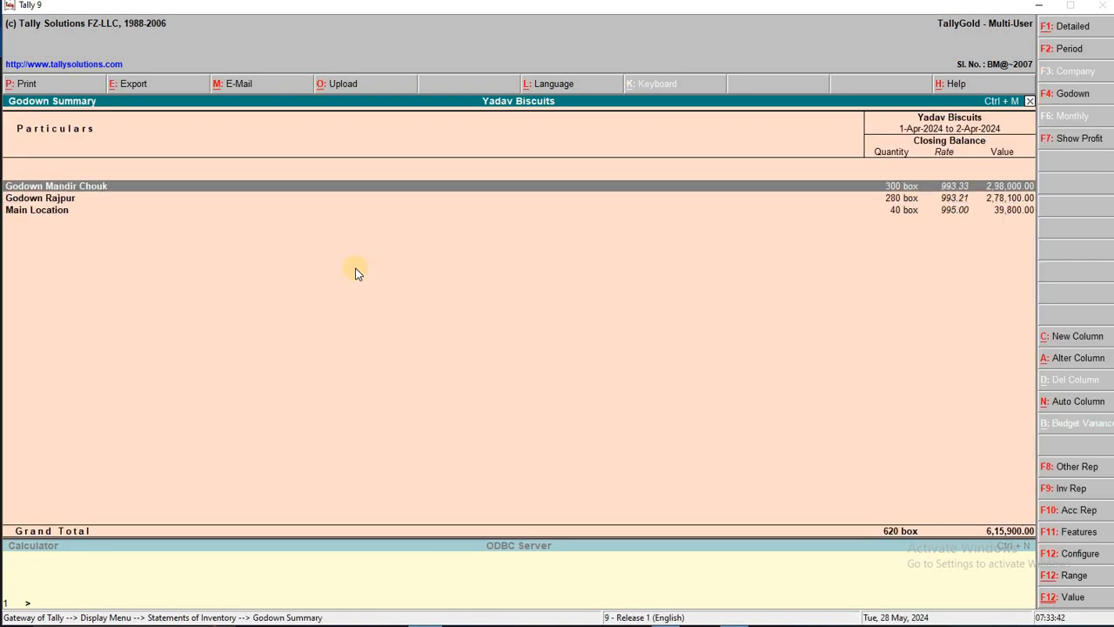
{"action": "key", "text": "Down"}
{"action": "key", "text": "Up"}
{"action": "key", "text": "Down"}
{"action": "key", "text": "Down"}
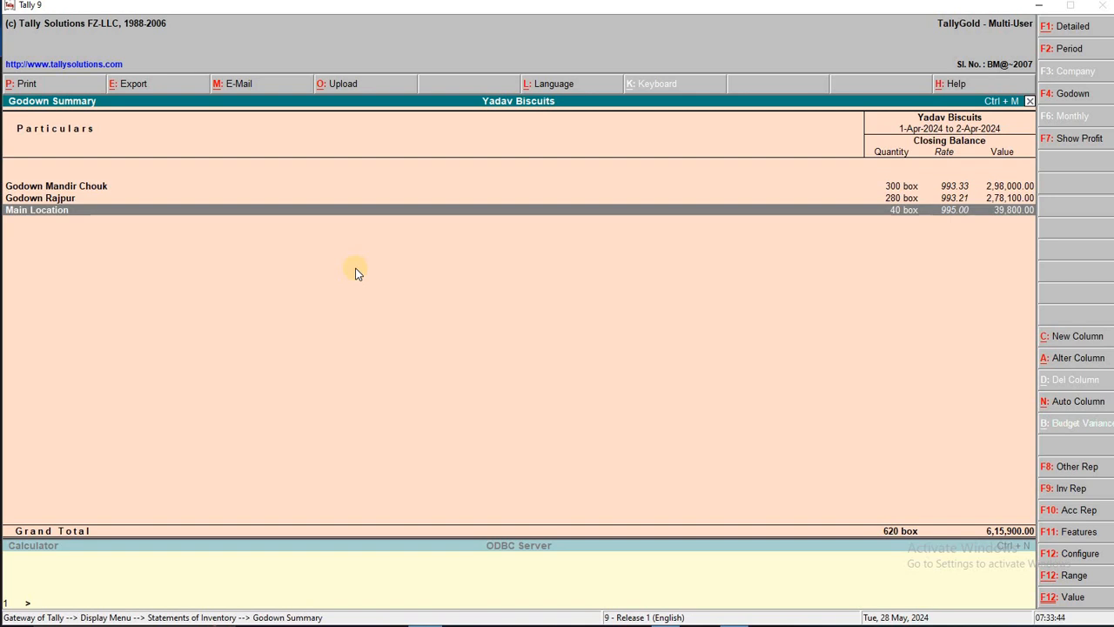
{"action": "key", "text": "Up"}
{"action": "key", "text": "Up"}
{"action": "key", "text": "Down"}
{"action": "key", "text": "Up"}
{"action": "key", "text": "Down"}
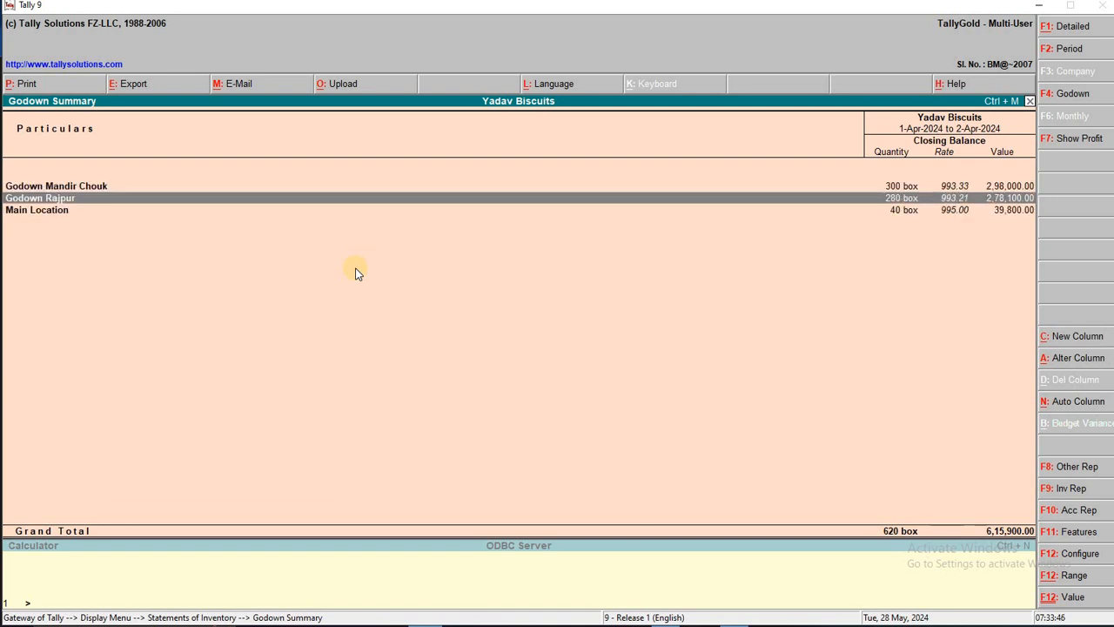
- Leave the inventory reports and open a new Stock Journal under Inventory Vouchers
{"action": "key", "text": "Escape"}
{"action": "key", "text": "Escape"}
{"action": "key", "text": "Escape"}
{"action": "key", "text": "Escape"}
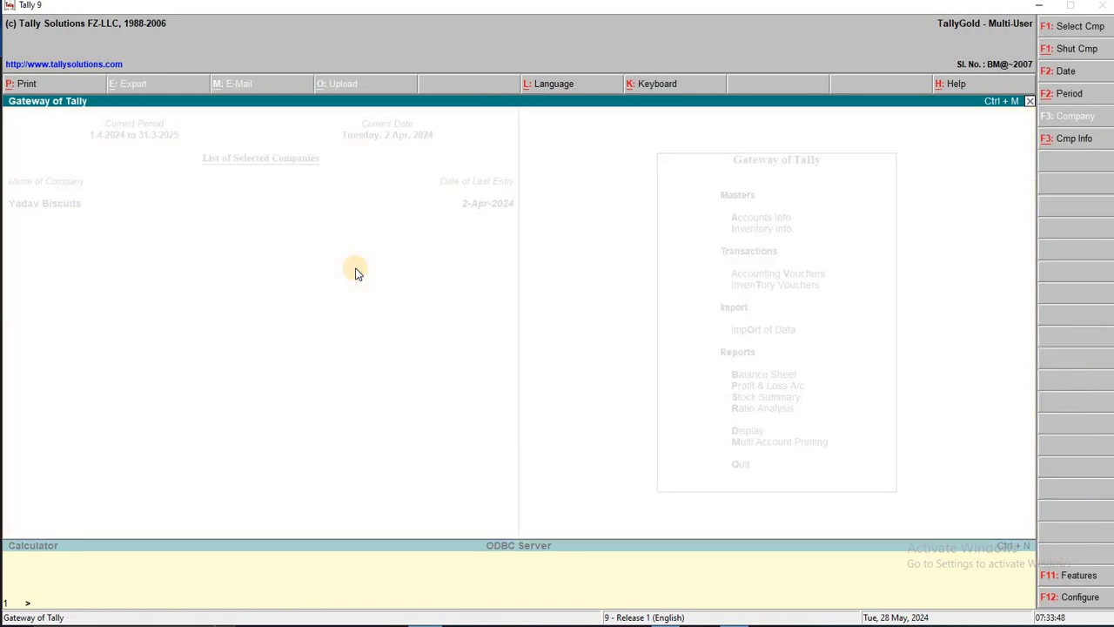
{"action": "key", "text": "Down"}
{"action": "key", "text": "Down"}
{"action": "key", "text": "Down"}
{"action": "key", "text": "Down"}
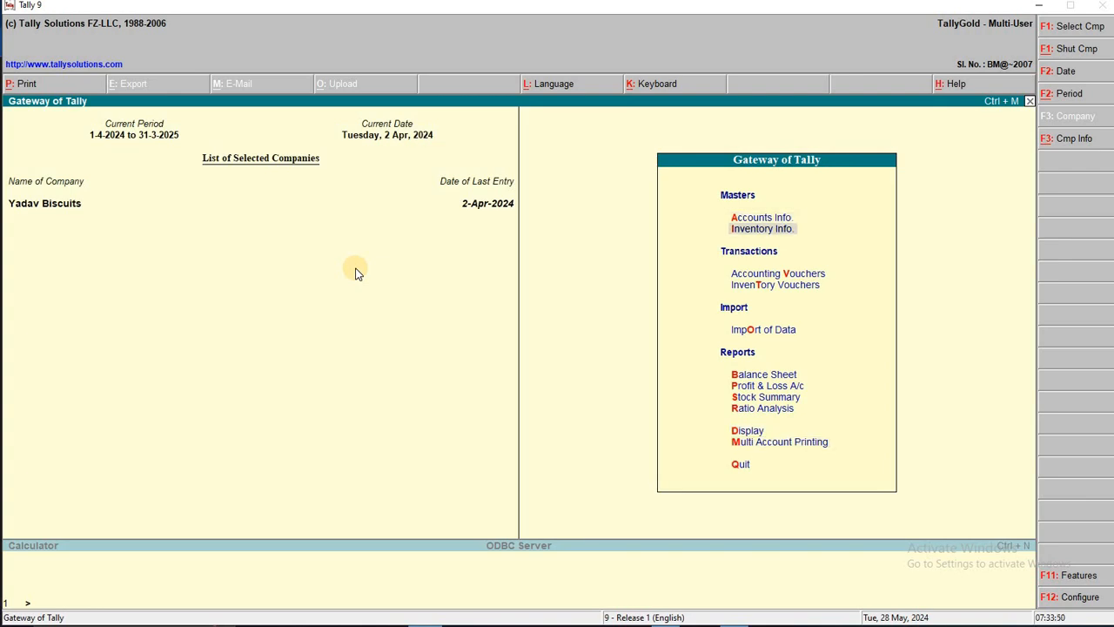
{"action": "key", "text": "Down"}
{"action": "key", "text": "Down"}
{"action": "key", "text": "Down"}
{"action": "key", "text": "Up"}
{"action": "key", "text": "Return"}
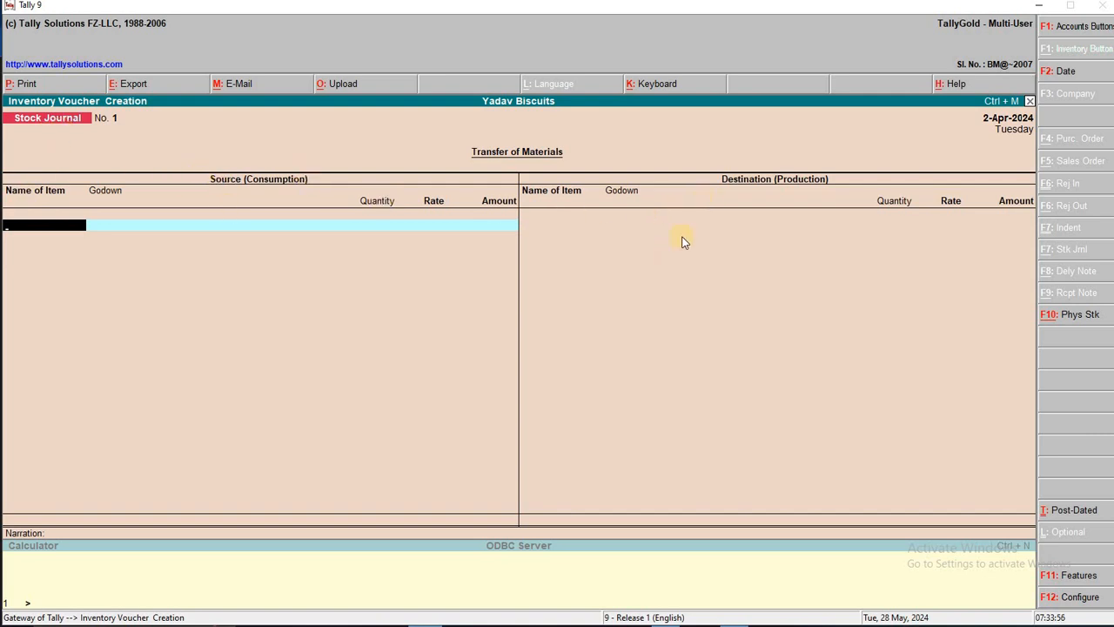
- Choose Abc Biscuit from Godown Rajpur as the source item of the stock journal
{"action": "key", "text": "space"}
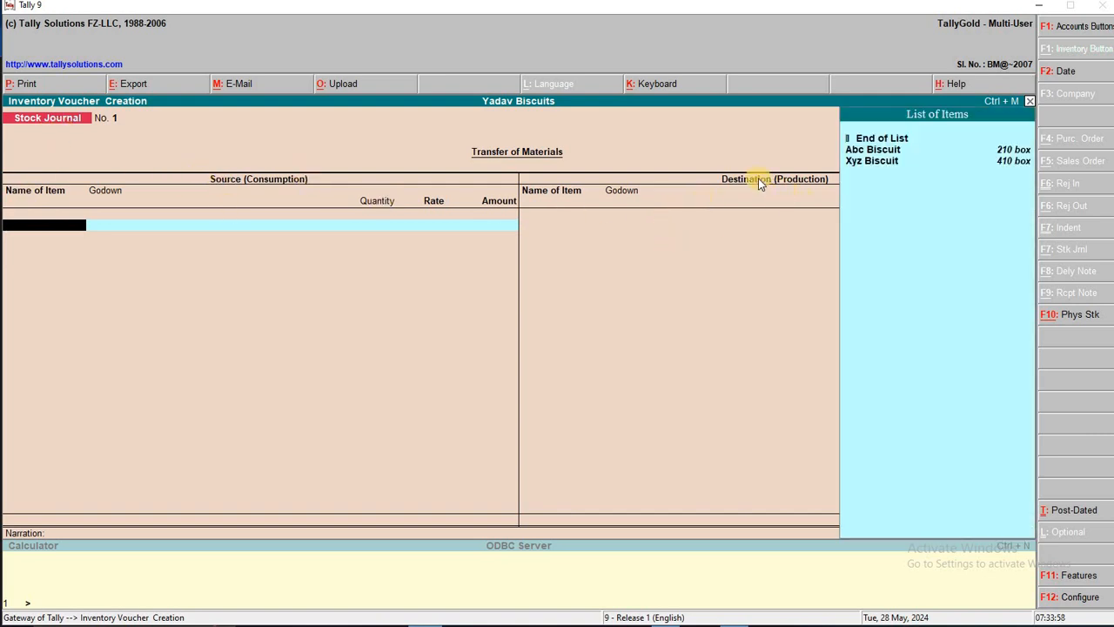
{"action": "key", "text": "Down"}
{"action": "key", "text": "Down"}
{"action": "key", "text": "Return"}
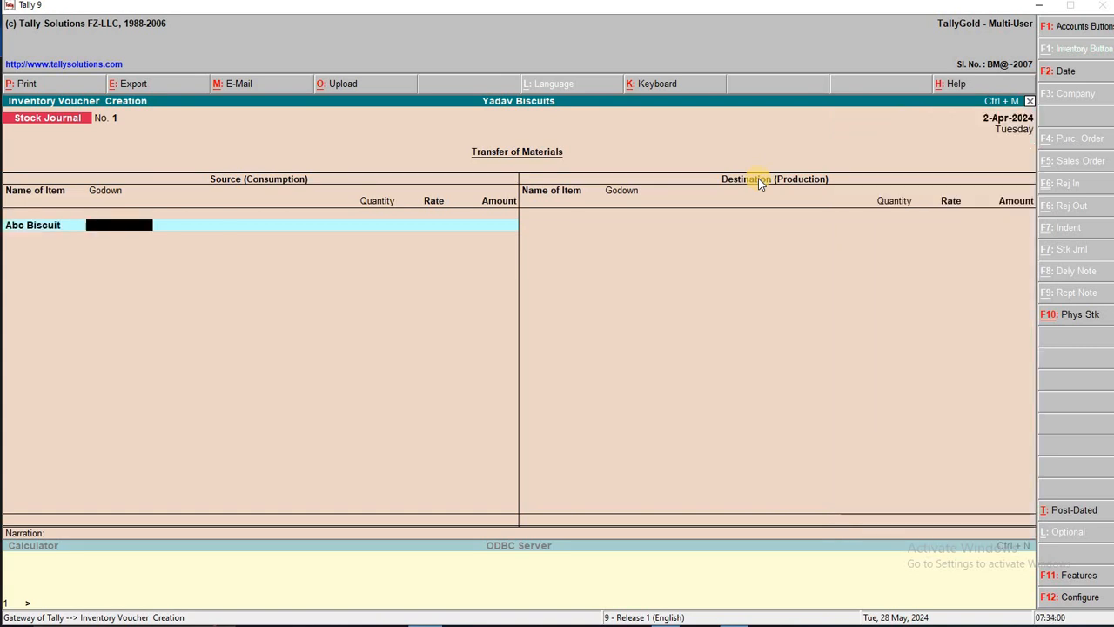
{"action": "key", "text": "space"}
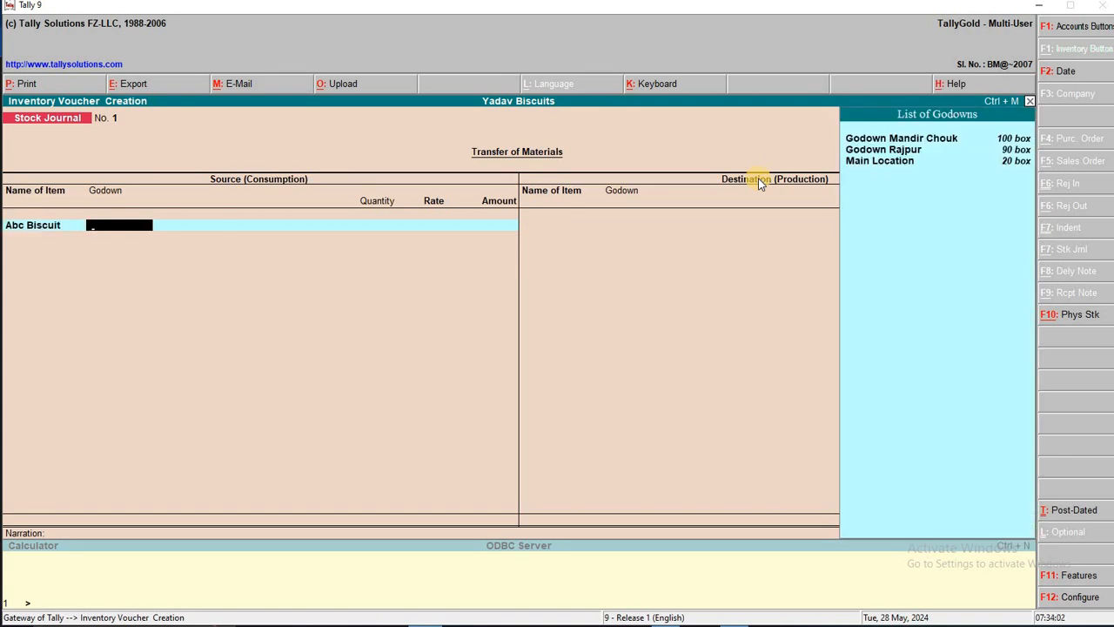
{"action": "key", "text": "Down"}
{"action": "key", "text": "Down"}
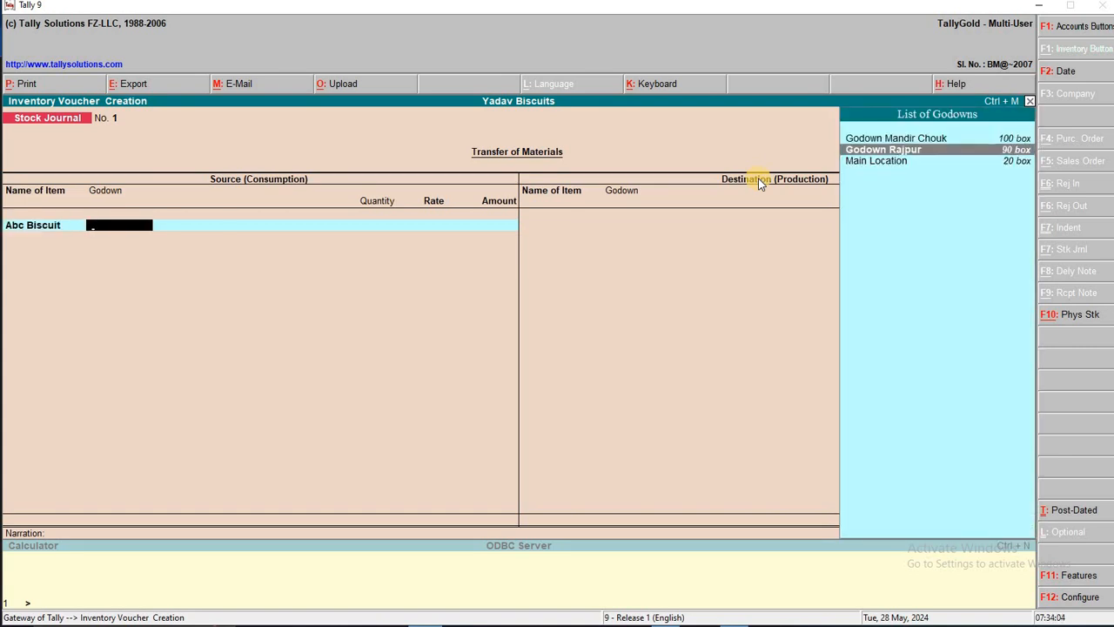
{"action": "key", "text": "Return"}
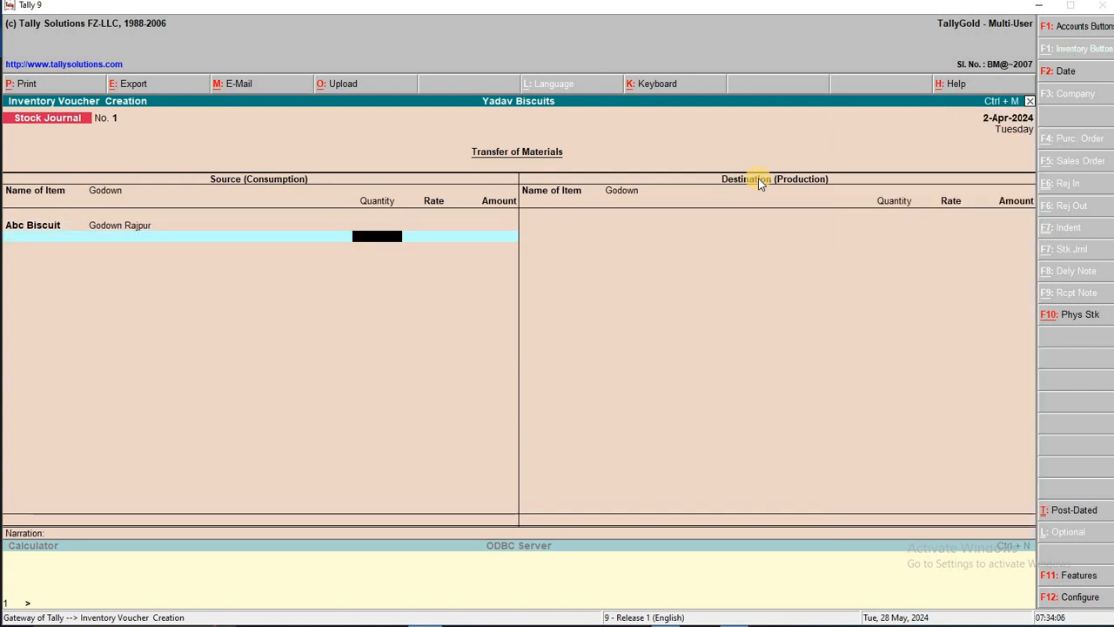
- Set the source quantity to 90 box, accept the rate of 1,000.00 per box and end the source item list
{"action": "type", "text": "90"}
{"action": "key", "text": "Return"}
{"action": "key", "text": "Return"}
{"action": "key", "text": "Return"}
{"action": "key", "text": "Return"}
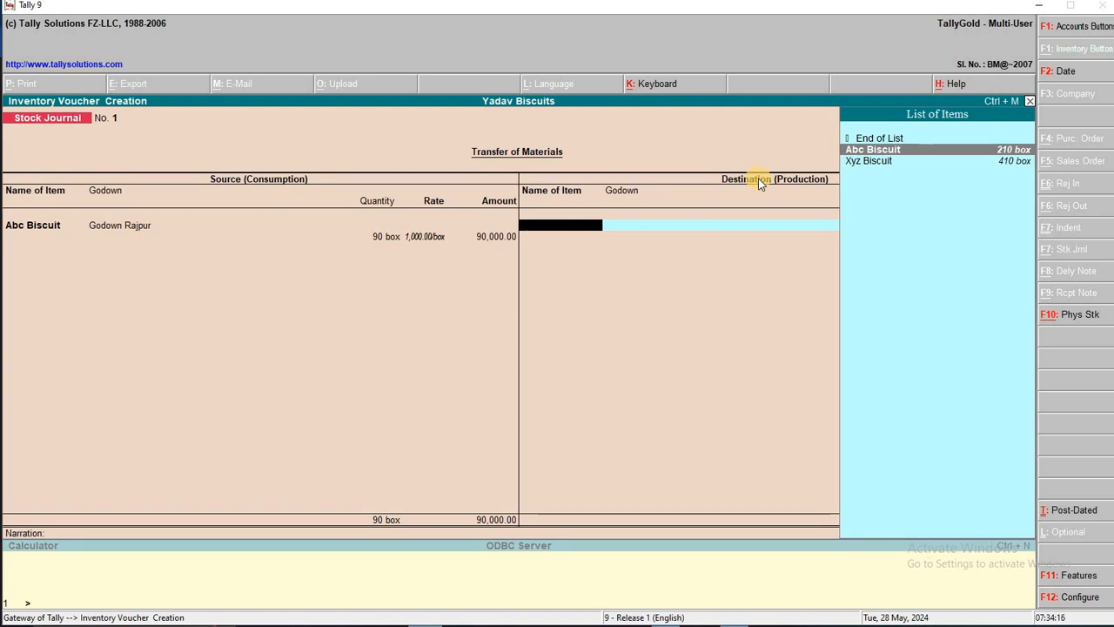
- Add Abc Biscuit on the destination side and assign 90 box to Godown Mandir Chouk
{"action": "key", "text": "Return"}
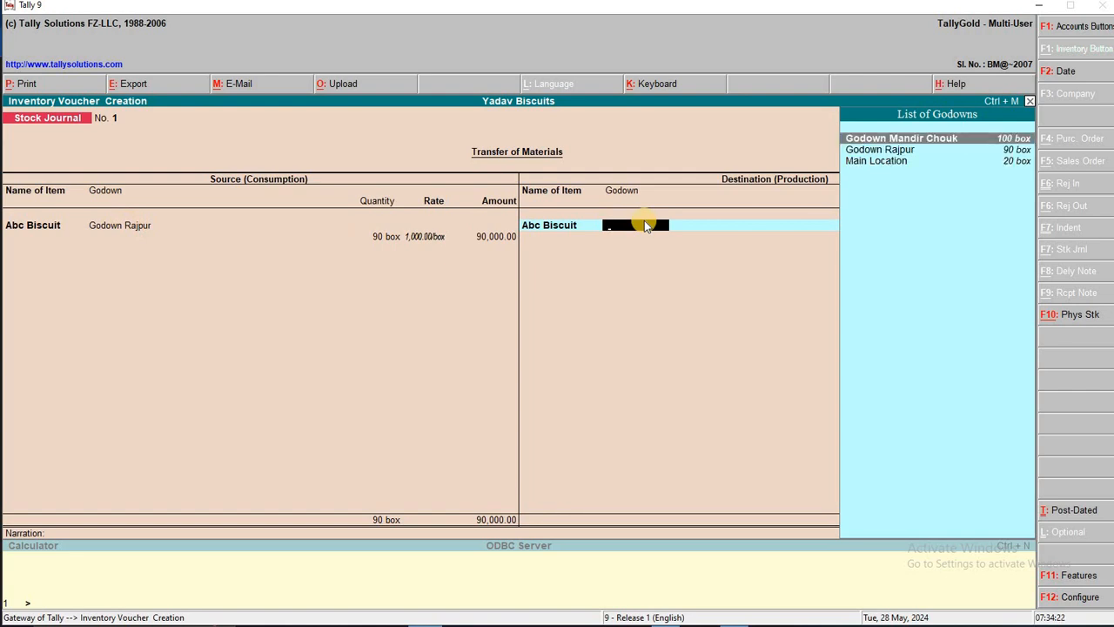
{"action": "key", "text": "Return"}
{"action": "type", "text": "9"}
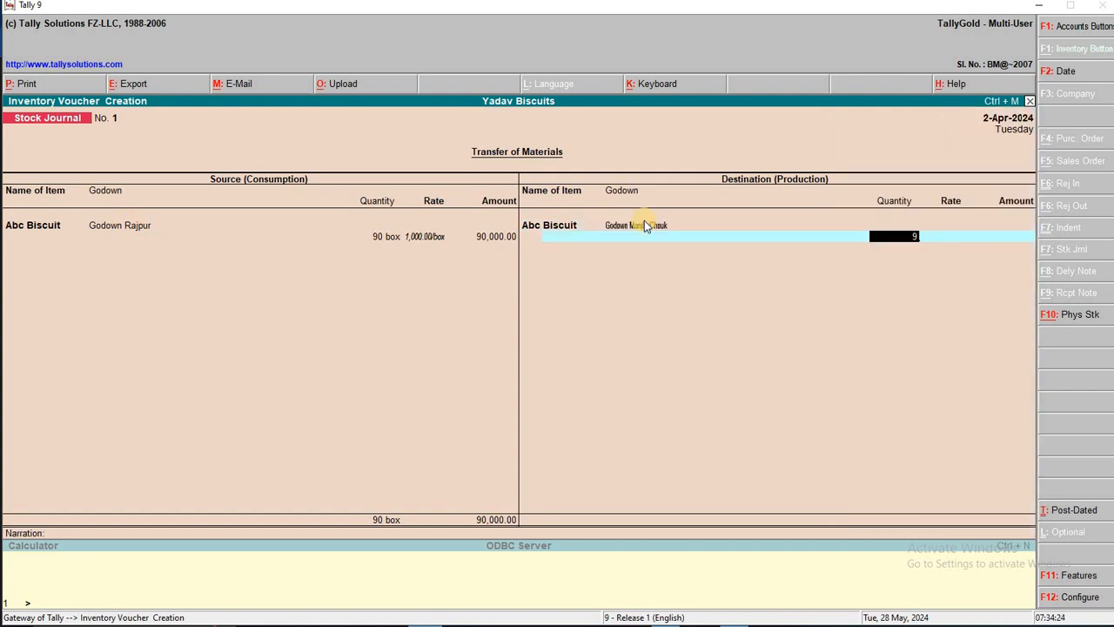
{"action": "type", "text": "0"}
{"action": "key", "text": "Return"}
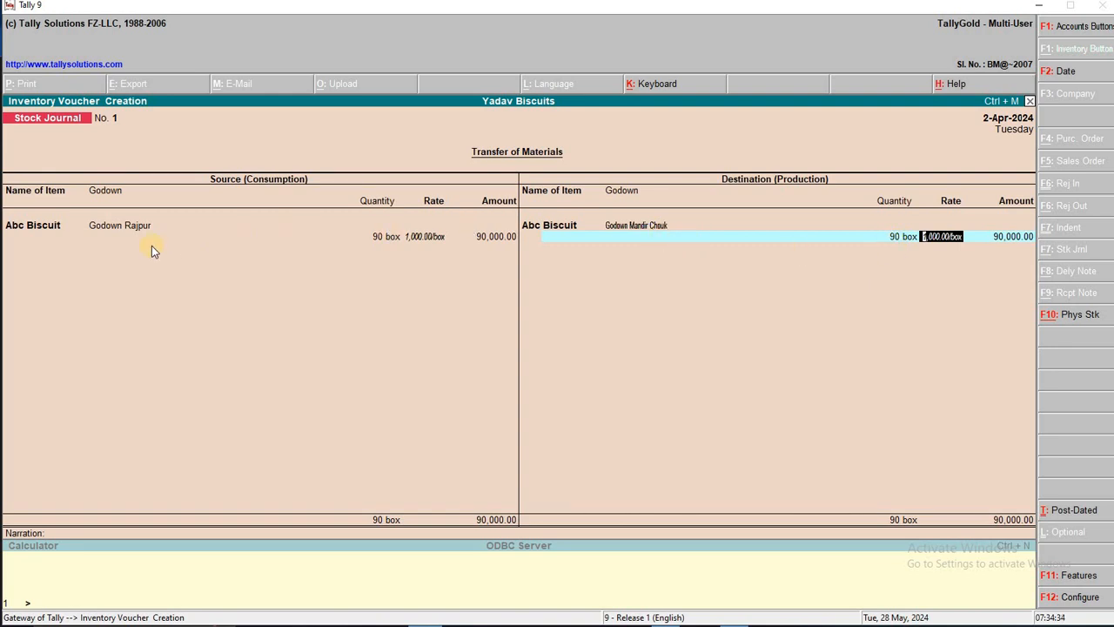
- Review the source and destination entries, save the stock journal without narration and leave voucher entry
{"action": "left_click", "coordinate": [461, 250]}
{"action": "left_click", "coordinate": [645, 228]}
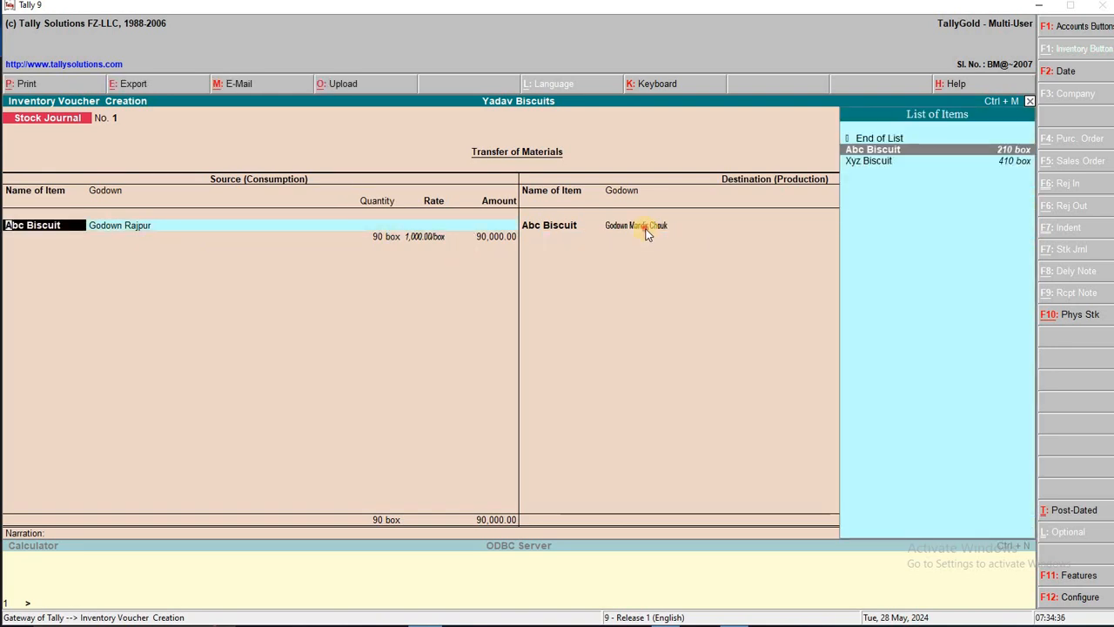
{"action": "key", "text": "Return"}
{"action": "key", "text": "Return"}
{"action": "key", "text": "Return"}
{"action": "key", "text": "Return"}
{"action": "key", "text": "Return"}
{"action": "key", "text": "Return"}
{"action": "key", "text": "Return"}
{"action": "key", "text": "Return"}
{"action": "key", "text": "Return"}
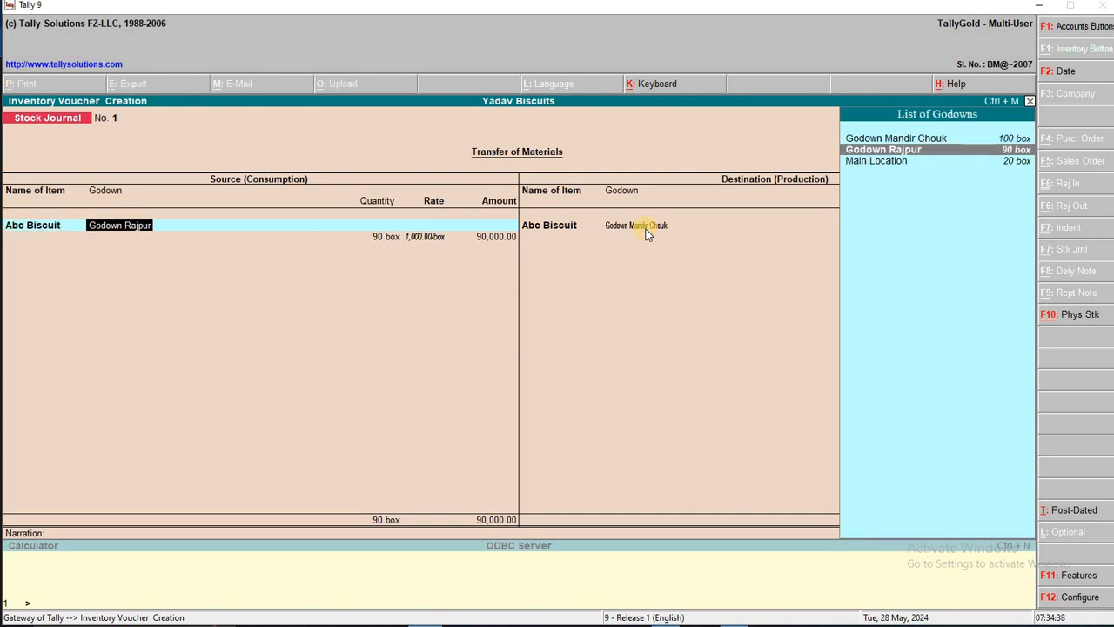
{"action": "key", "text": "Return"}
{"action": "key", "text": "Return"}
{"action": "key", "text": "Return"}
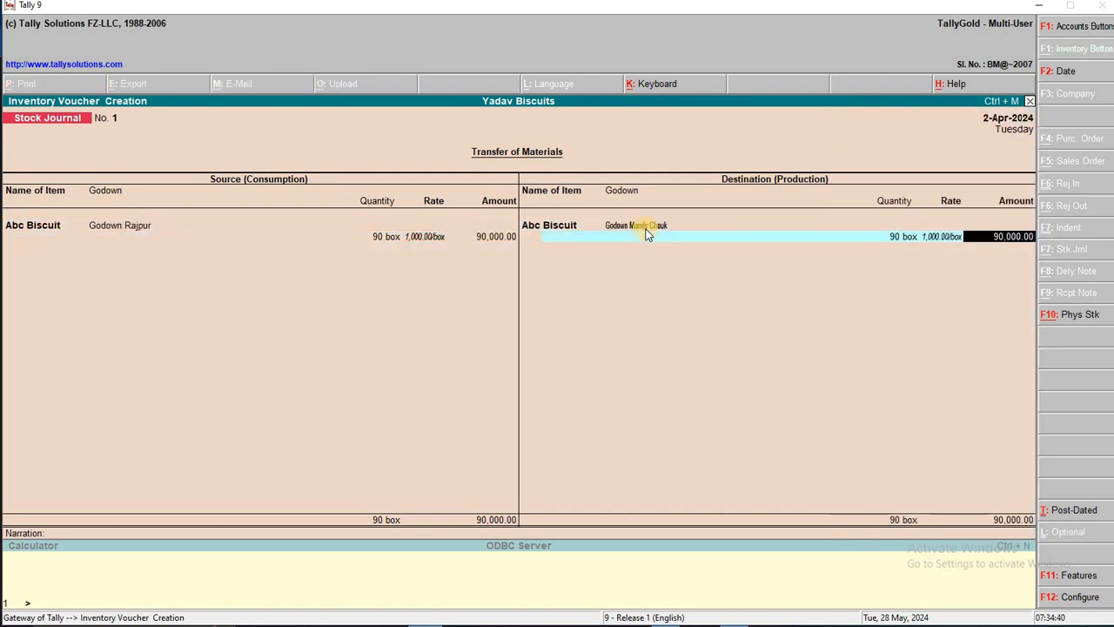
{"action": "key", "text": "Return"}
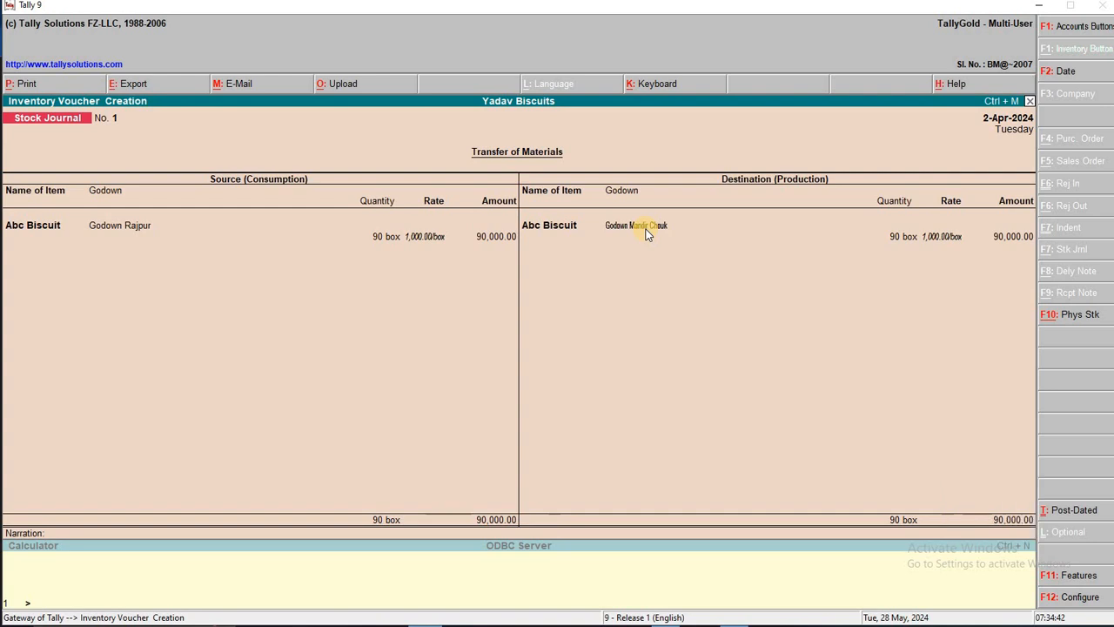
{"action": "key", "text": "Escape"}
{"action": "key", "text": "Return"}
- Open the Statements of Inventory from the Display Menu
{"action": "key", "text": "Down"}
{"action": "key", "text": "Down"}
{"action": "key", "text": "Down"}
{"action": "key", "text": "Down"}
{"action": "key", "text": "Down"}
{"action": "key", "text": "Down"}
{"action": "key", "text": "Down"}
{"action": "key", "text": "Down"}
{"action": "key", "text": "Down"}
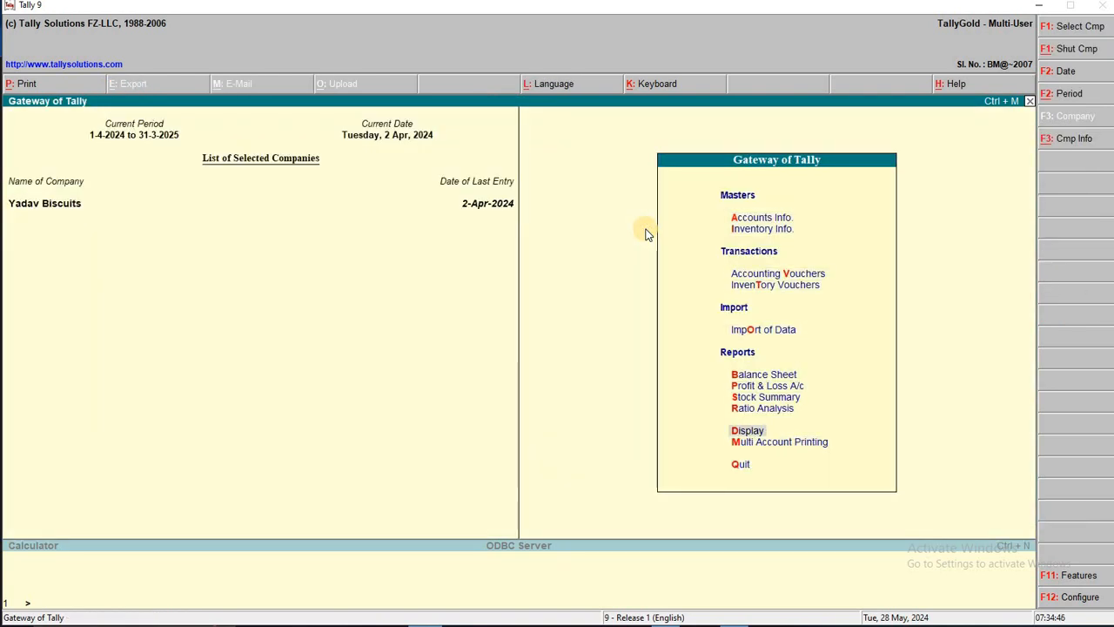
{"action": "key", "text": "Return"}
{"action": "key", "text": "Down"}
{"action": "key", "text": "Down"}
{"action": "key", "text": "Down"}
{"action": "key", "text": "Down"}
{"action": "key", "text": "Down"}
{"action": "key", "text": "Return"}
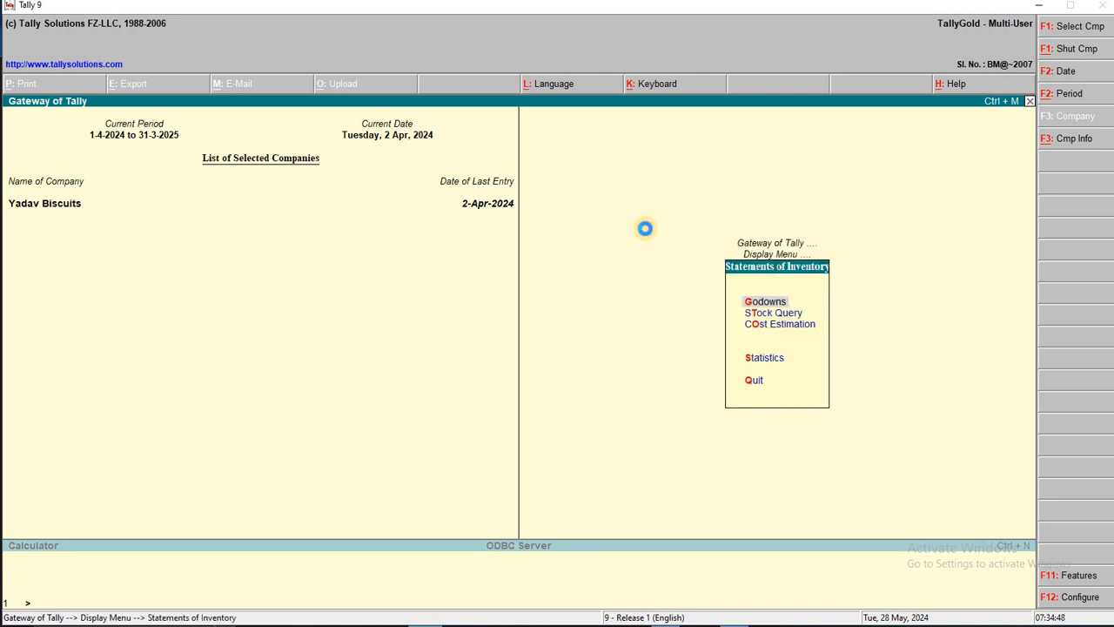
- Open the Biscuit group's Stock Summary for Godown Rajpur, check its remaining stock and return to the Gateway of Tally
{"action": "key", "text": "Return"}
{"action": "key", "text": "Down"}
{"action": "key", "text": "Down"}
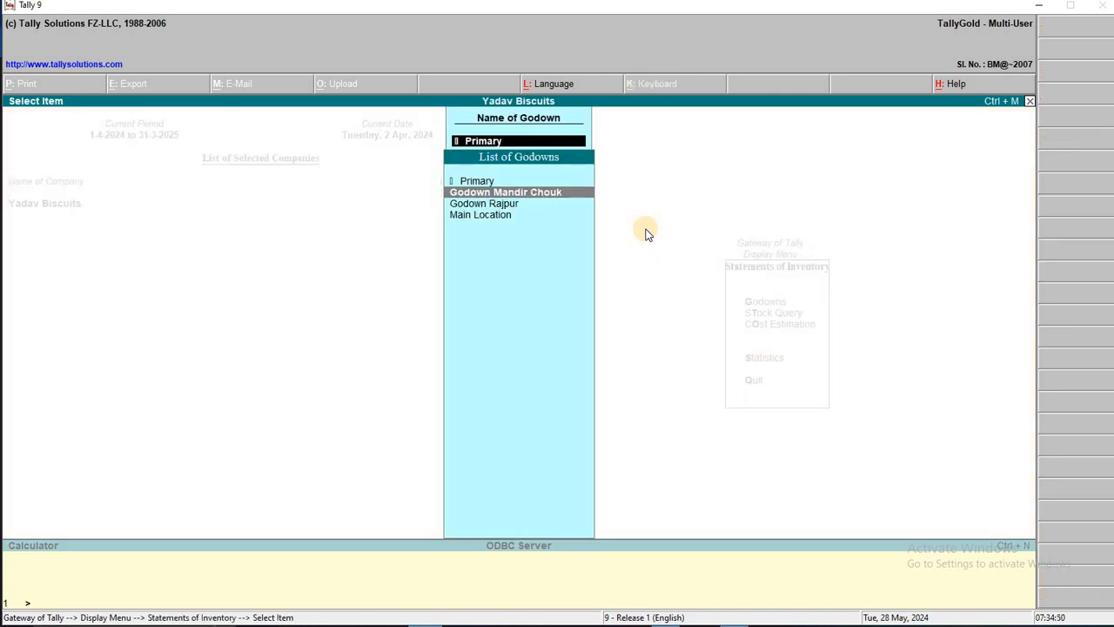
{"action": "key", "text": "Return"}
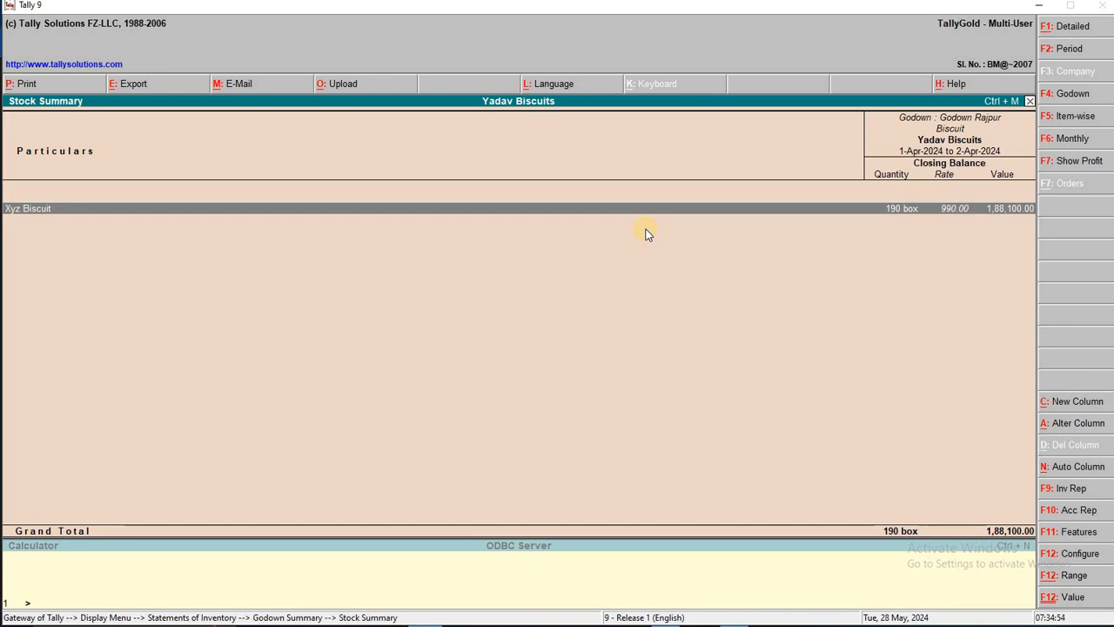
{"action": "key", "text": "Escape"}
{"action": "key", "text": "Escape"}
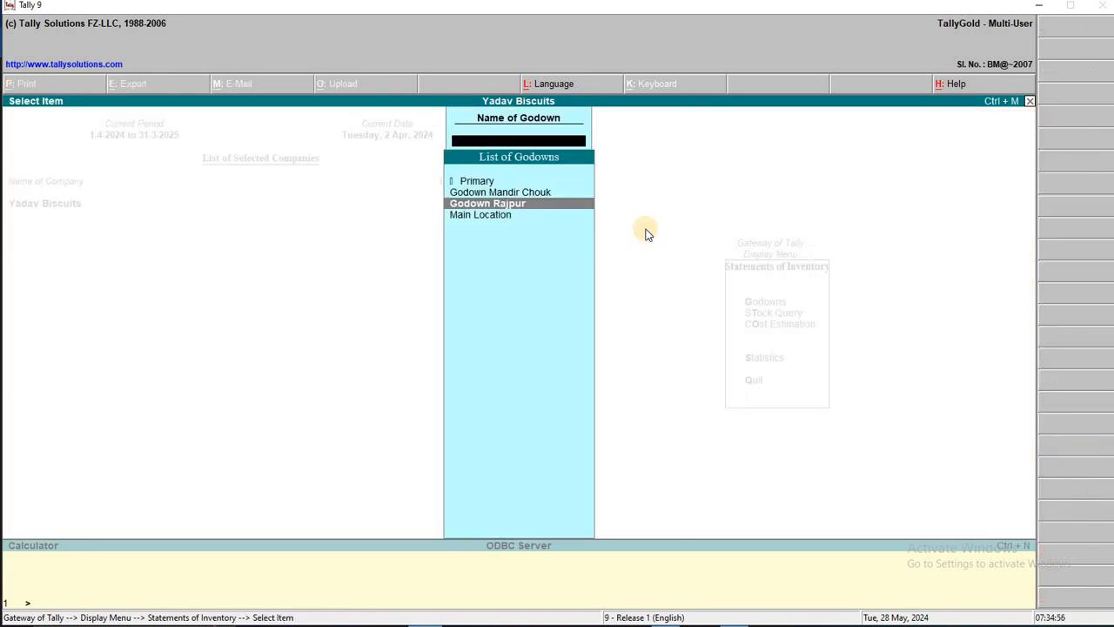
{"action": "key", "text": "Escape"}
{"action": "key", "text": "Escape"}
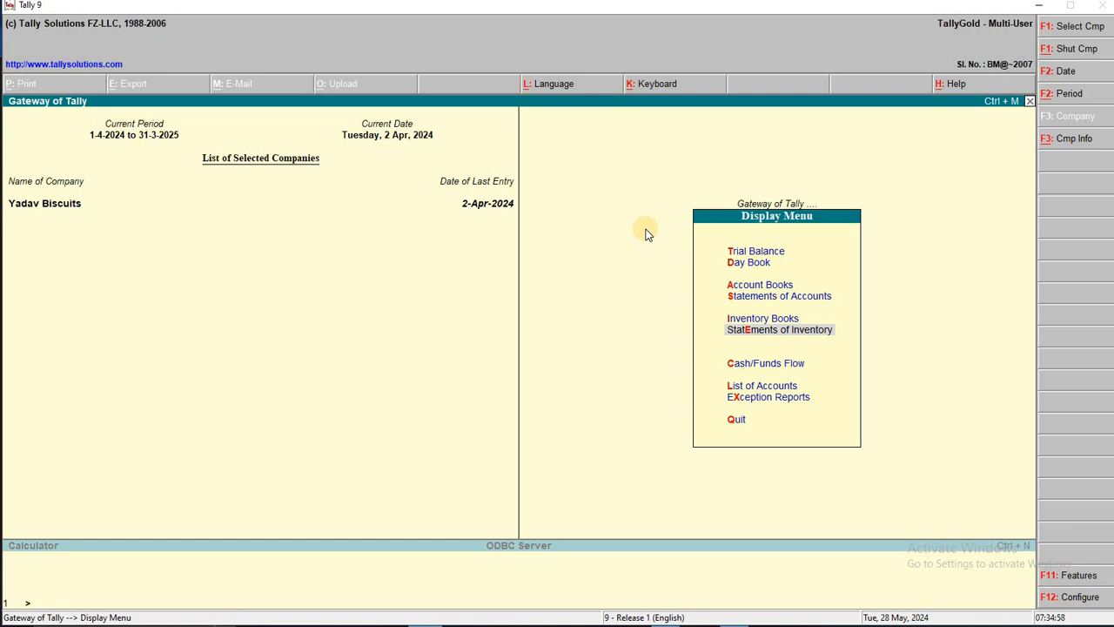
{"action": "key", "text": "Escape"}
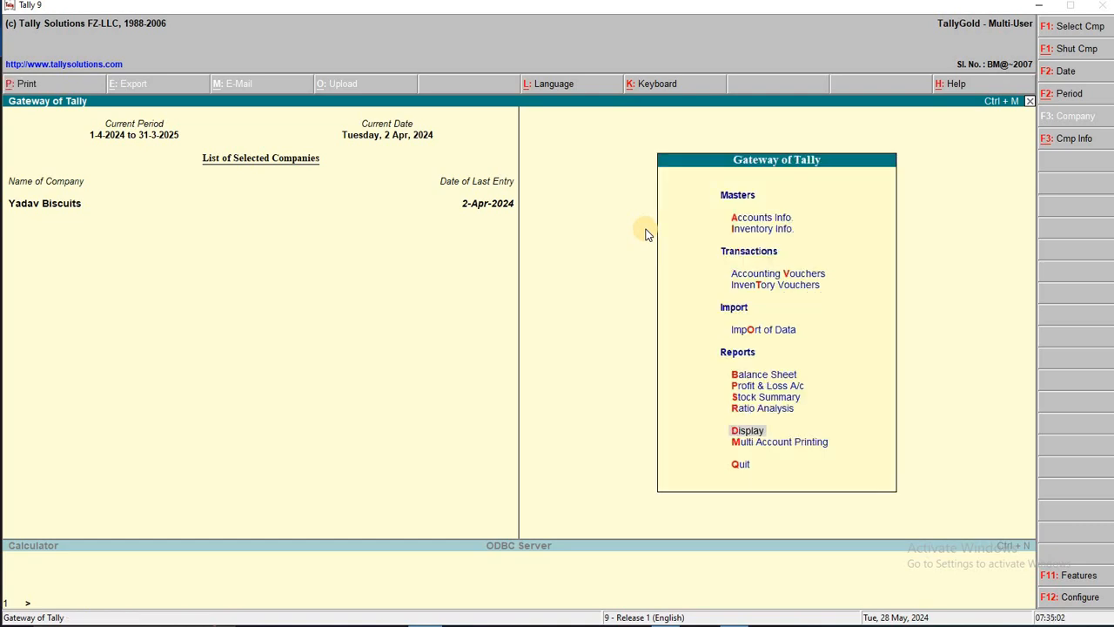
- Open the Stock Item movement analysis for Abc Biscuit from the Inventory Books and examine its inward and outward movements
{"action": "key", "text": "Return"}
{"action": "key", "text": "Down"}
{"action": "key", "text": "Down"}
{"action": "key", "text": "Down"}
{"action": "key", "text": "Down"}
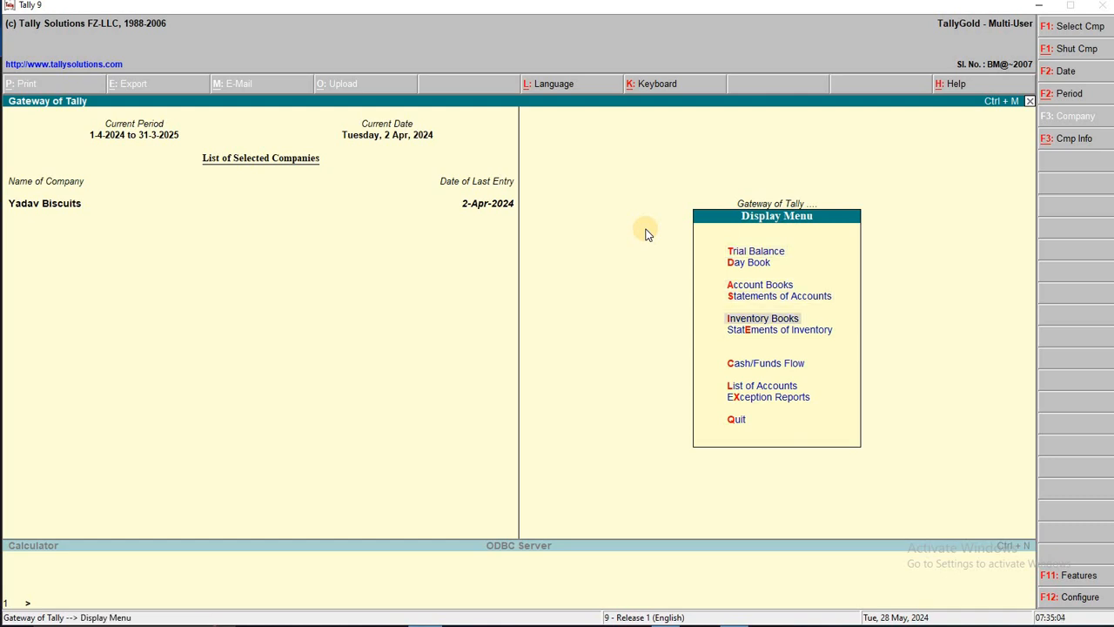
{"action": "key", "text": "Return"}
{"action": "key", "text": "Down"}
{"action": "key", "text": "Down"}
{"action": "key", "text": "Down"}
{"action": "key", "text": "Down"}
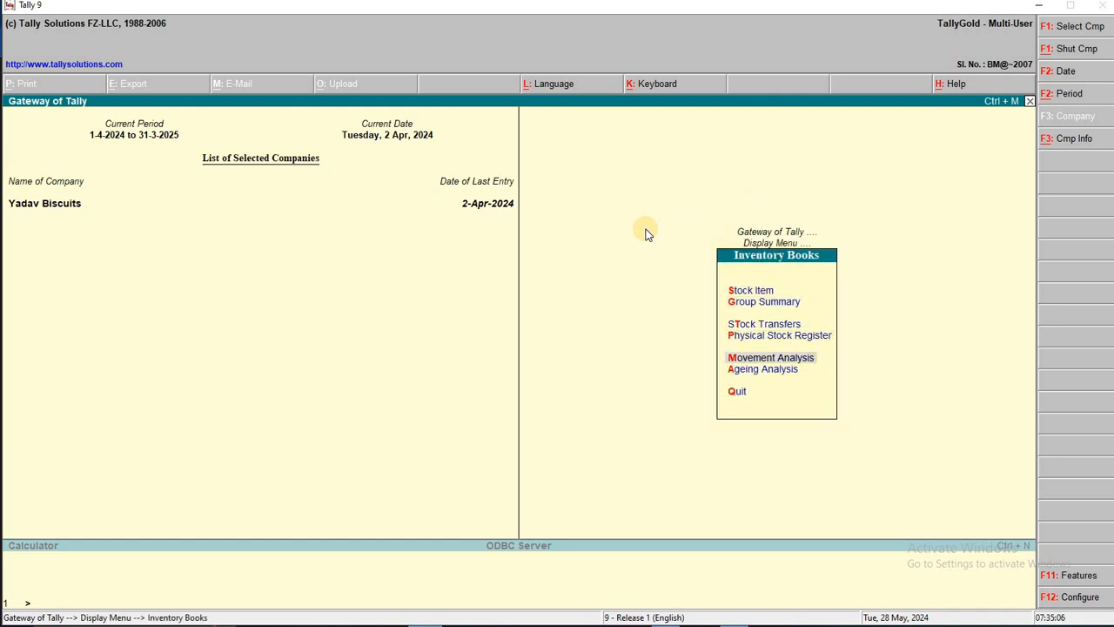
{"action": "key", "text": "Return"}
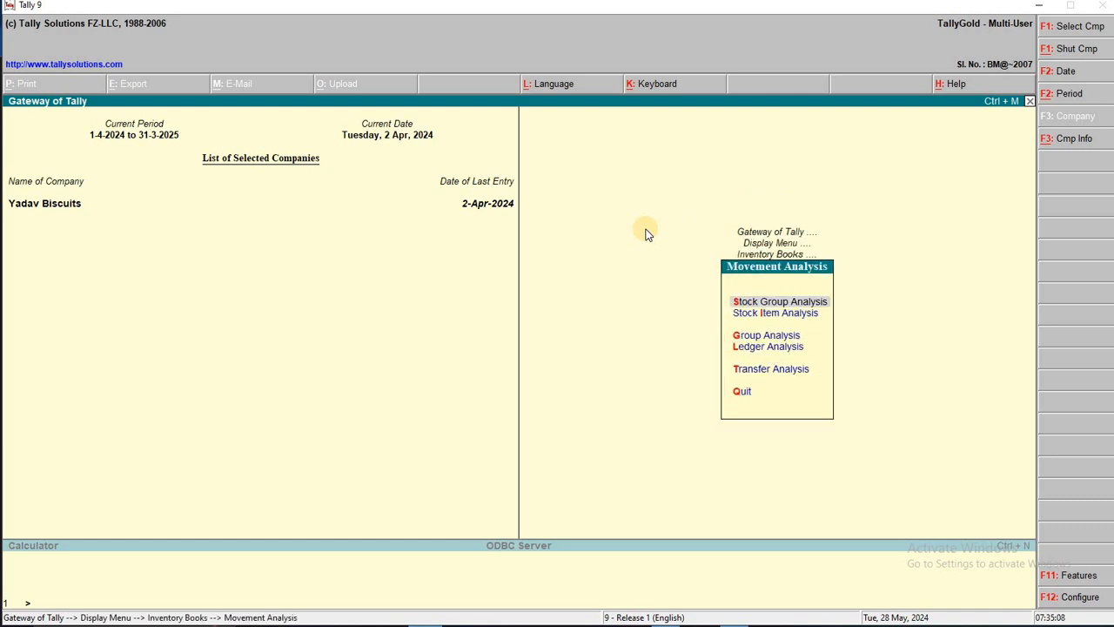
{"action": "key", "text": "Down"}
{"action": "key", "text": "Return"}
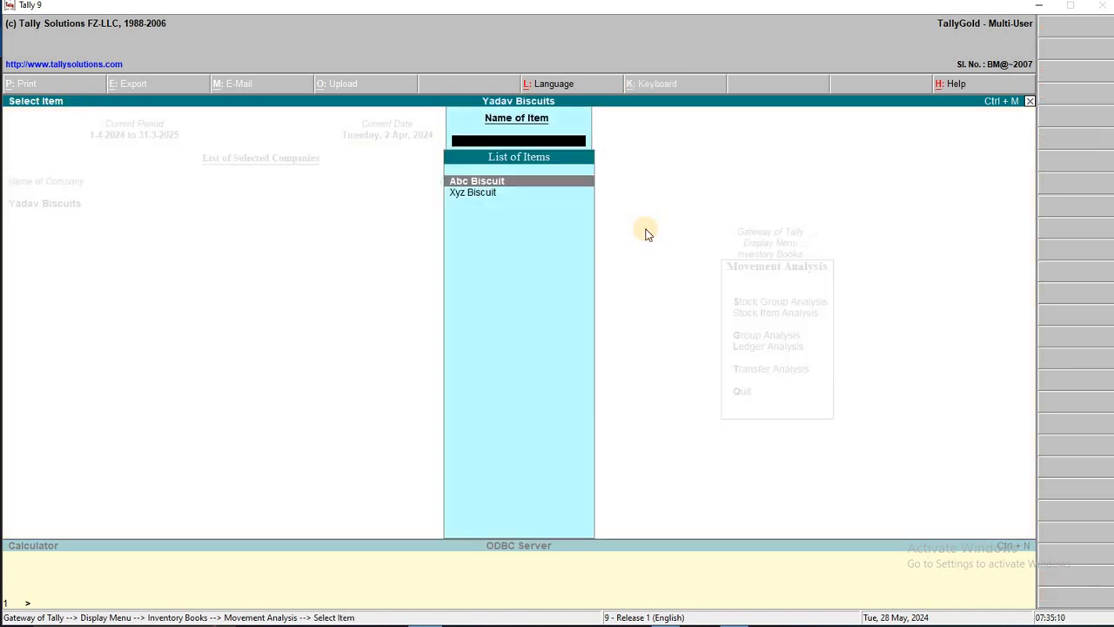
{"action": "key", "text": "Return"}
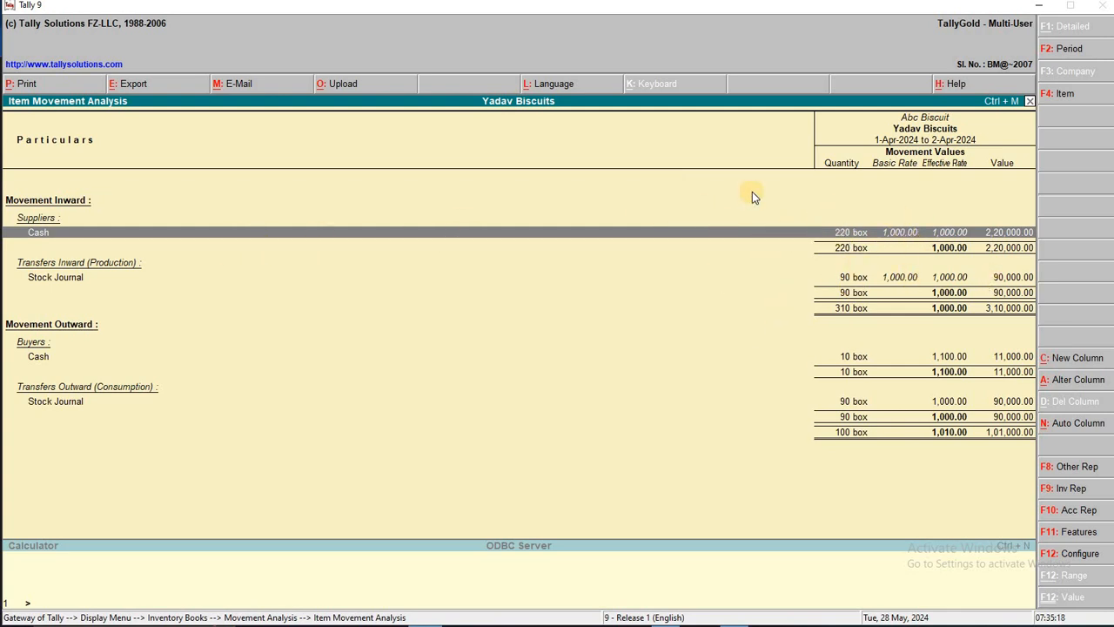
- Close the Abc Biscuit item movement report and return to the Movement Analysis choices
{"action": "key", "text": "Escape"}
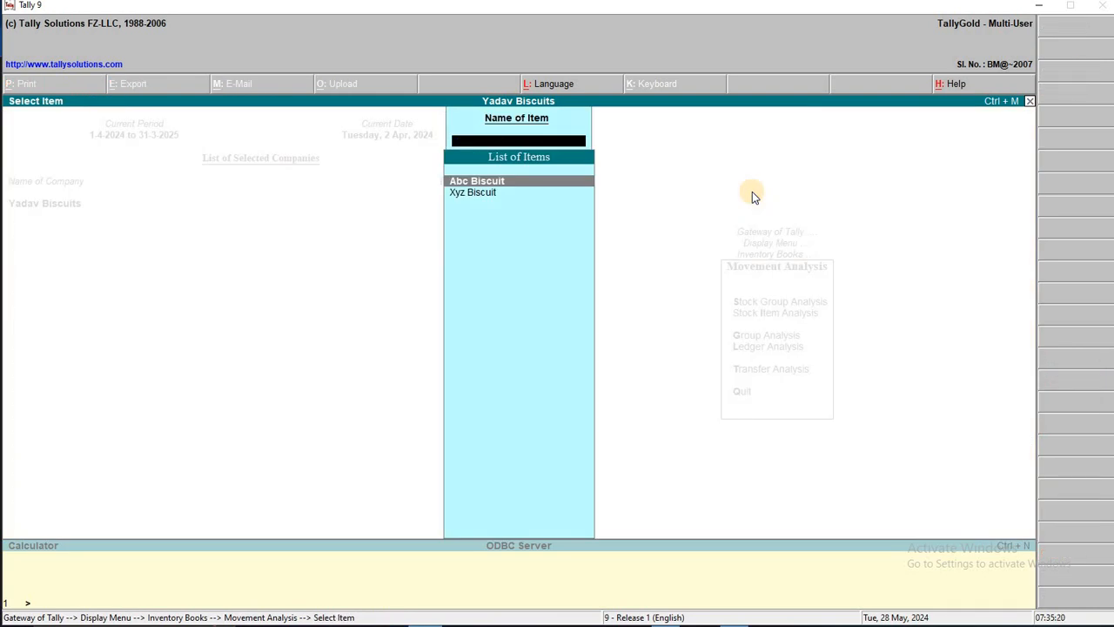
{"action": "key", "text": "Escape"}
{"action": "key", "text": "Down"}
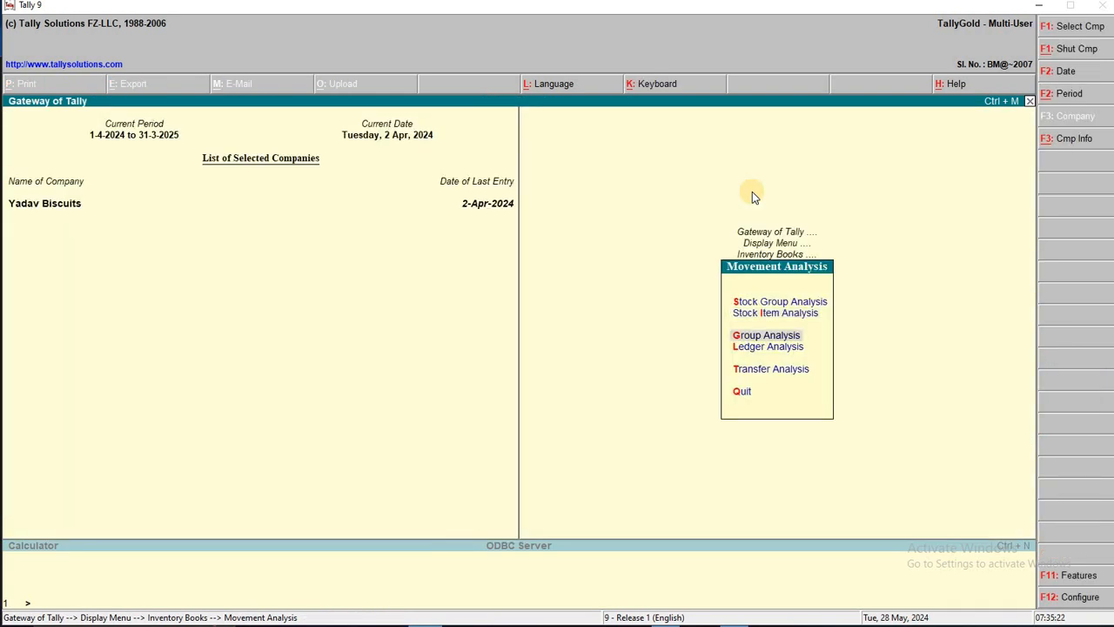
{"action": "key", "text": "Return"}
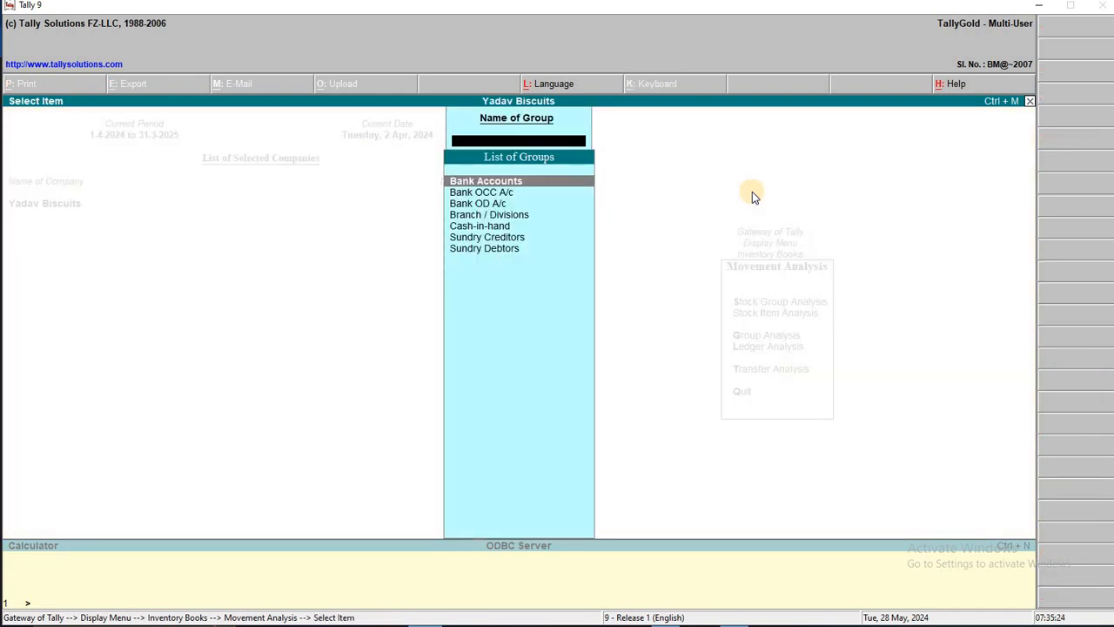
{"action": "key", "text": "Escape"}
- Open the Stock Group Analysis for the Biscuit group, examine its items' inward and outward movements and back out of Movement Analysis
{"action": "key", "text": "Up"}
{"action": "key", "text": "Up"}
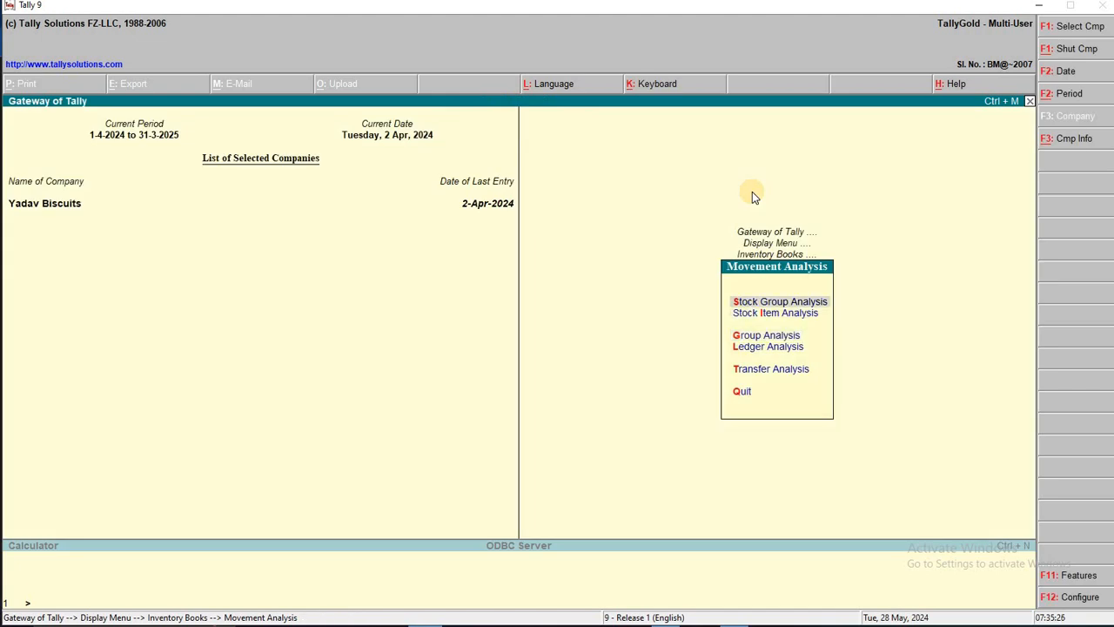
{"action": "key", "text": "Return"}
{"action": "key", "text": "Down"}
{"action": "key", "text": "Return"}
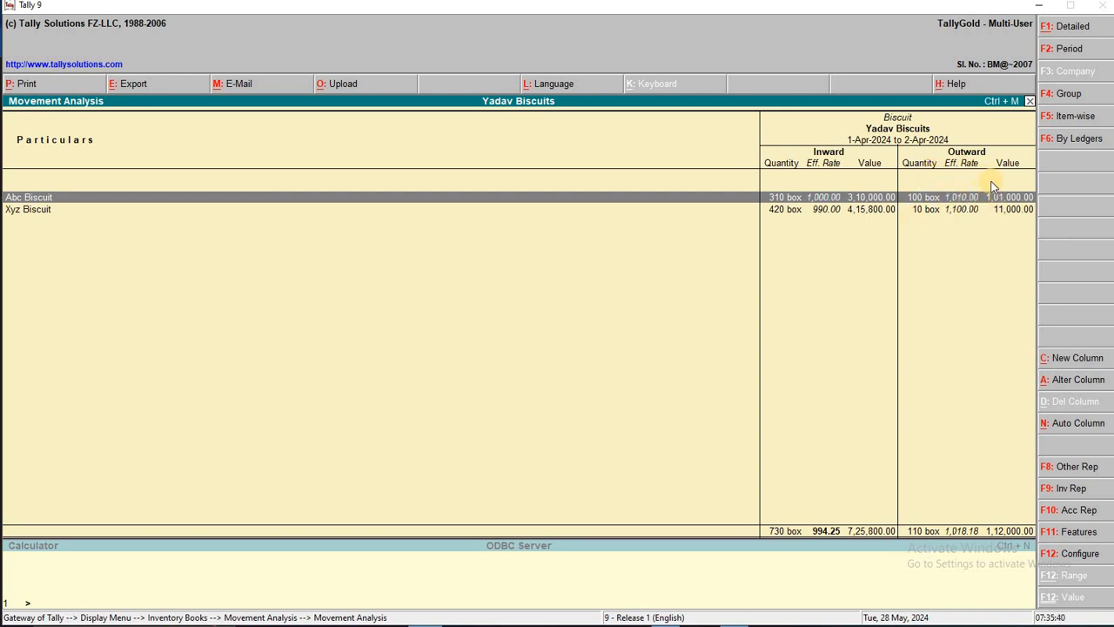
{"action": "key", "text": "Escape"}
{"action": "key", "text": "Escape"}
{"action": "key", "text": "Escape"}
{"action": "key", "text": "Escape"}
{"action": "key", "text": "Escape"}
{"action": "key", "text": "Escape"}
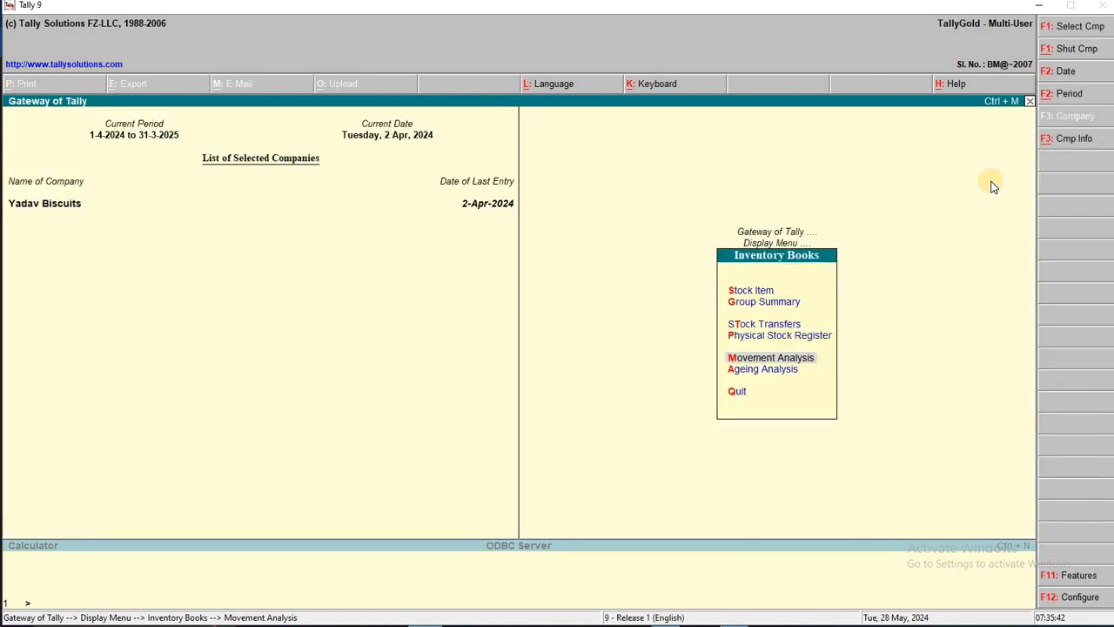